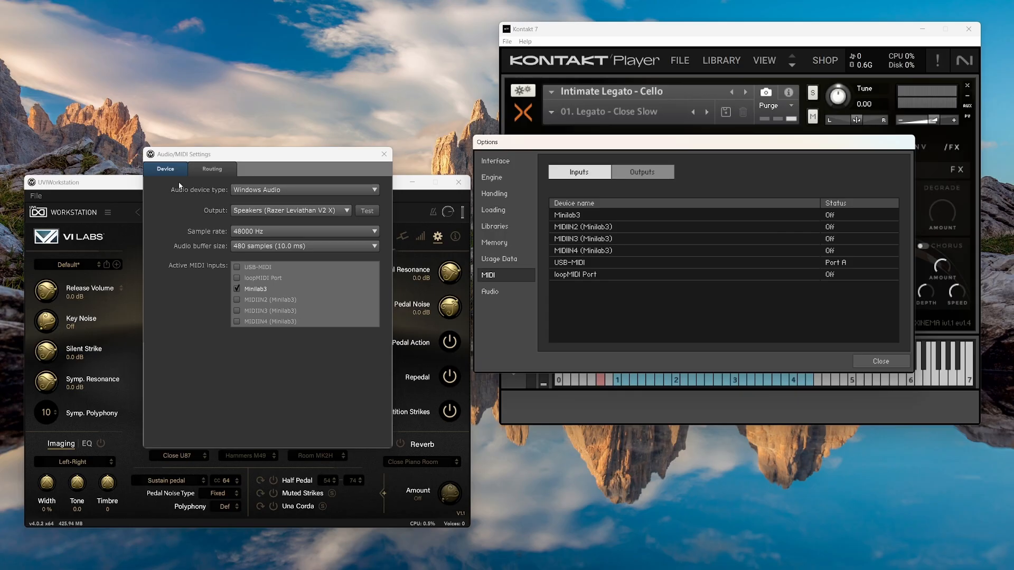
Toggle Kontakt's MIDI input checkboxes, leaving Minilab3 active as an input.
click(237, 289)
click(236, 267)
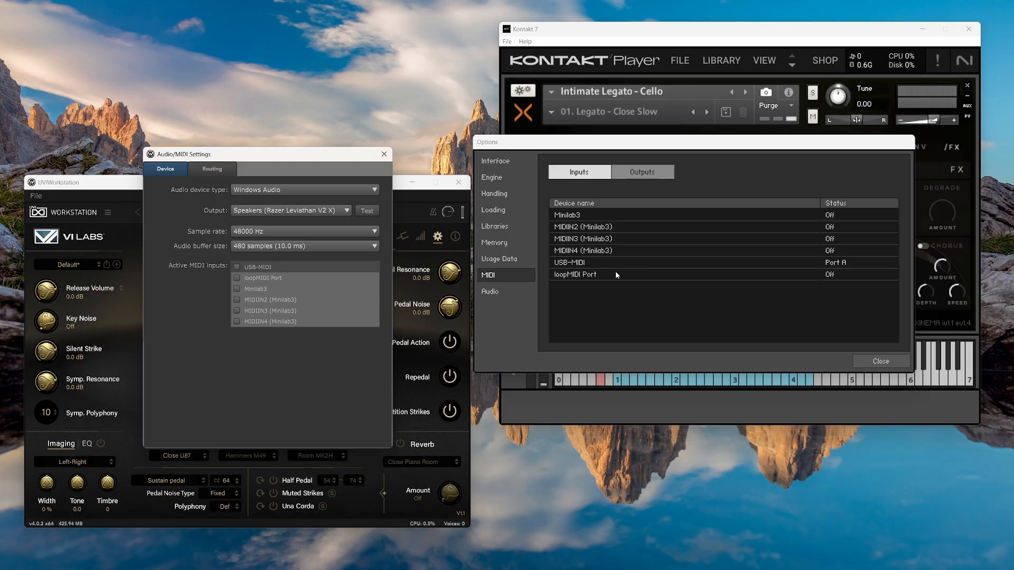
click(832, 267)
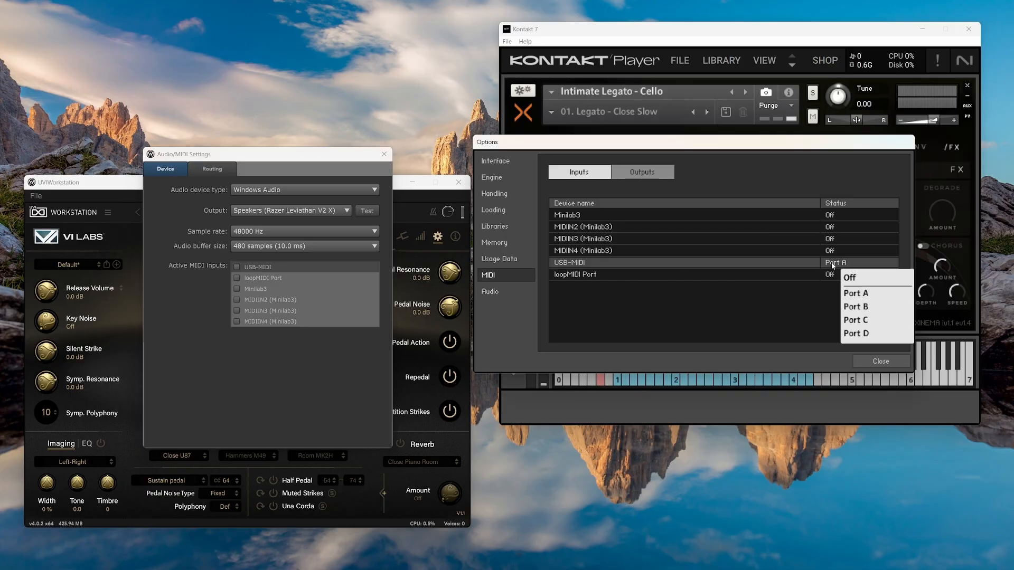
click(857, 275)
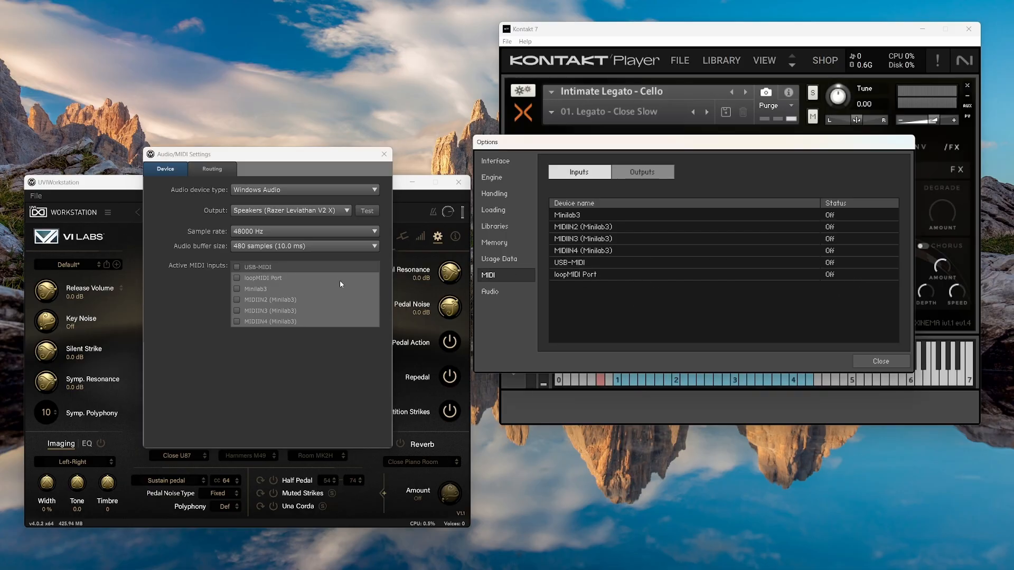
click(236, 268)
click(236, 268)
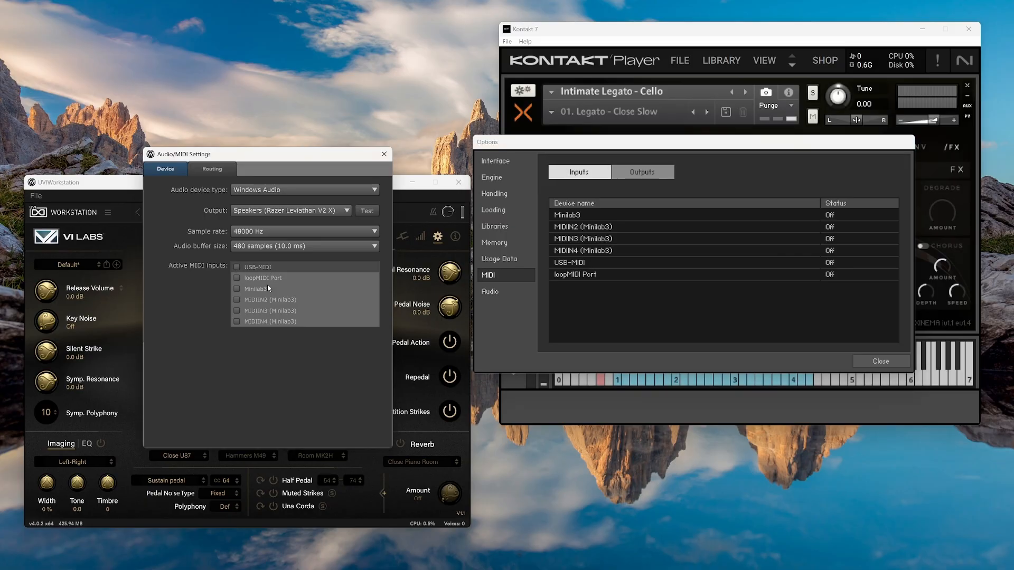
click(238, 290)
Assign USB-MIDI to Port A in Kontakt and close both MIDI settings windows.
click(836, 268)
click(856, 290)
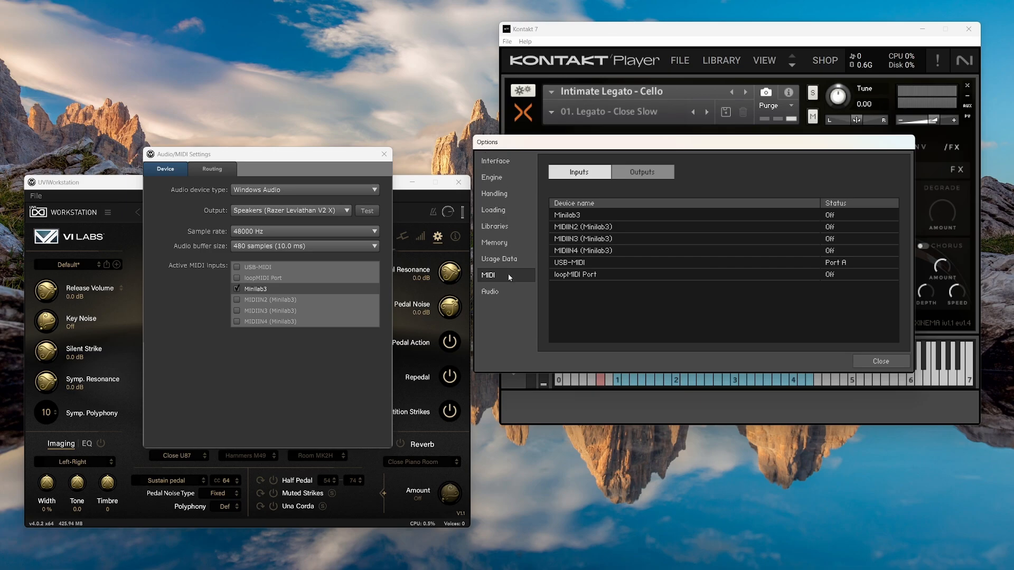
click(876, 364)
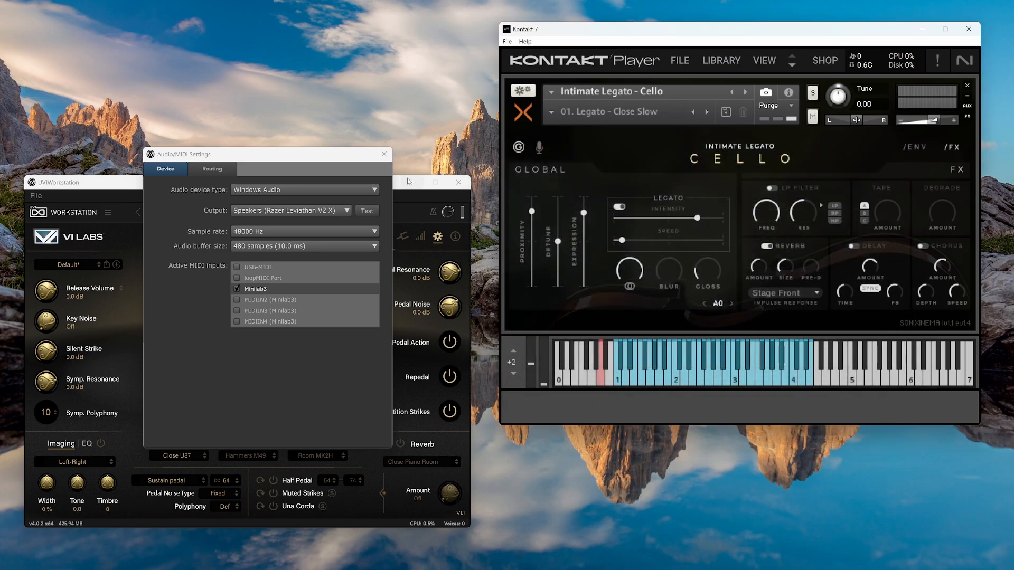
click(384, 156)
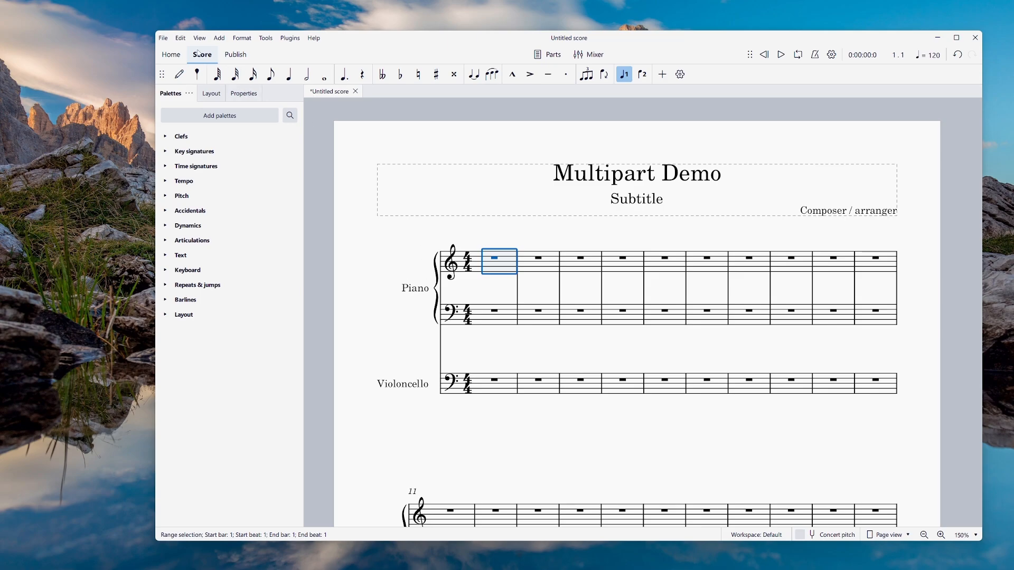
Confirm Minilab3 as MuseScore's MIDI input in Edit > Preferences > Audio & MIDI and apply with OK.
click(180, 38)
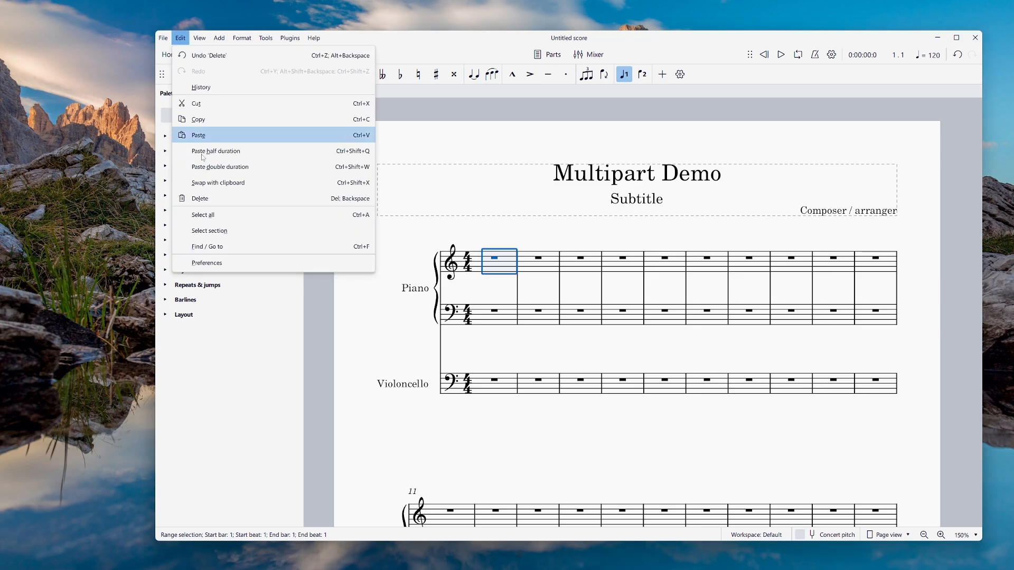
click(211, 262)
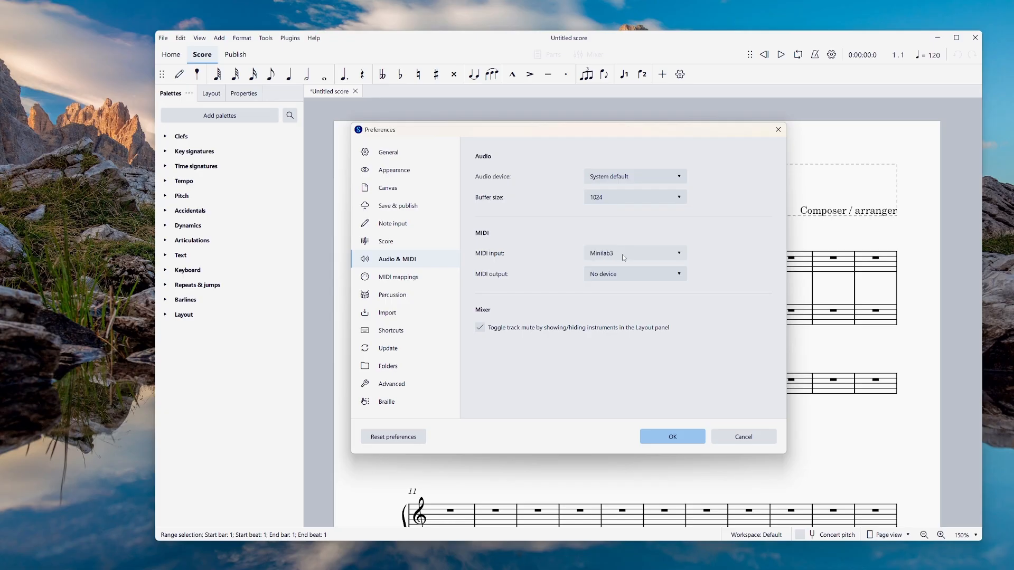
click(678, 440)
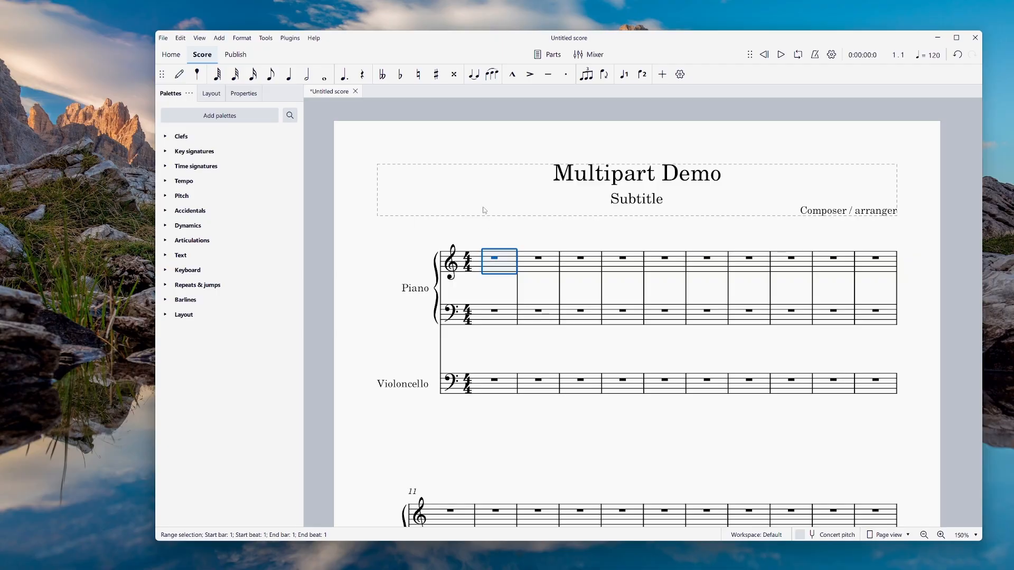
click(289, 75)
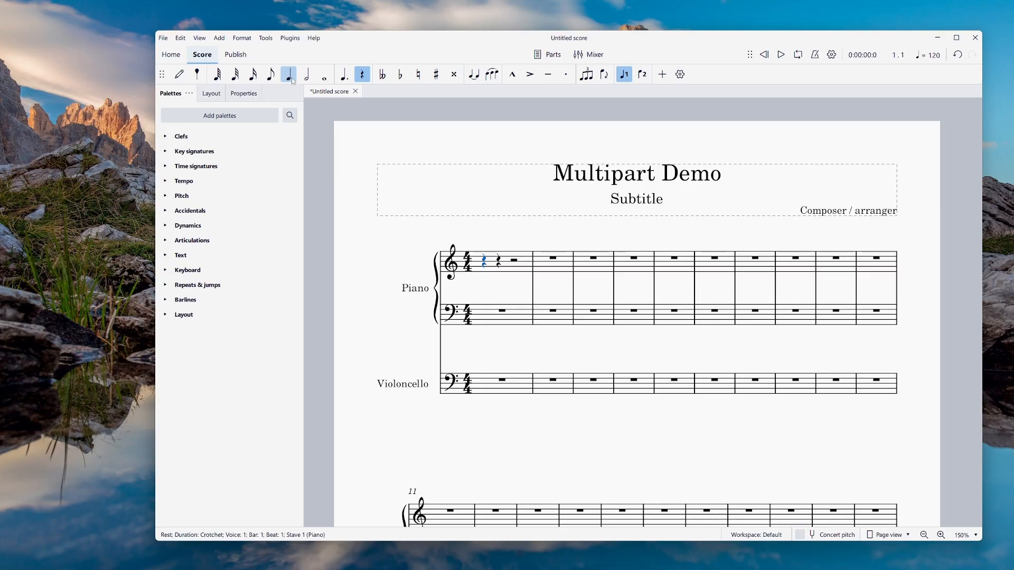
Enter the piano crotchet melody E, B, A, G, F, E, D, A, B across bars 1–4.
key(e)
key(e)
key(b)
key(b)
key(a)
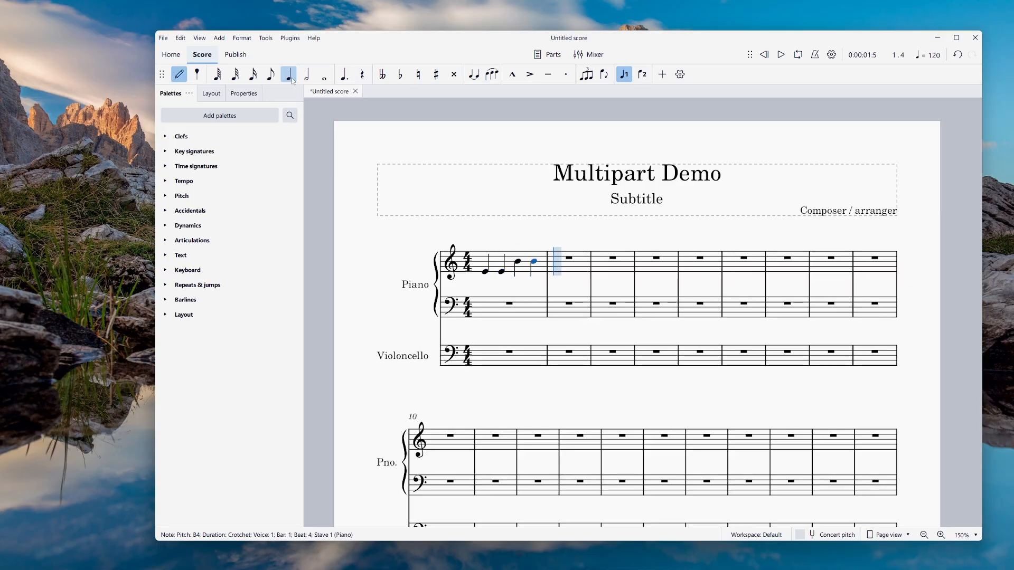
key(g)
key(f)
key(Up)
key(e)
key(d)
key(e)
key(f)
key(Up)
key(g)
key(a)
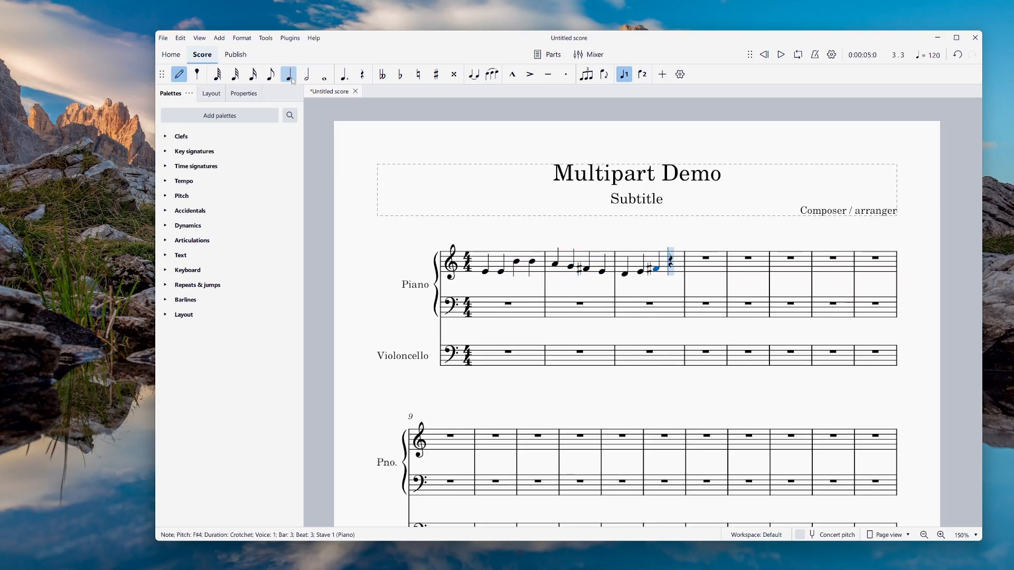
key(b)
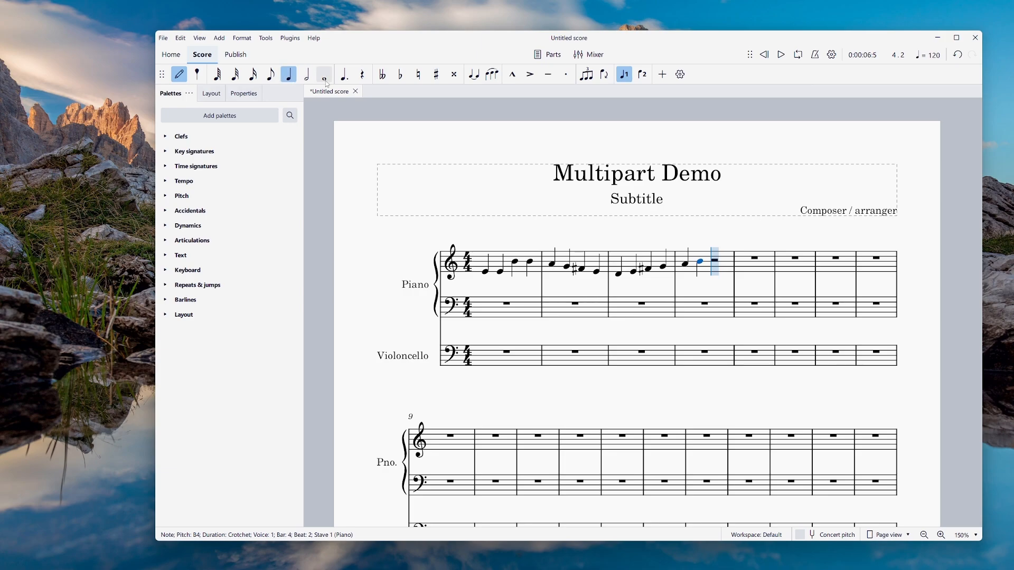
Add whole-note cello bass notes E2, B2, D2, A2 in bars 1–4 and play the score.
click(185, 80)
click(506, 351)
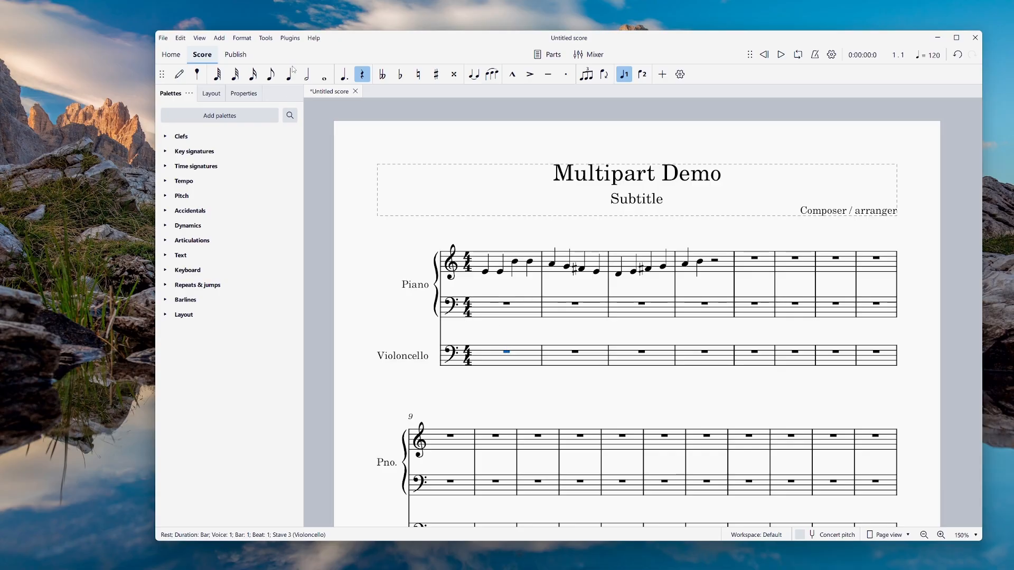
click(179, 74)
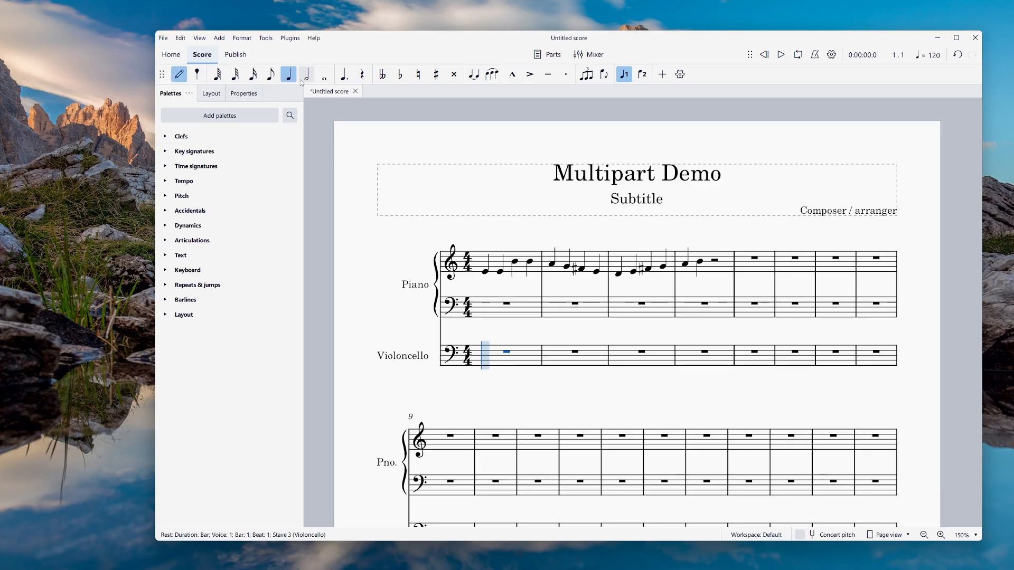
click(325, 74)
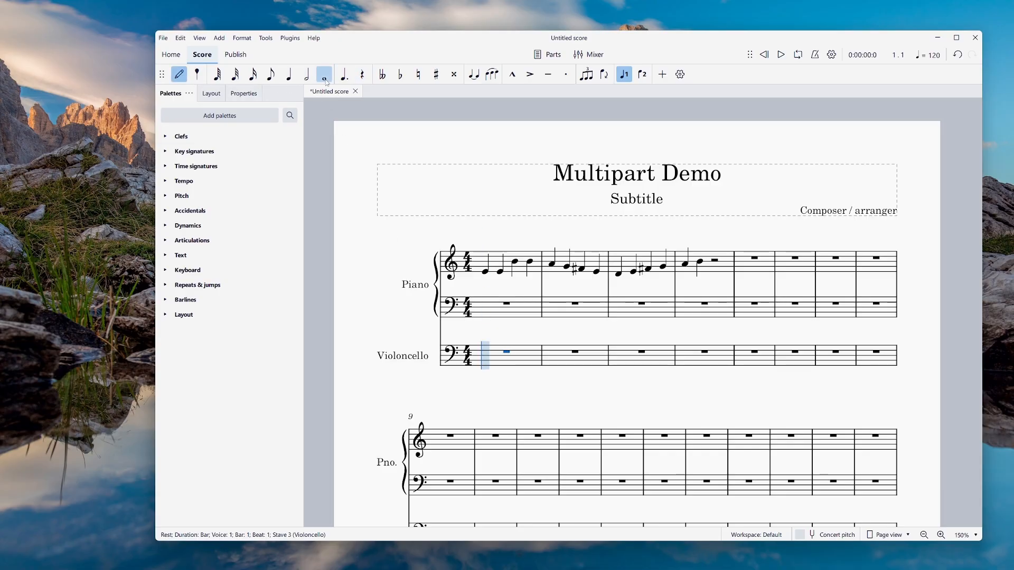
click(501, 368)
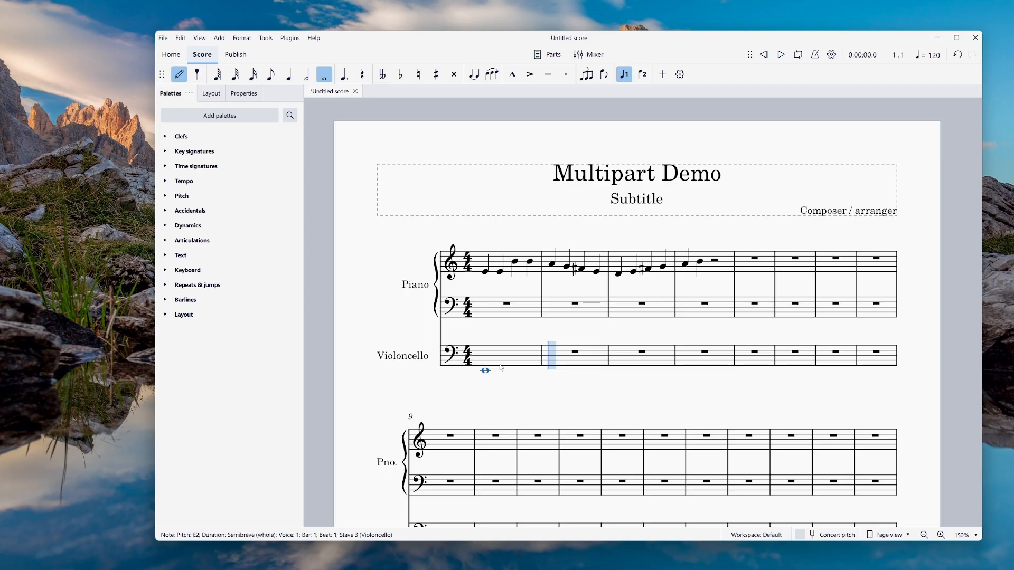
key(b)
key(d)
key(a)
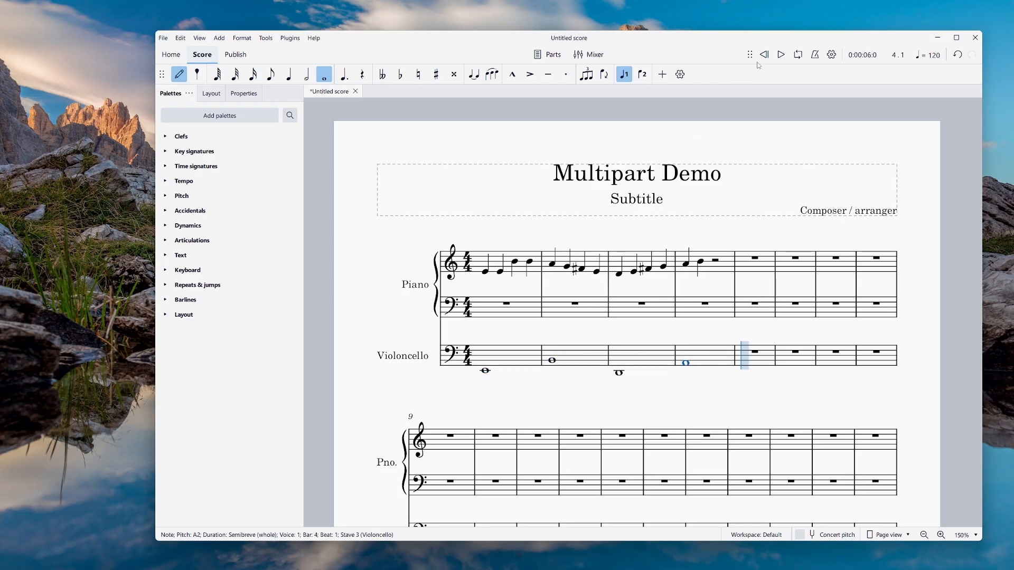
click(781, 54)
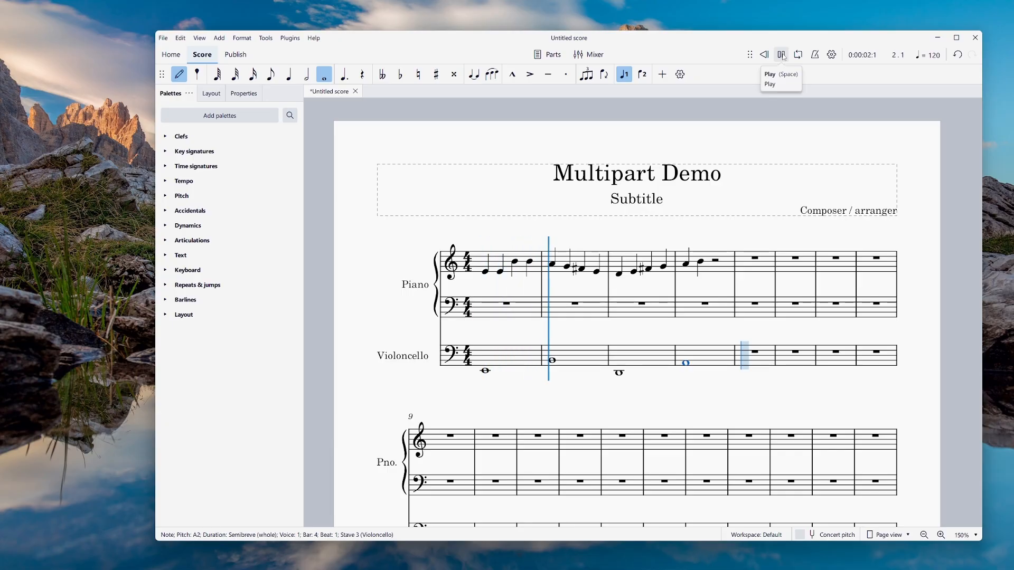
Stop playback in bar 3 and show the mixer.
click(781, 54)
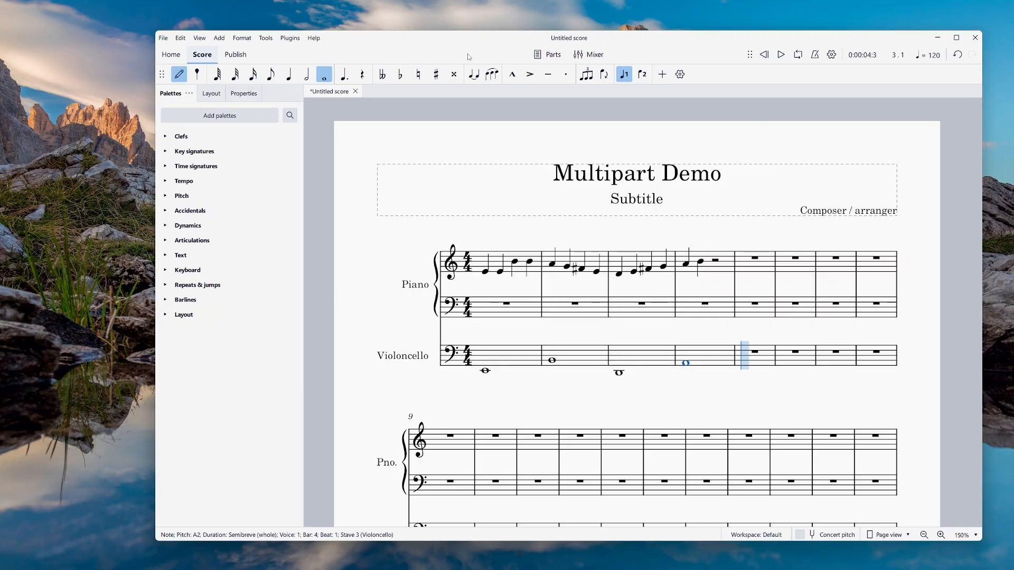
click(593, 57)
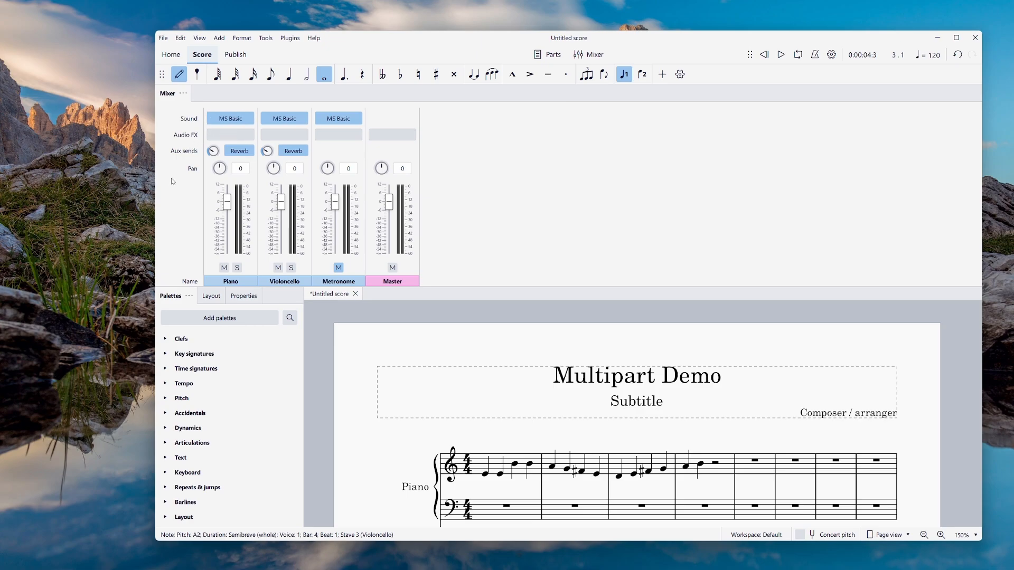
Load UVI Workstation with the Modern D v1.1 piano preset on the Piano channel.
click(248, 119)
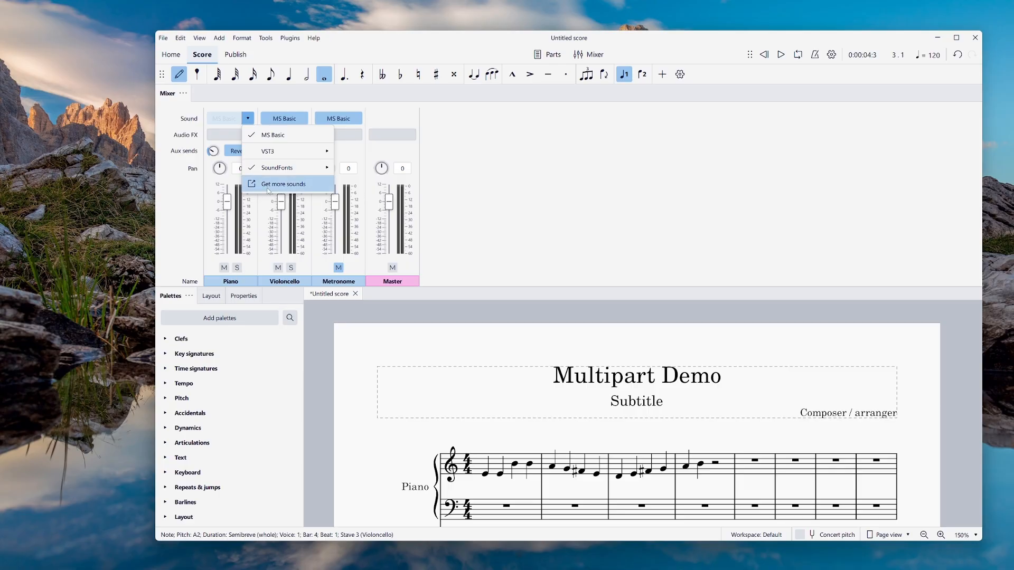
mouse_move(296, 152)
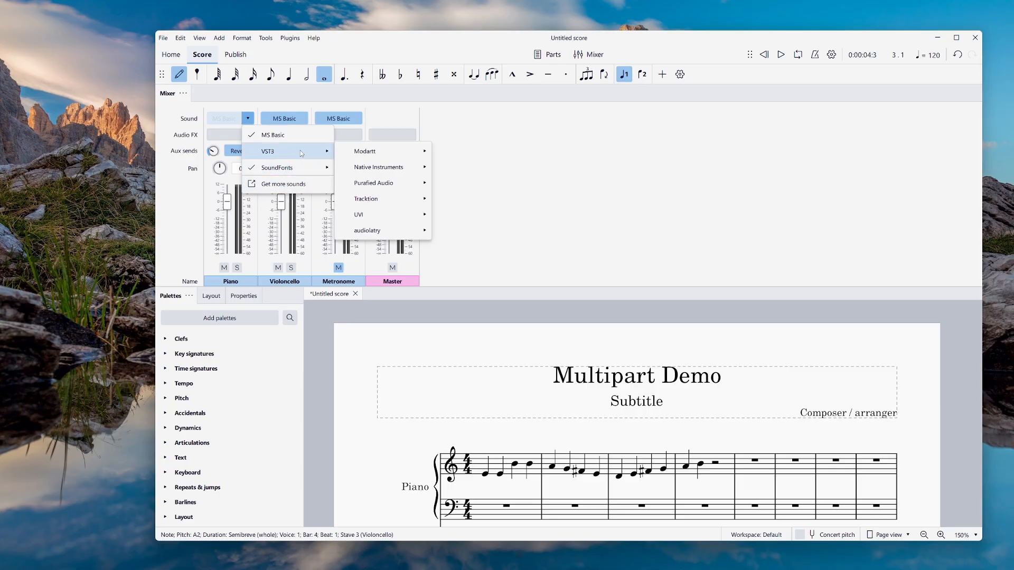
mouse_move(369, 216)
click(478, 215)
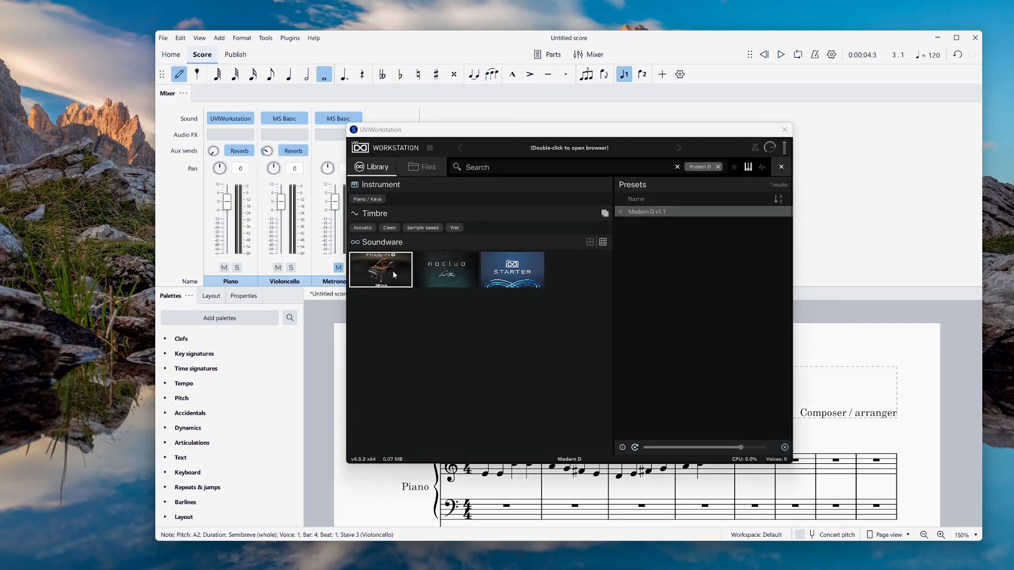
click(392, 270)
click(392, 270)
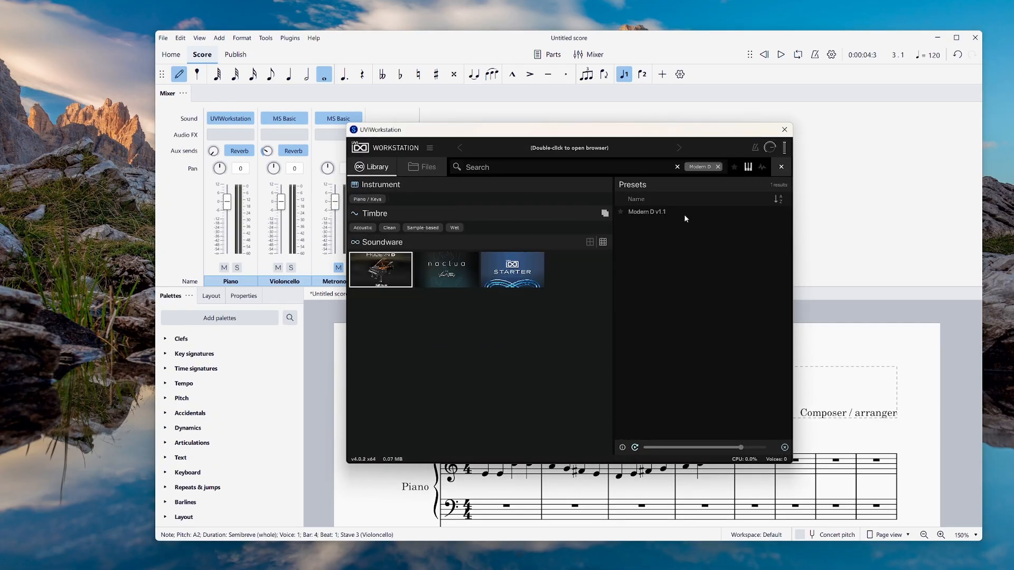
double_click(657, 212)
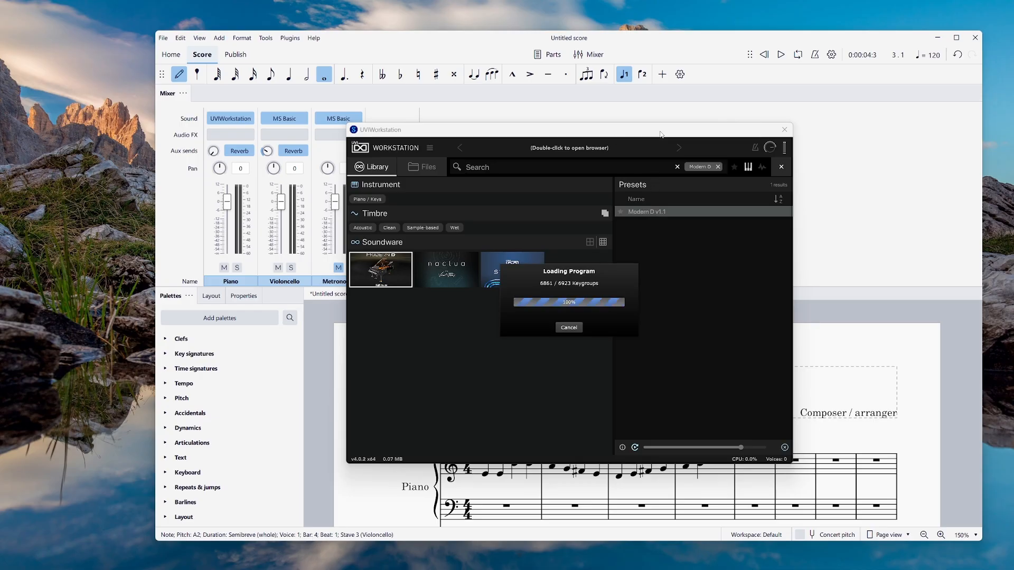
drag(659, 135, 381, 214)
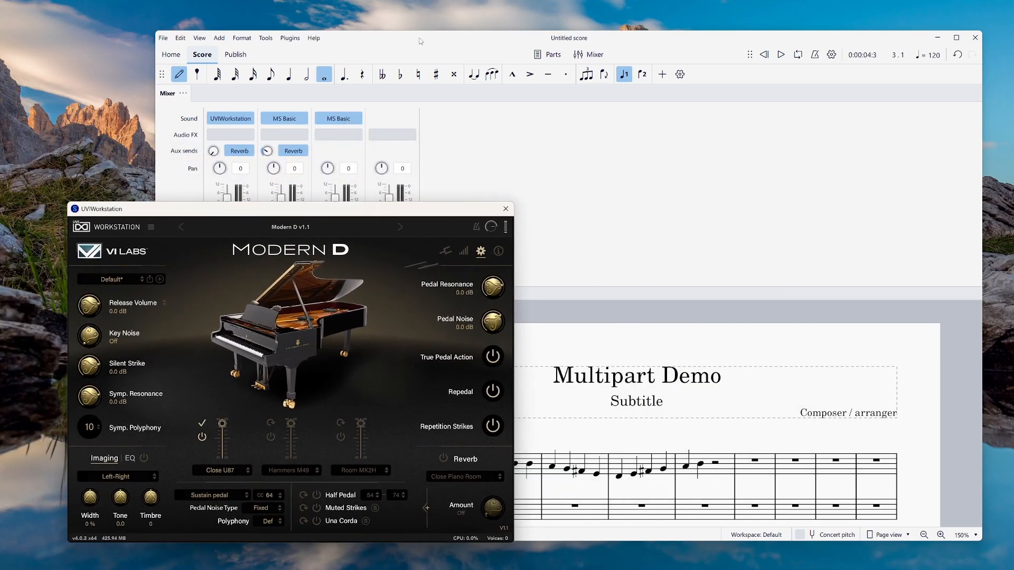
Move the piano plugin window to the left to uncover the mixer.
click(303, 119)
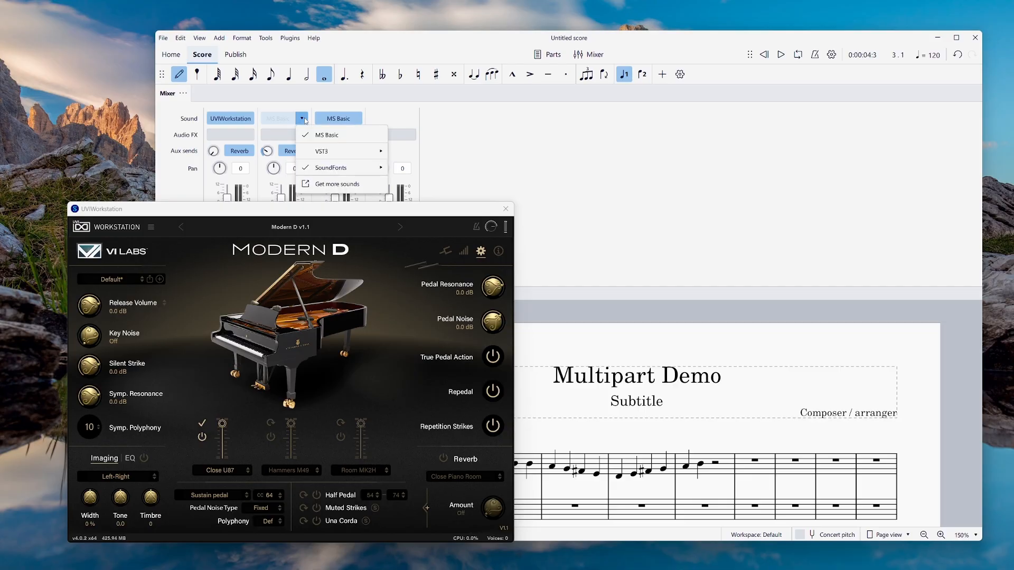
click(354, 213)
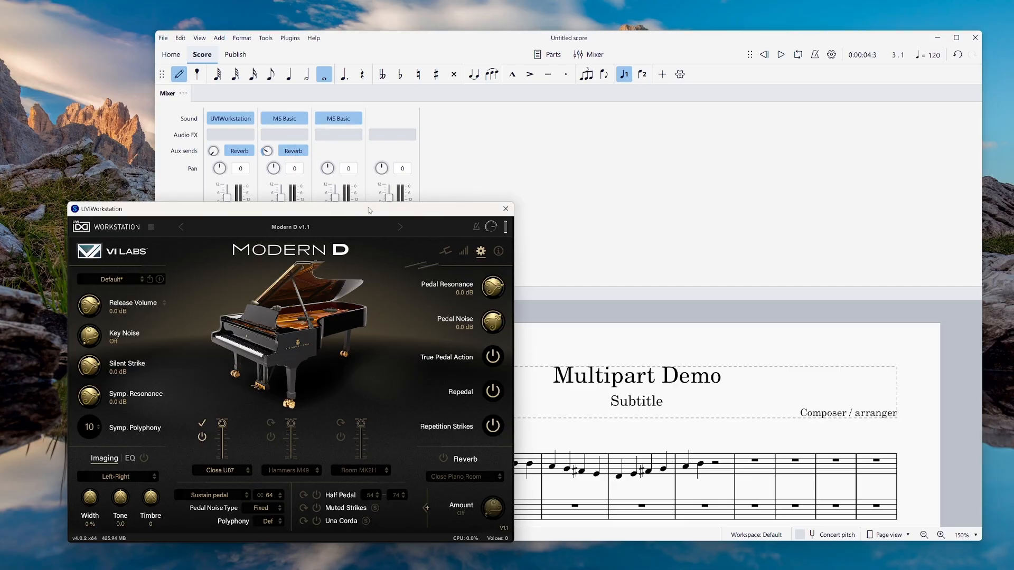
drag(406, 214, 43, 196)
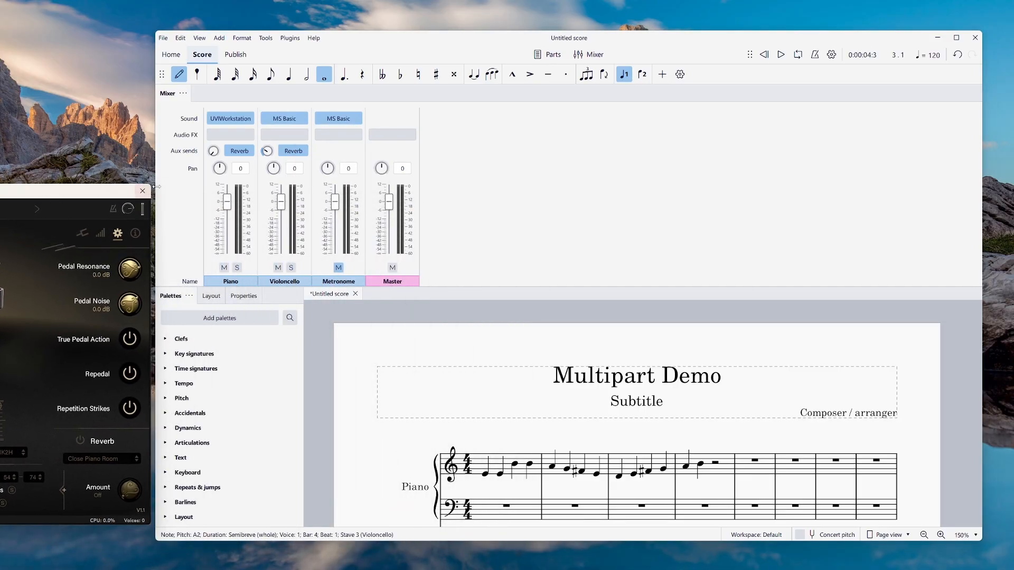
Load Kontakt 7 with Intimate Legato - Cello on the Violoncello channel, then close the mixer.
click(300, 120)
mouse_move(324, 154)
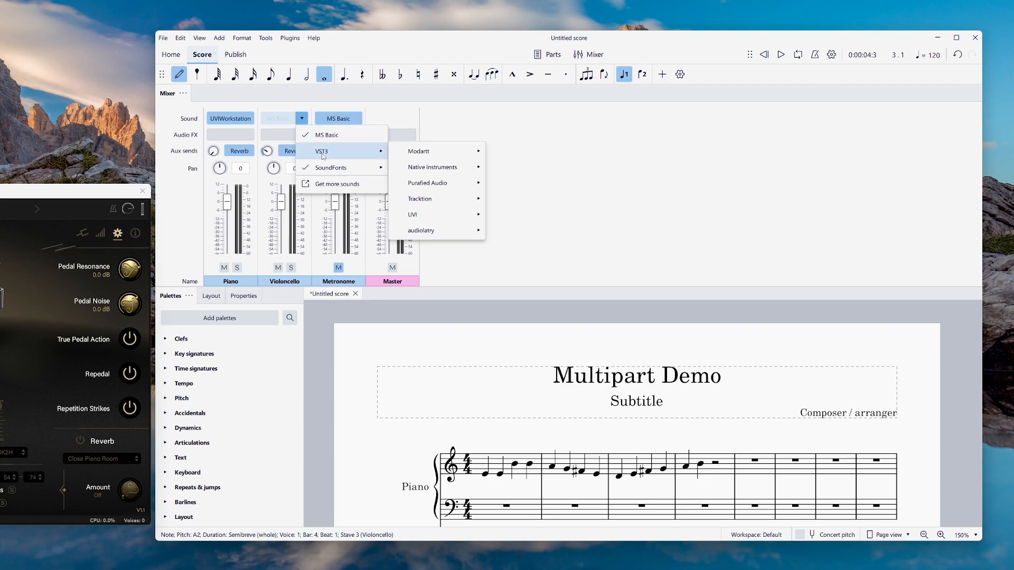
mouse_move(455, 167)
click(492, 169)
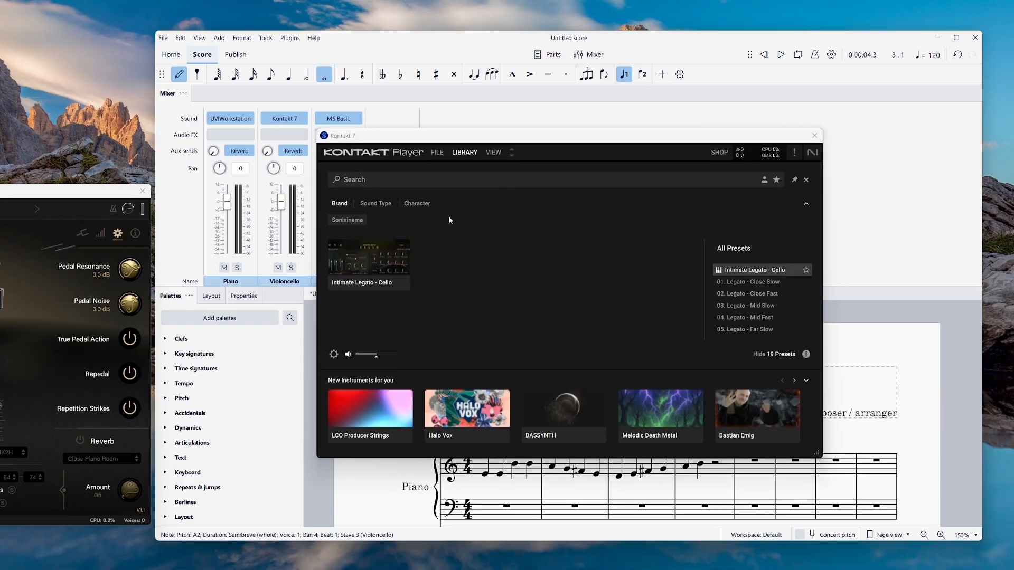
click(403, 239)
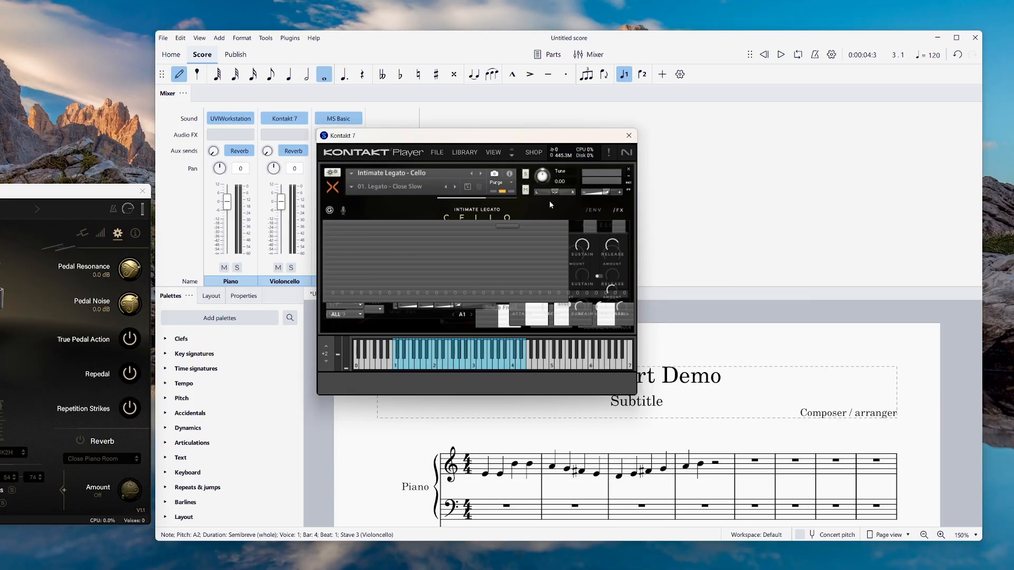
drag(574, 135, 204, 310)
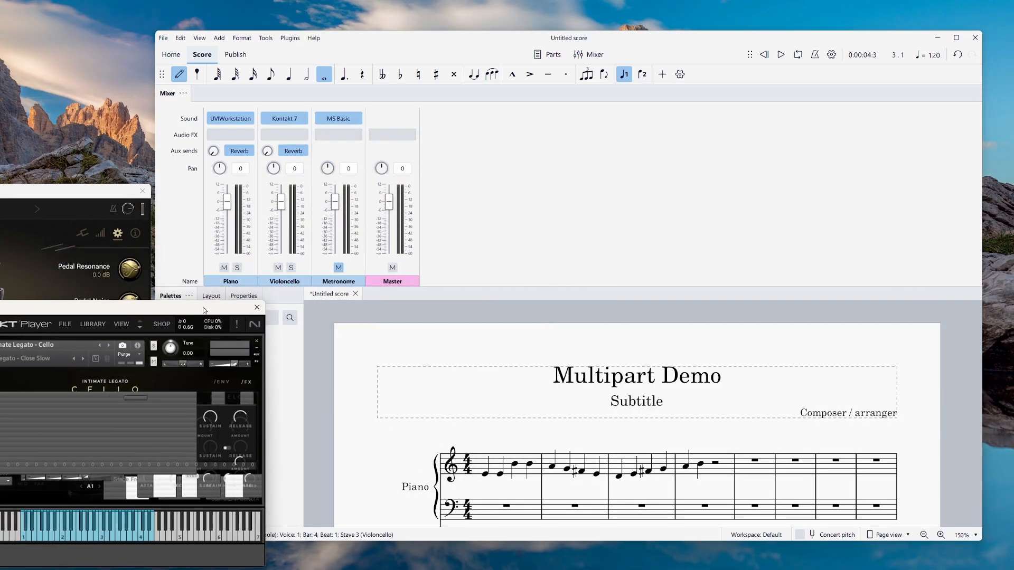
click(588, 54)
Play the score from the start through both plugins, adjusting the cello's volume, then stop.
click(764, 55)
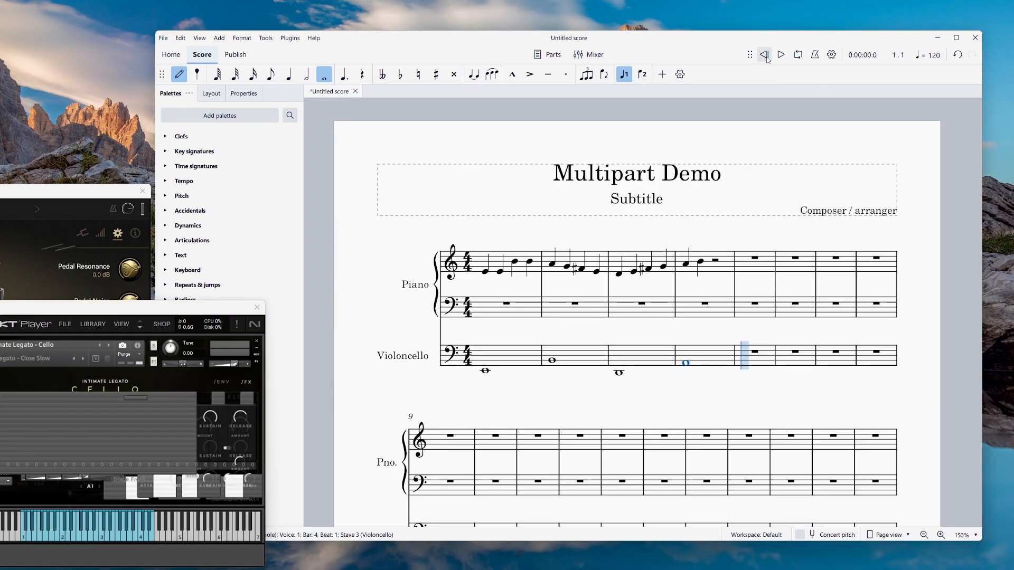
click(781, 55)
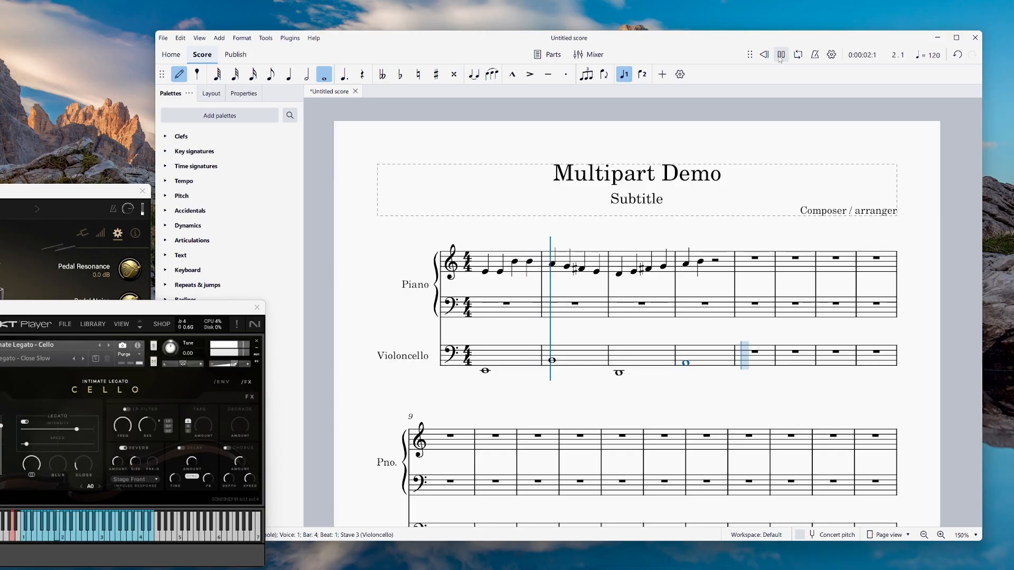
click(130, 212)
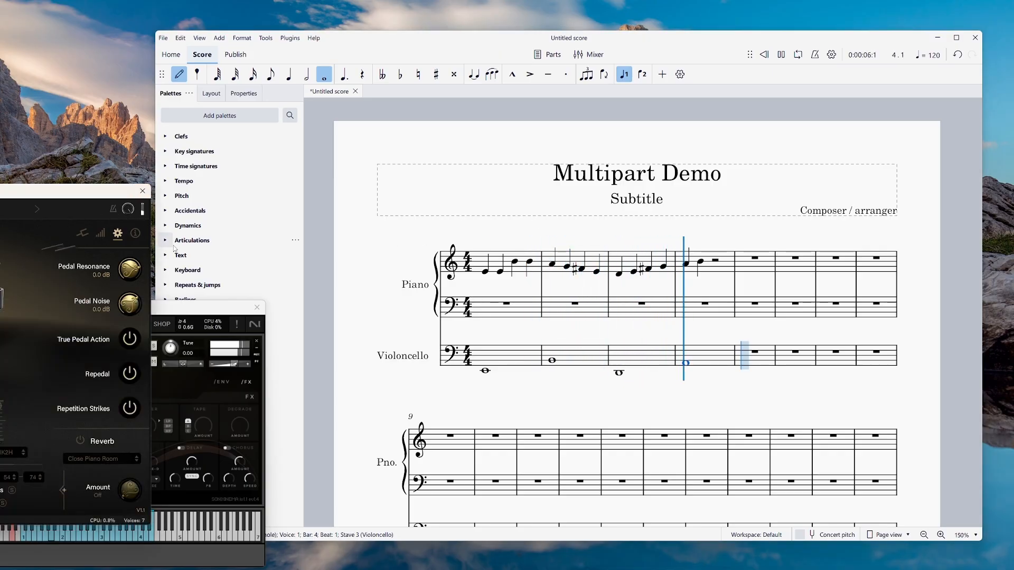
drag(212, 313, 233, 298)
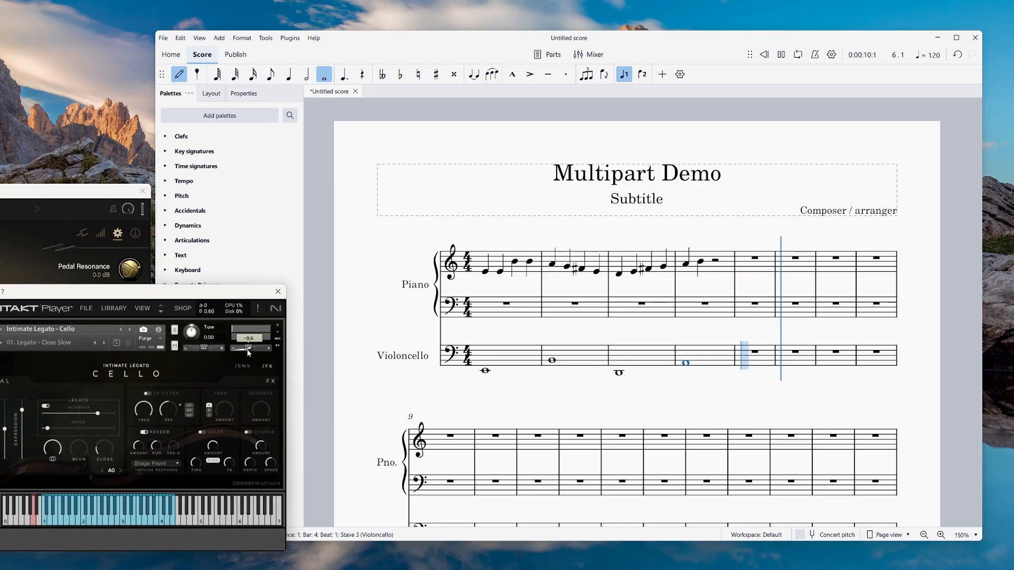
click(765, 55)
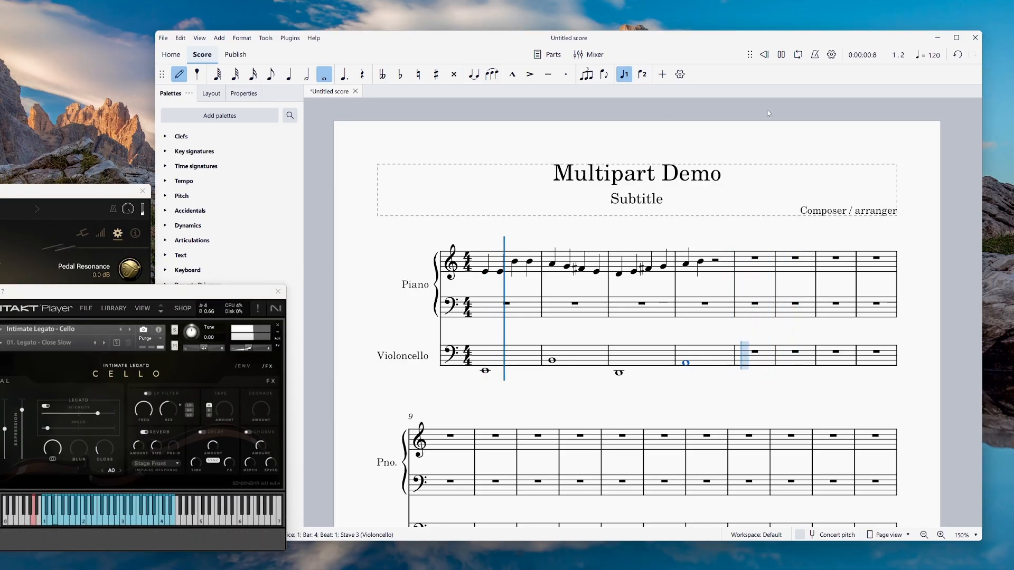
drag(251, 349, 254, 349)
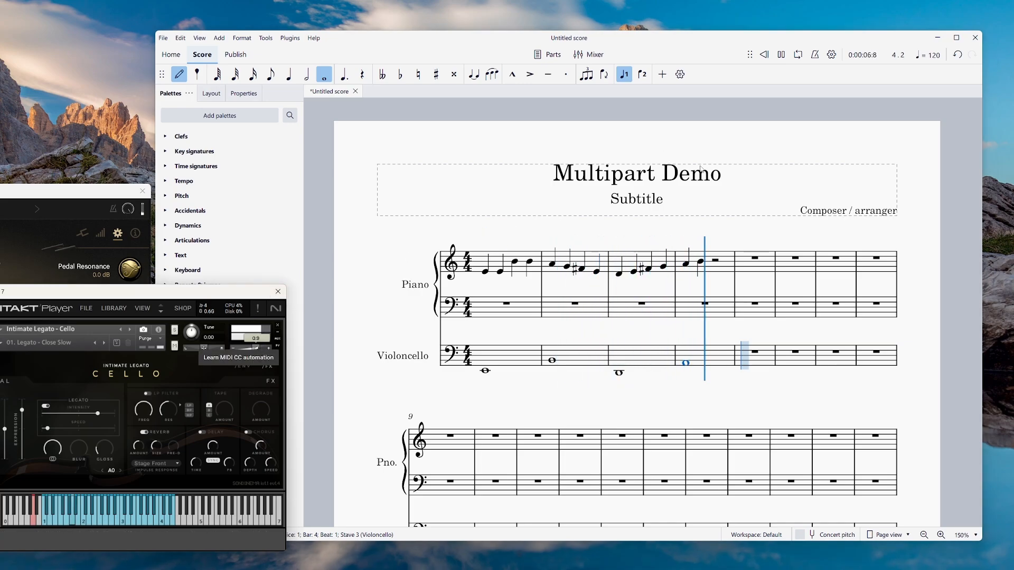
click(781, 55)
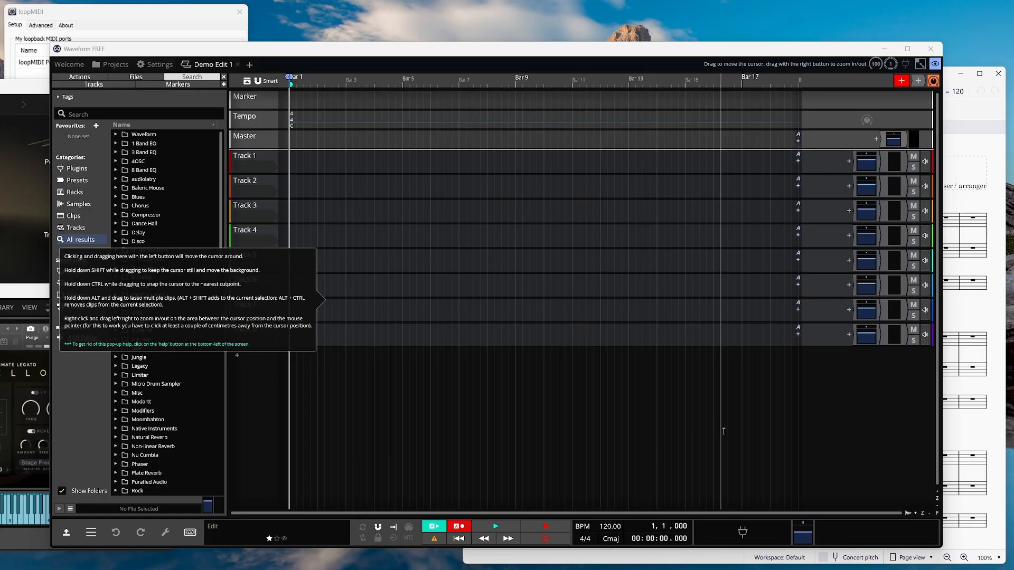
Briefly play the Multipart Test score from the start, then stop.
click(968, 104)
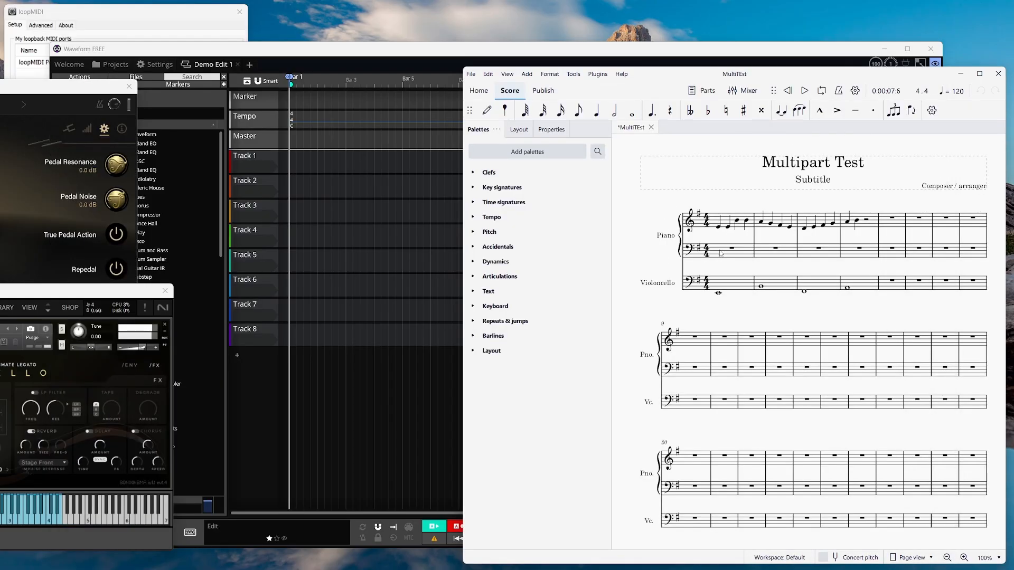
click(787, 90)
click(805, 90)
click(804, 90)
Shift the Kontakt and piano plugin windows aside and bring loopMIDI forward.
drag(94, 292, 119, 316)
drag(92, 90, 127, 113)
click(129, 14)
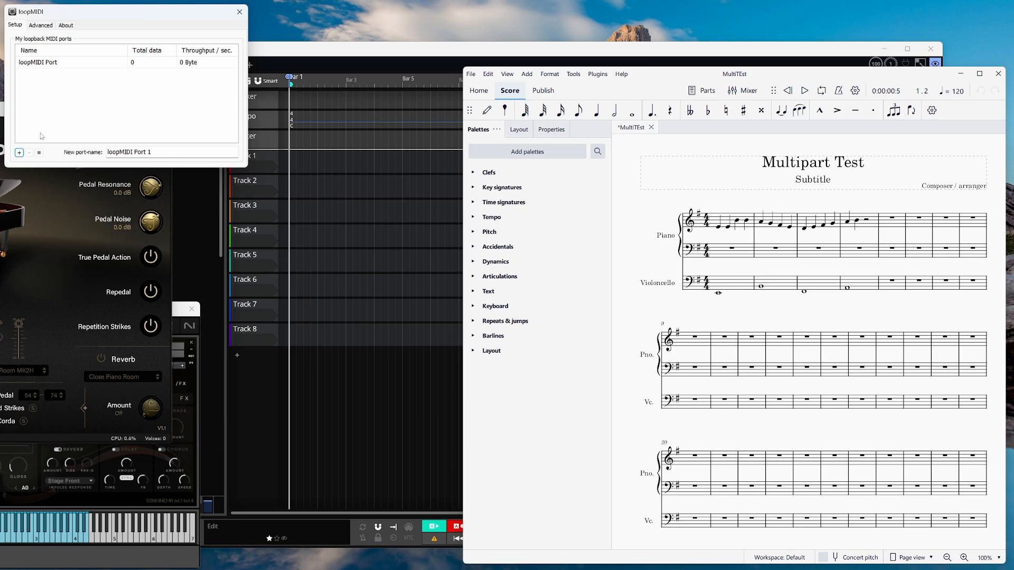
Replace the default port name with 'fromMuse' and add it as a loopMIDI port.
drag(163, 153, 110, 124)
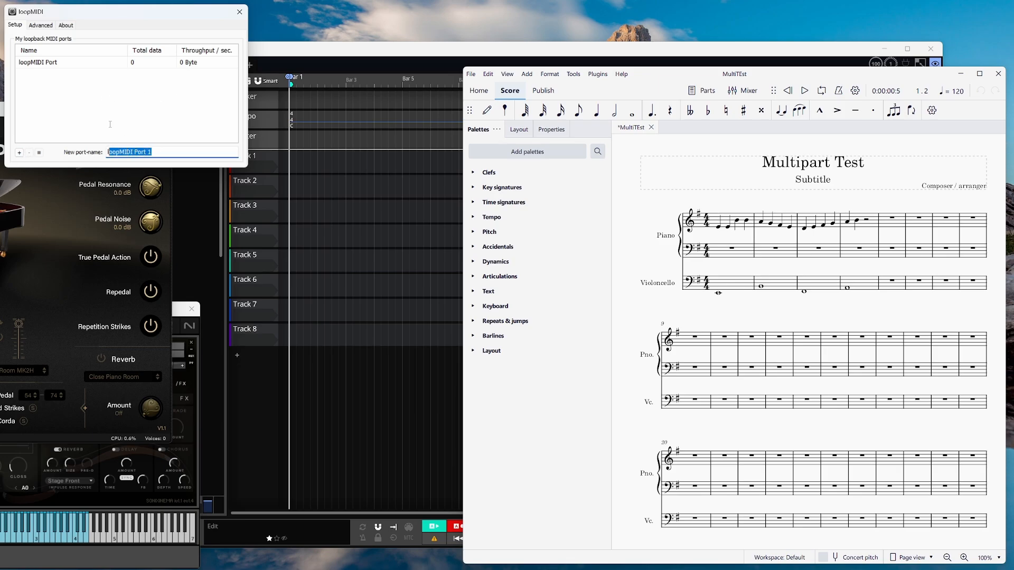
key(BackSpace)
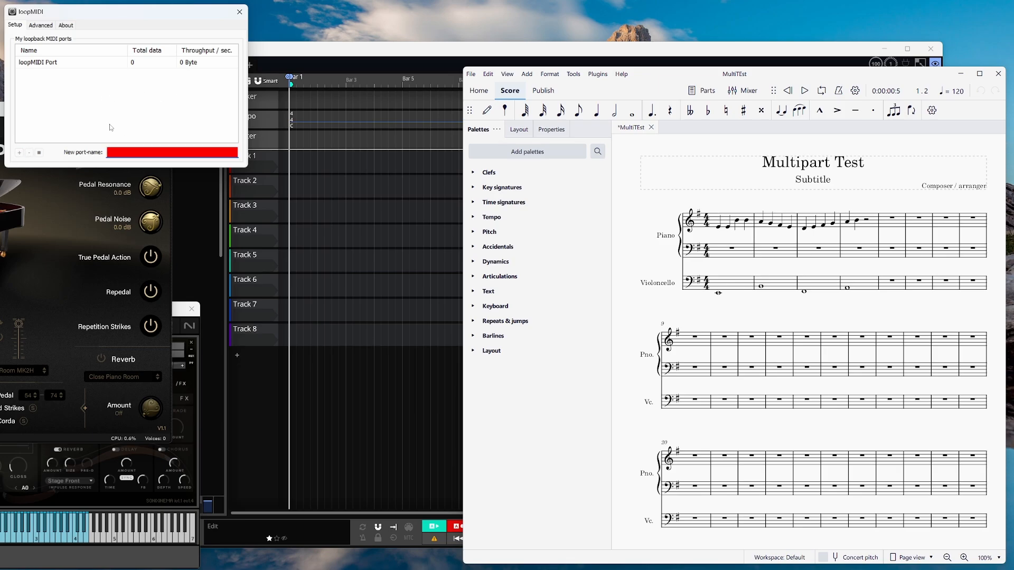
text(fromMuse)
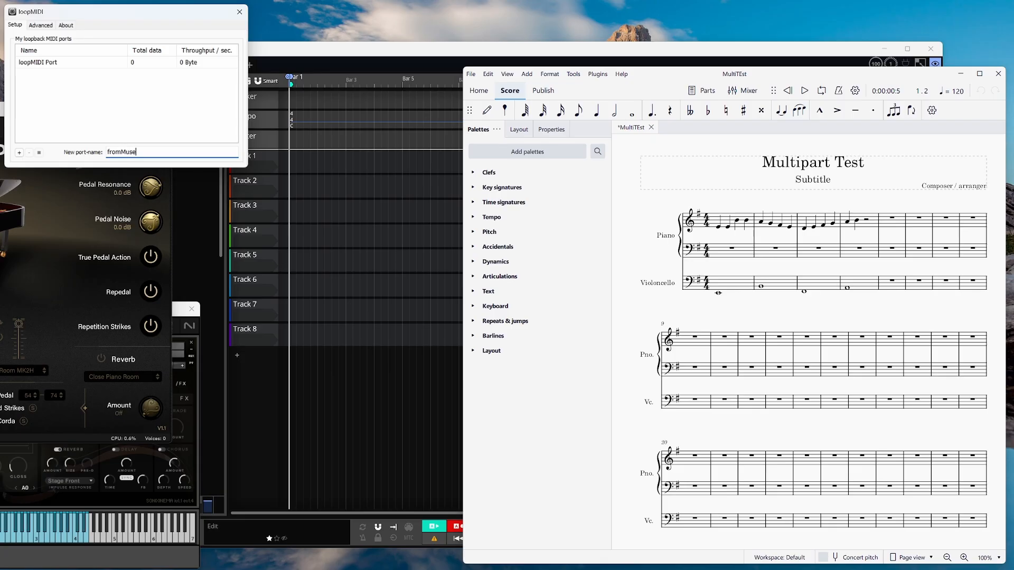
click(19, 152)
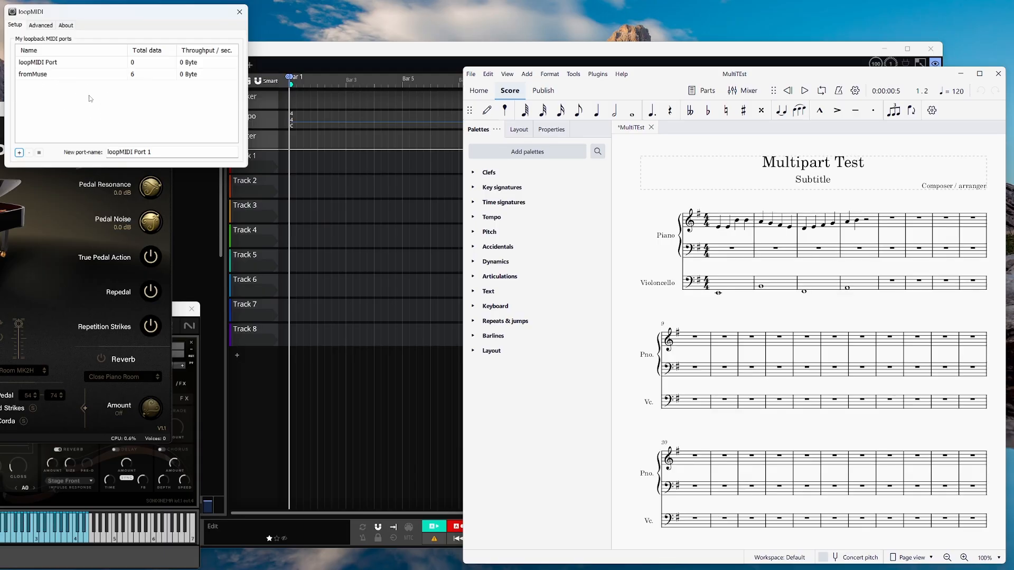
drag(703, 77, 667, 66)
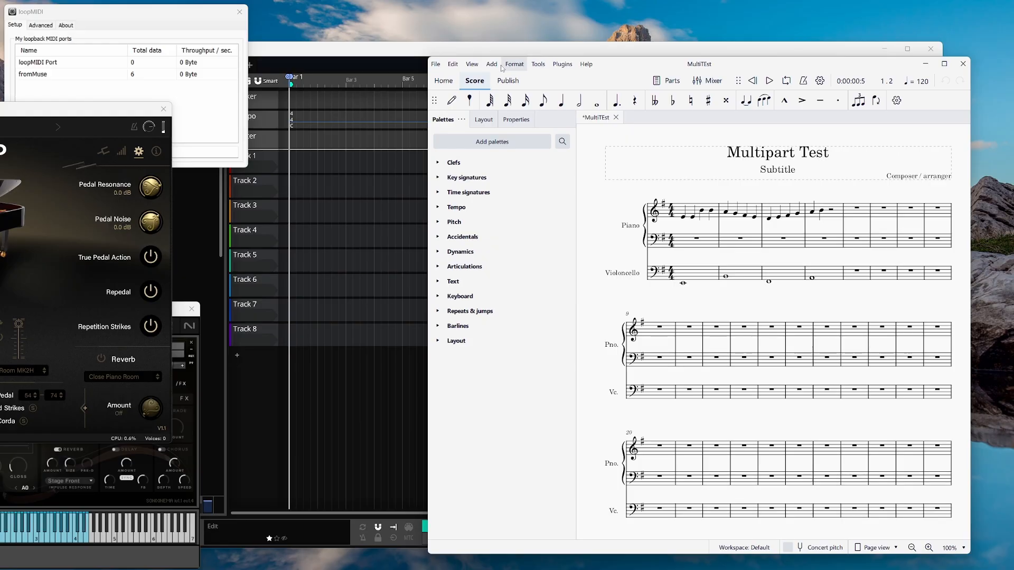
click(457, 67)
click(508, 289)
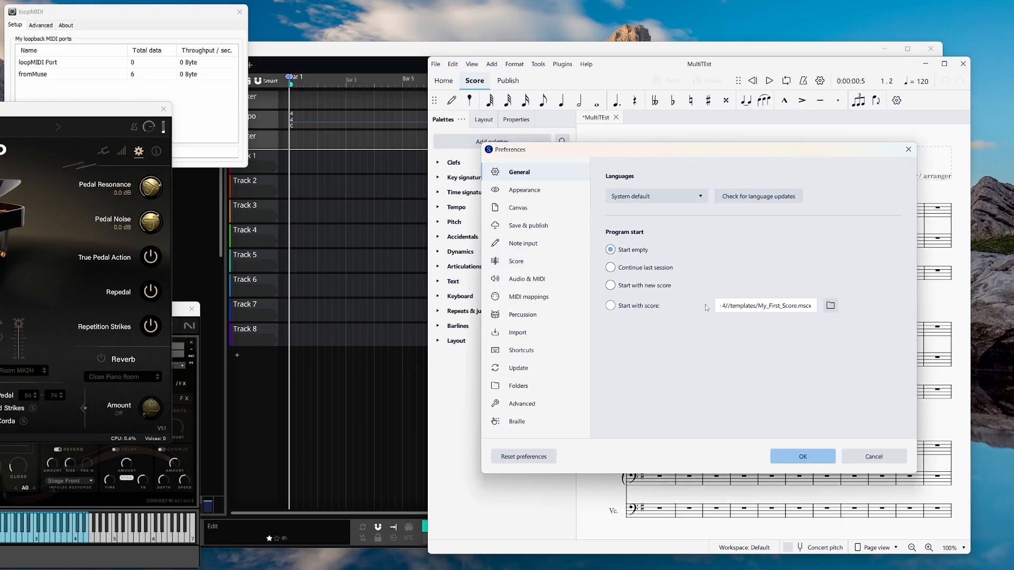
click(523, 281)
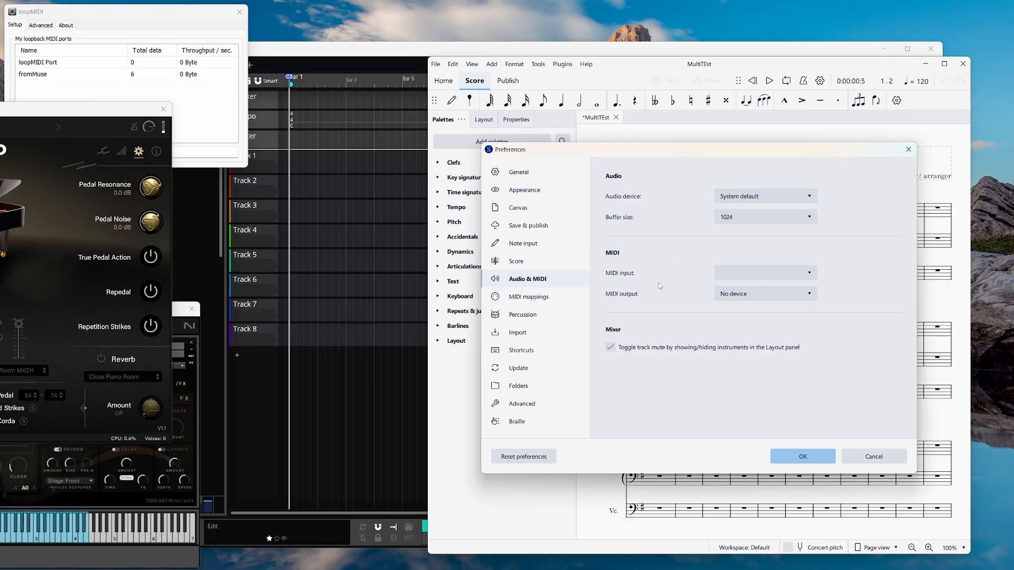
click(775, 295)
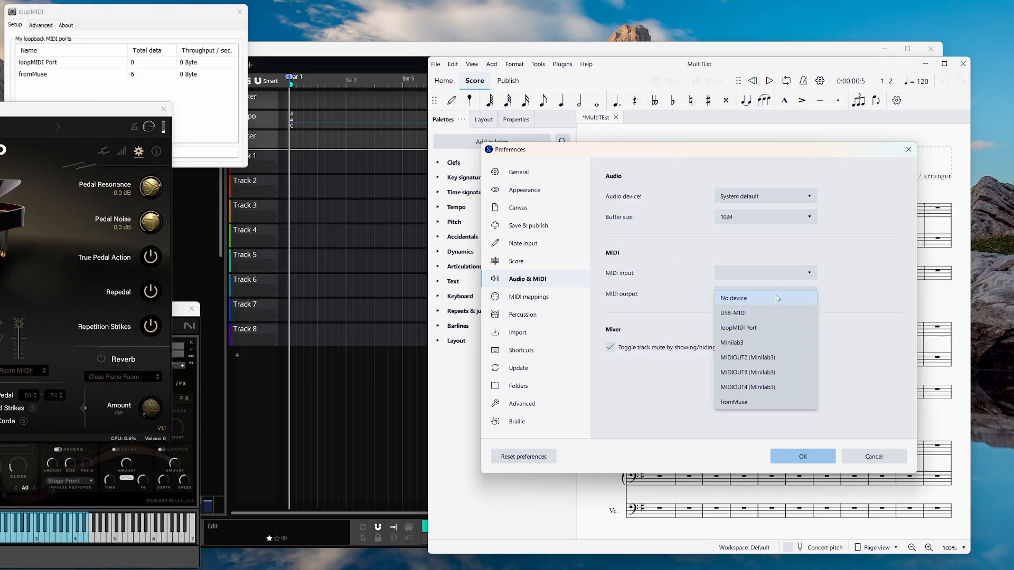
click(750, 407)
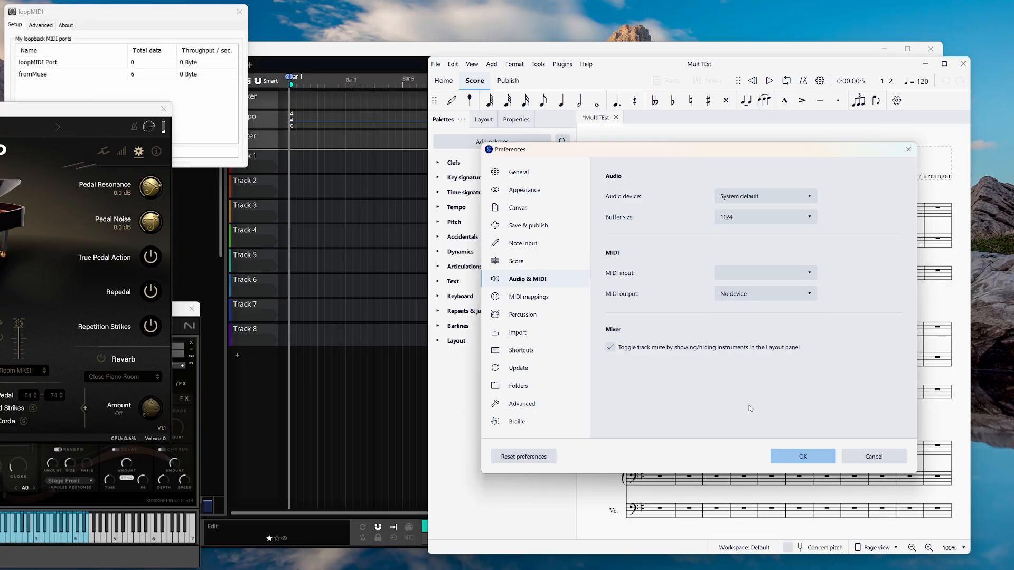
click(800, 457)
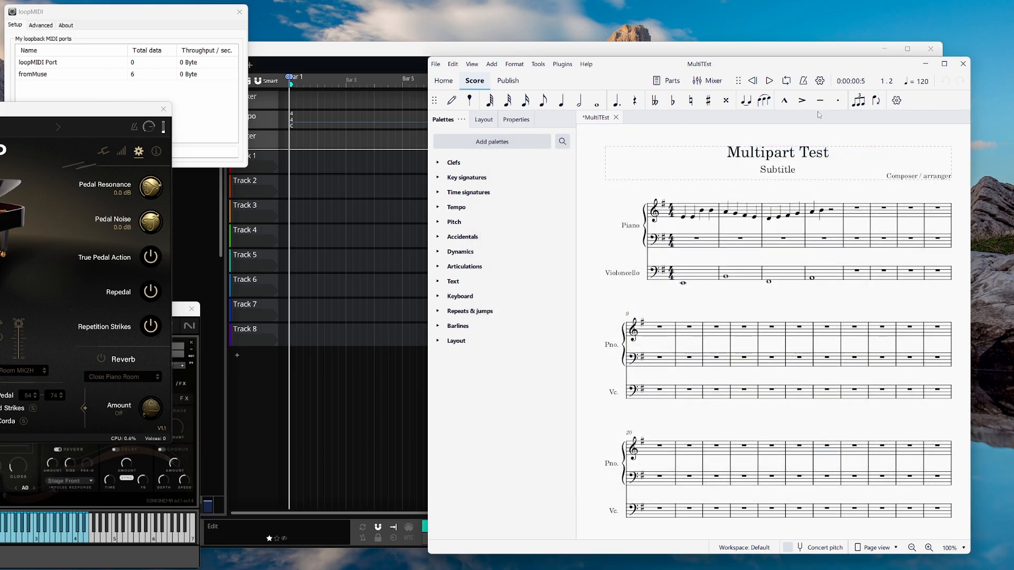
click(753, 80)
click(769, 81)
click(770, 81)
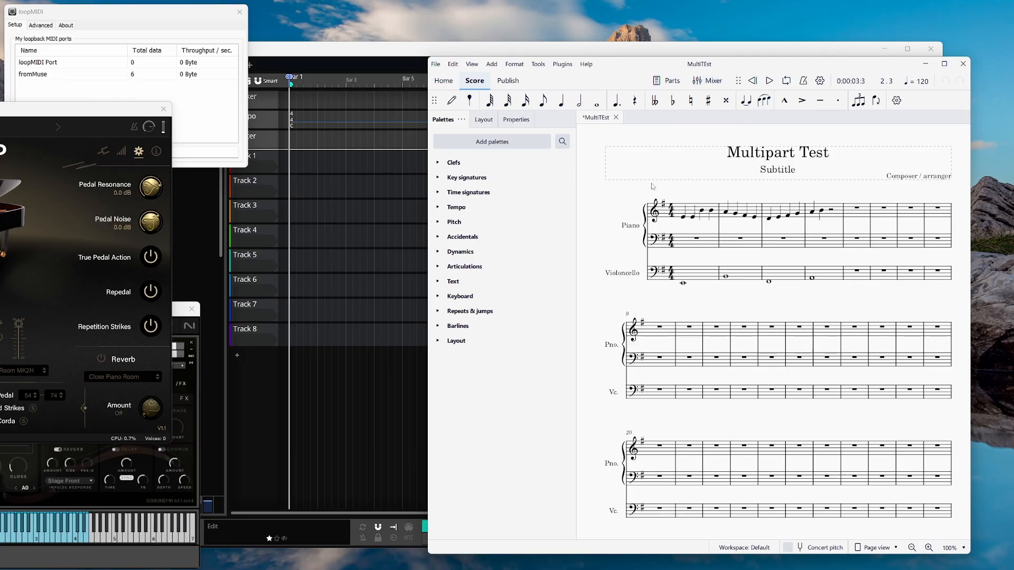
In the mixer, set the Piano sound to SoundFonts > MS Basic > Piano > Grand Piano.
click(713, 81)
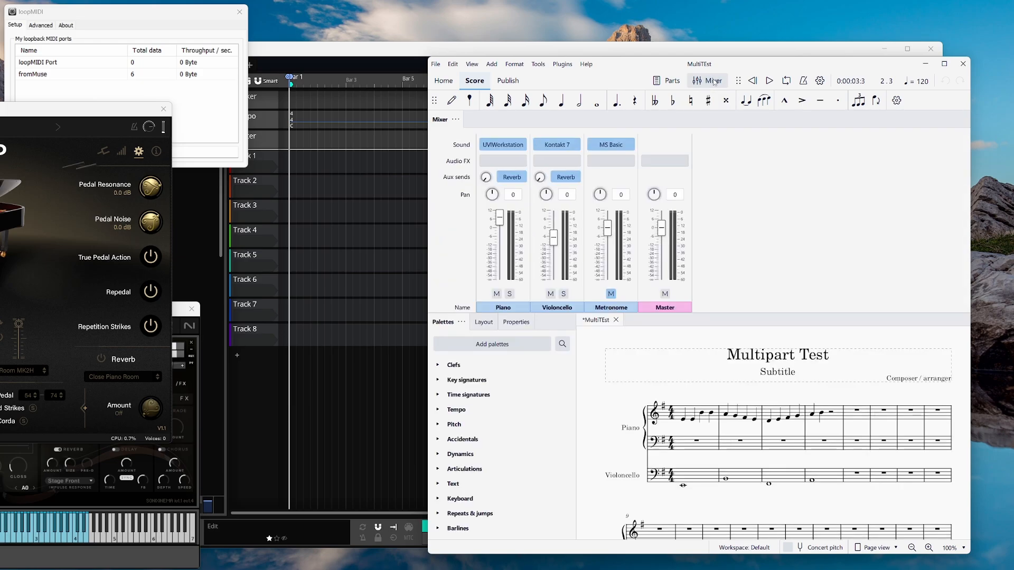
click(519, 145)
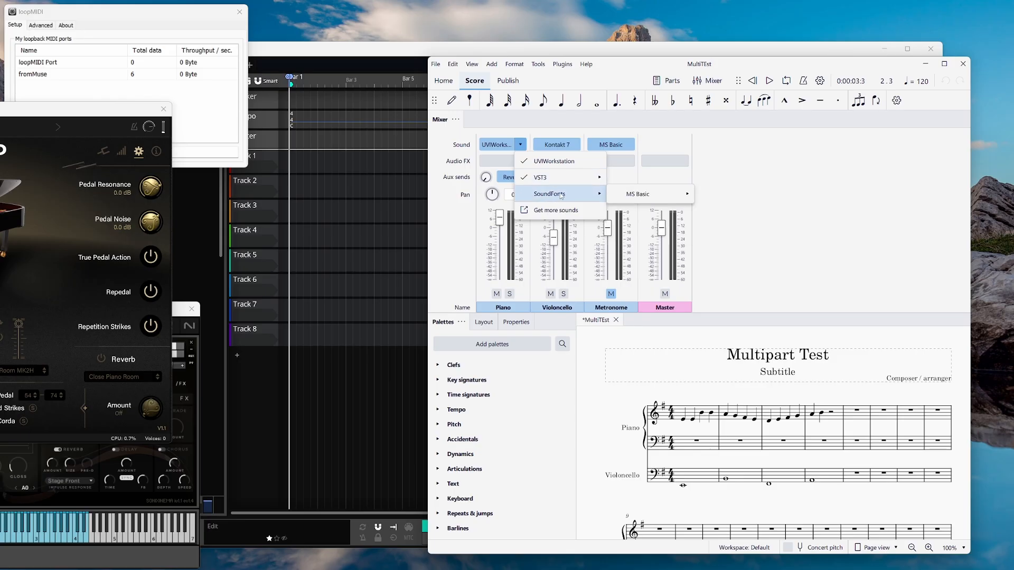
mouse_move(566, 194)
mouse_move(651, 194)
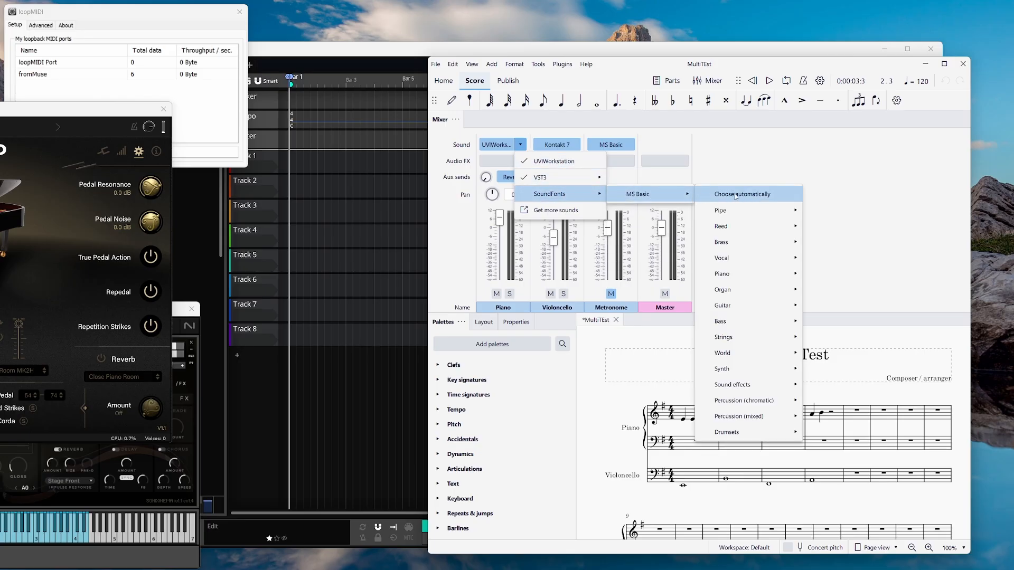
mouse_move(750, 274)
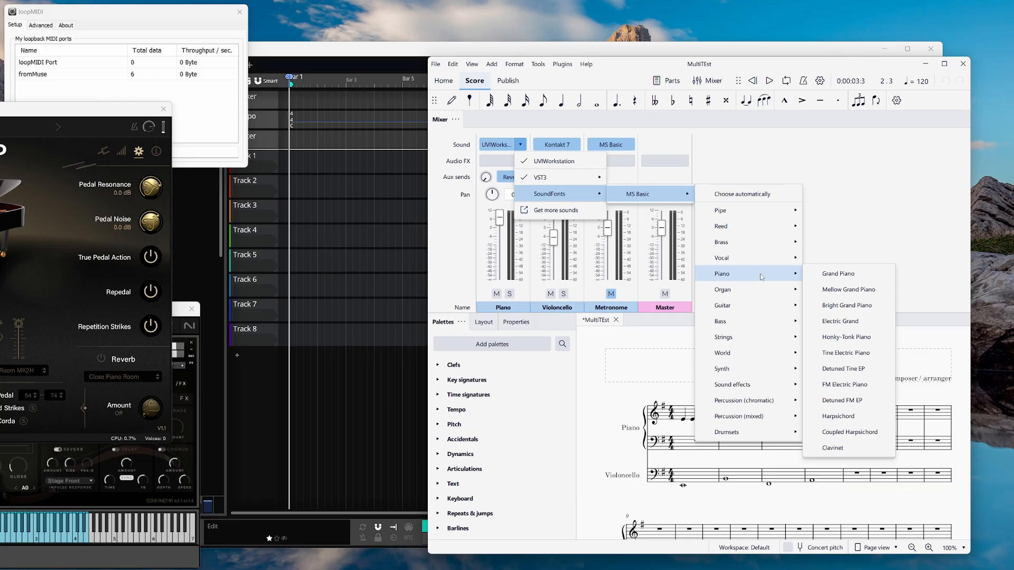
click(832, 275)
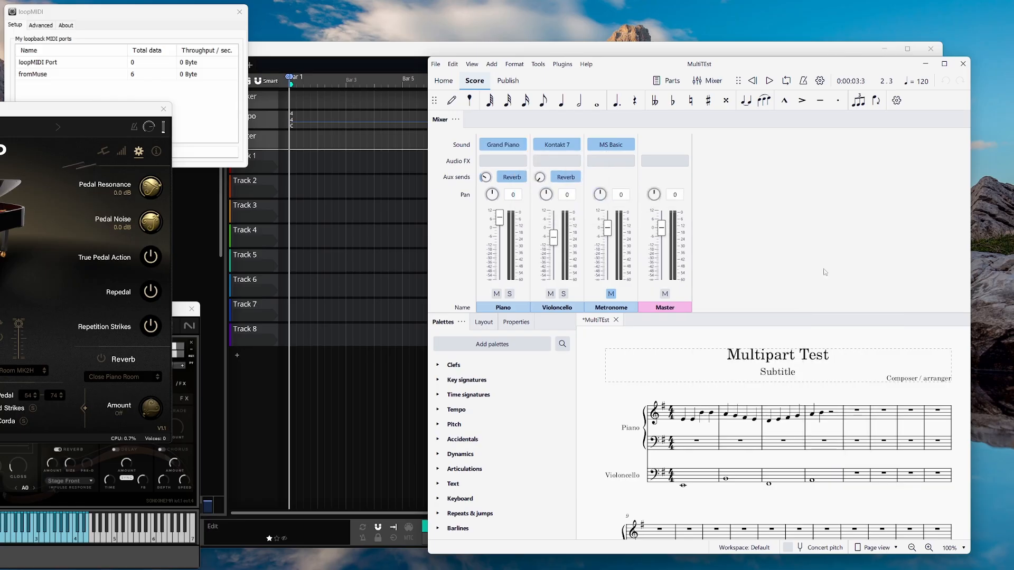
Set the Violoncello sound to the MS Basic Strings > Cello sound.
click(571, 146)
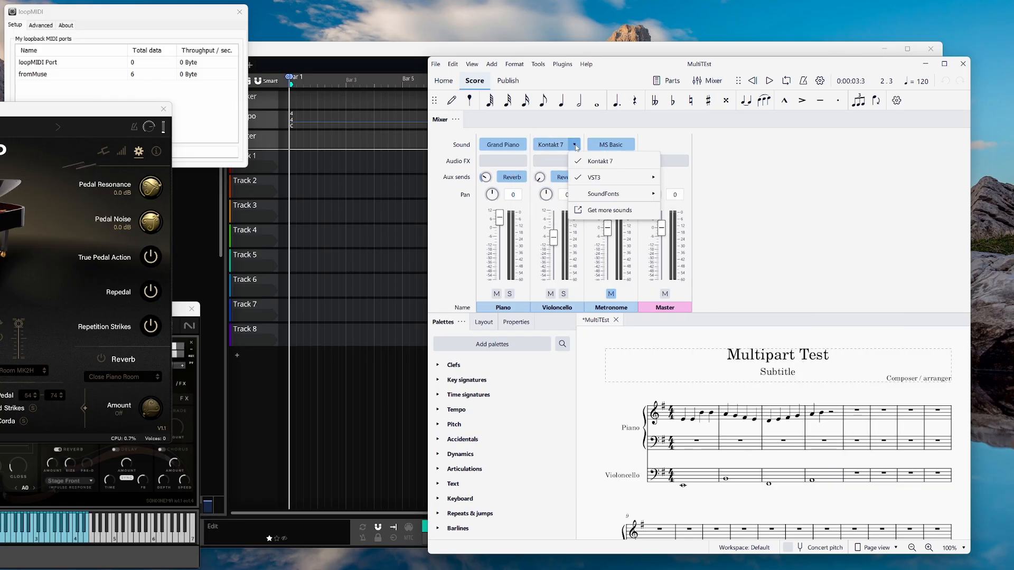
mouse_move(611, 195)
mouse_move(700, 195)
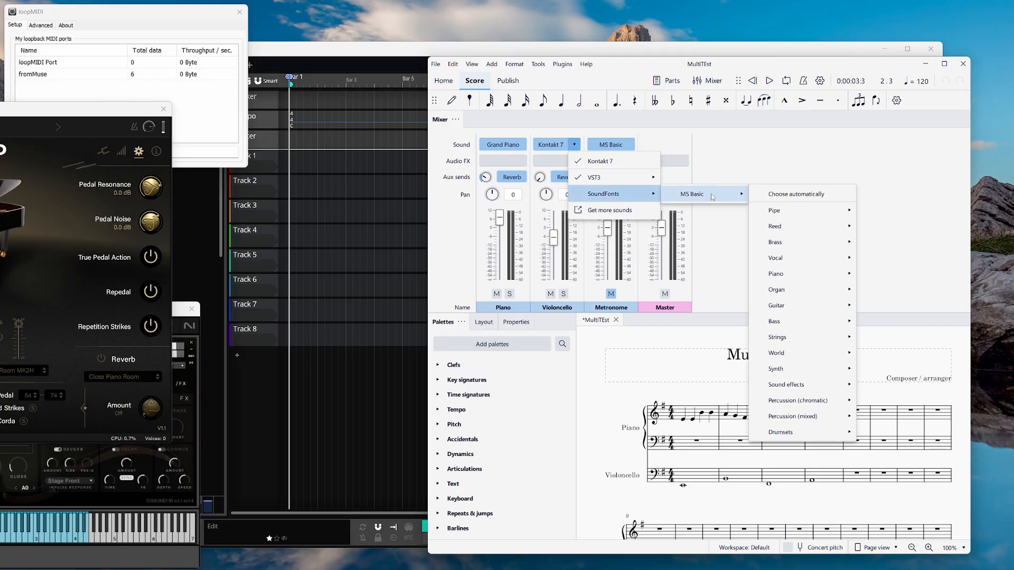
mouse_move(813, 290)
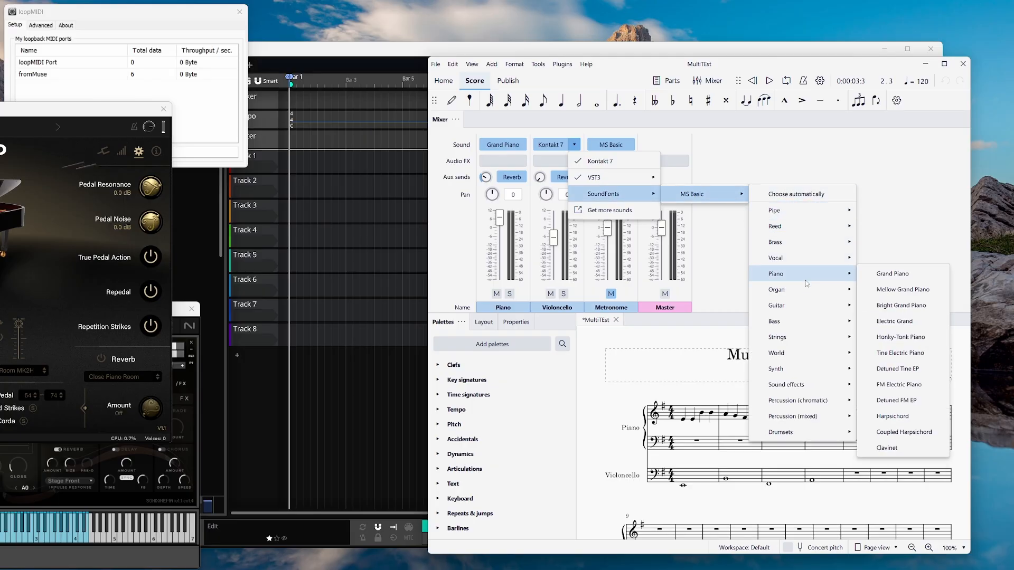
mouse_move(808, 259)
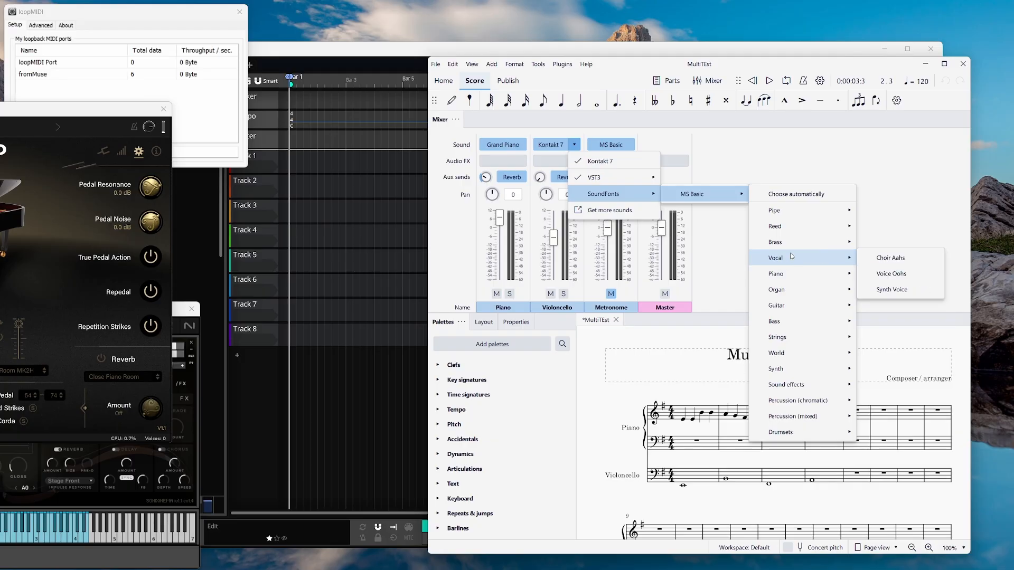
mouse_move(801, 347)
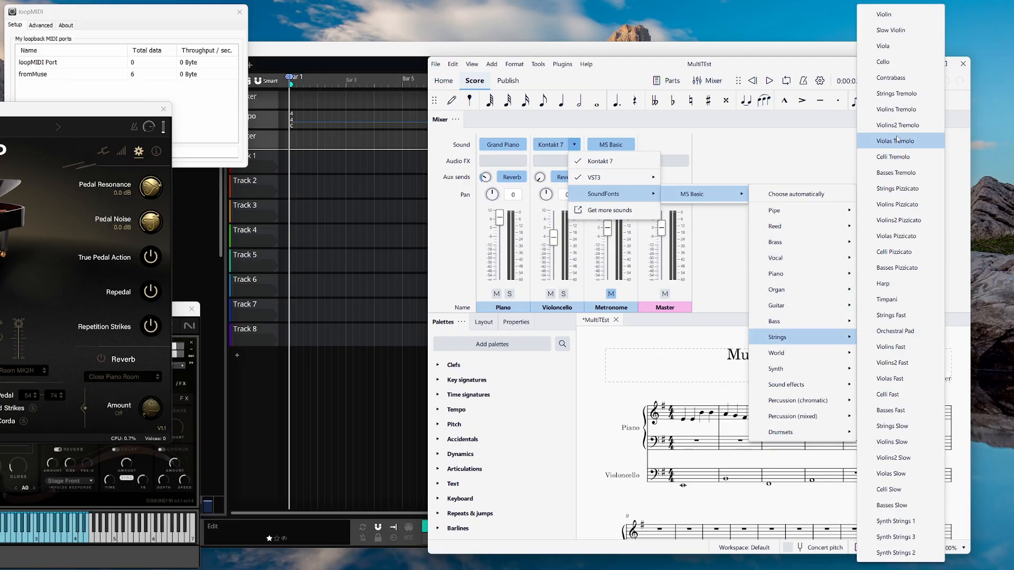
click(892, 63)
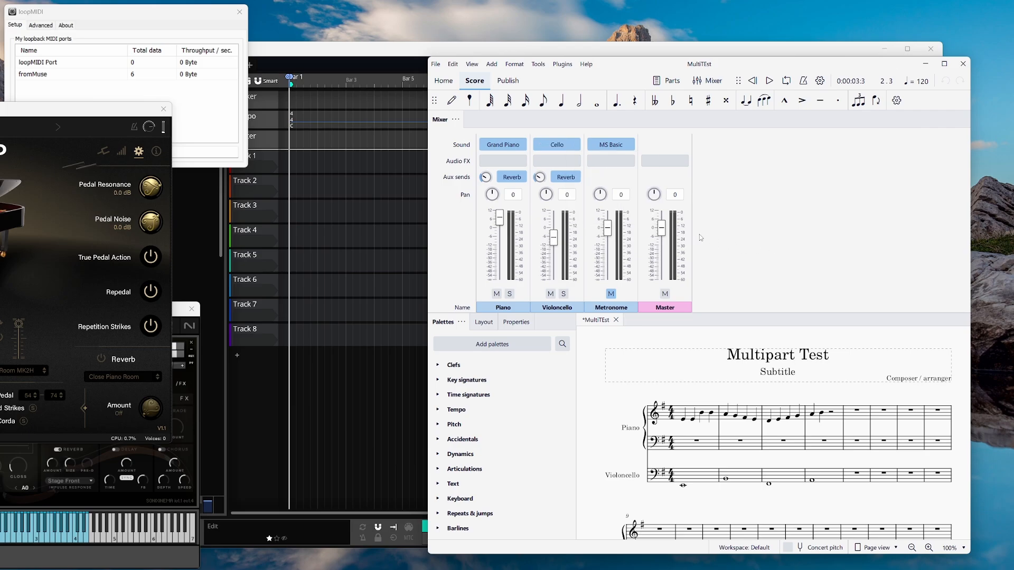
Play the score briefly from the start to hear the new instrument sounds.
click(752, 81)
click(769, 80)
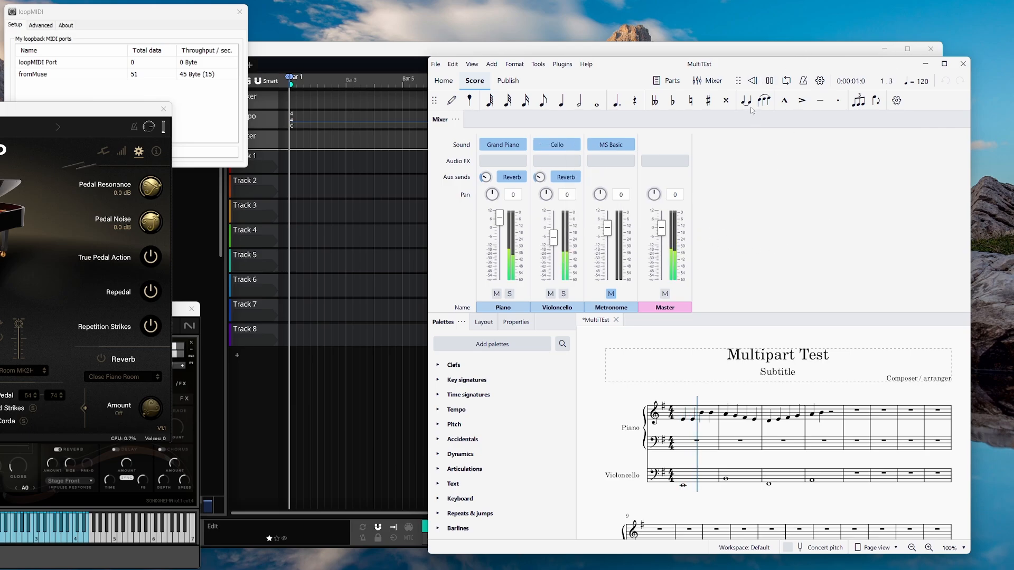
click(769, 80)
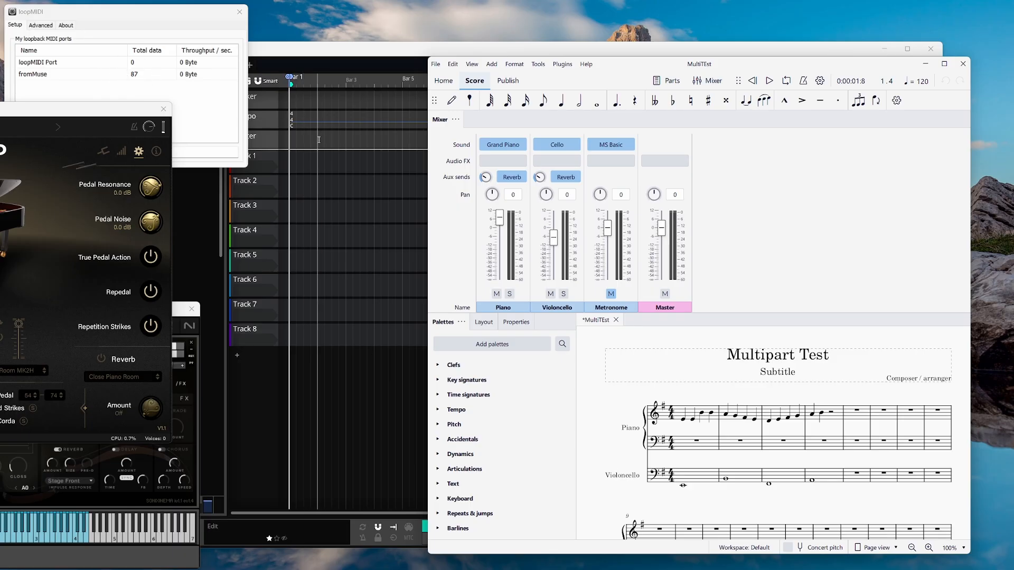
Close the piano and cello Kontakt windows, rewind to the start, and hide the mixer.
click(163, 111)
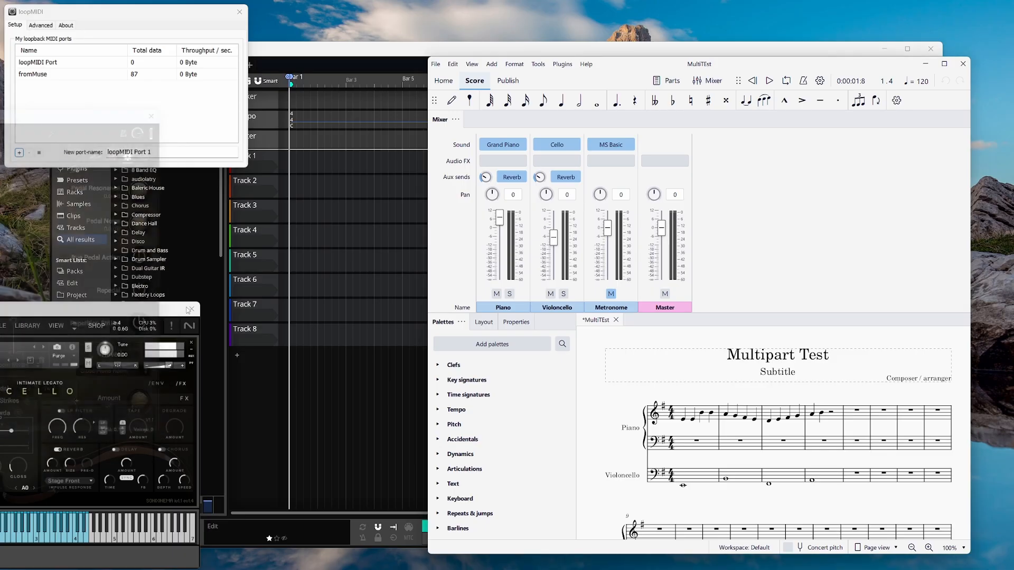
click(192, 310)
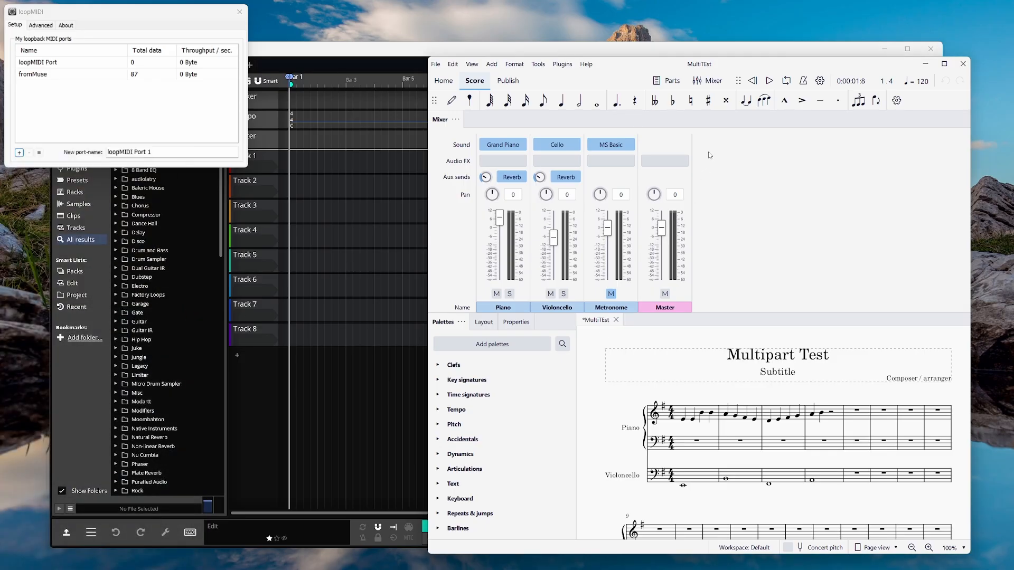
click(753, 80)
click(710, 81)
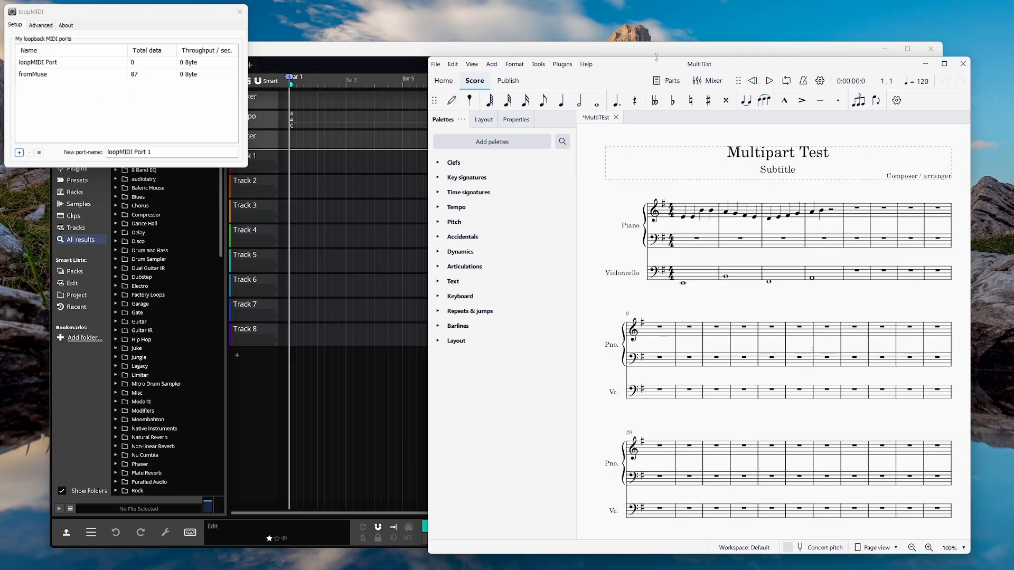
click(685, 55)
Check the MIDI Devices settings for the enabled fromMuse input, then go back to Demo Edit 1.
drag(585, 57, 621, 66)
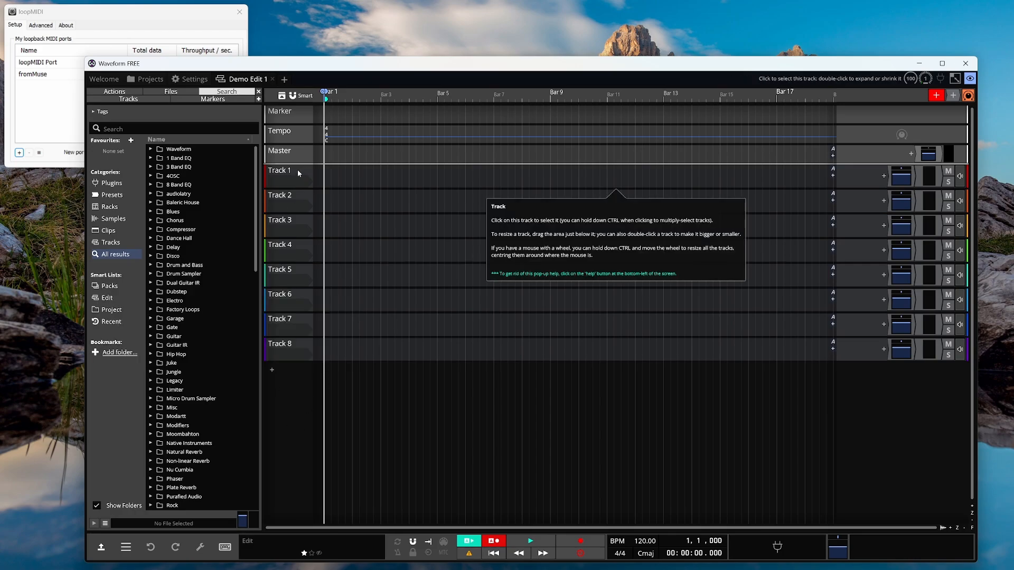
click(194, 80)
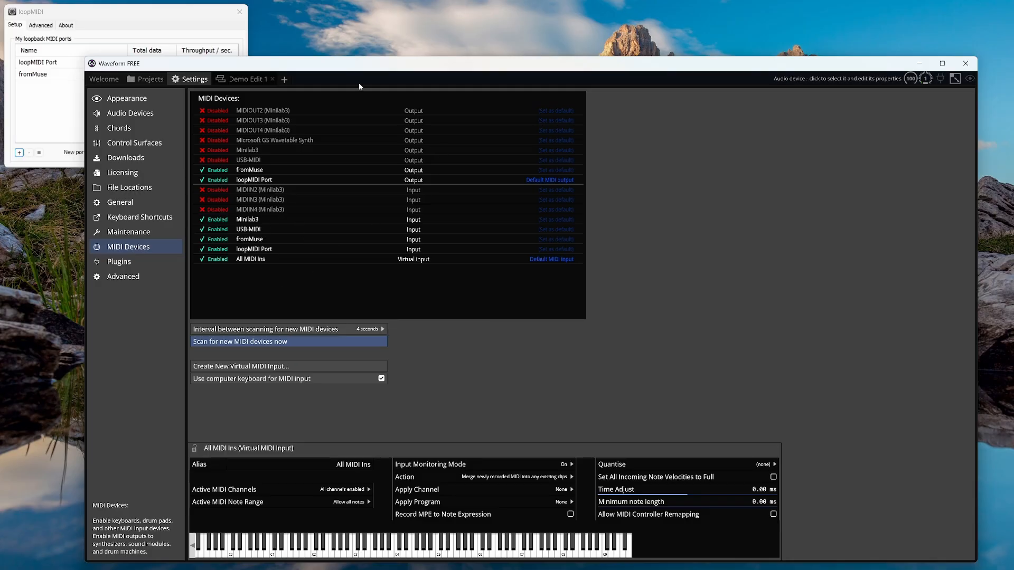
click(246, 79)
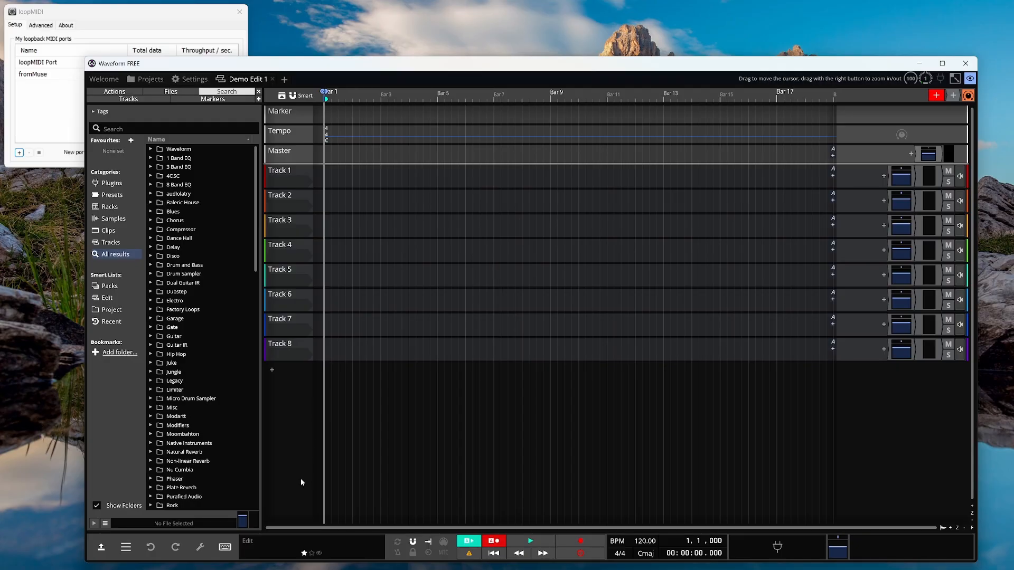
Assign fromMuse as Track 1's MIDI input.
click(289, 181)
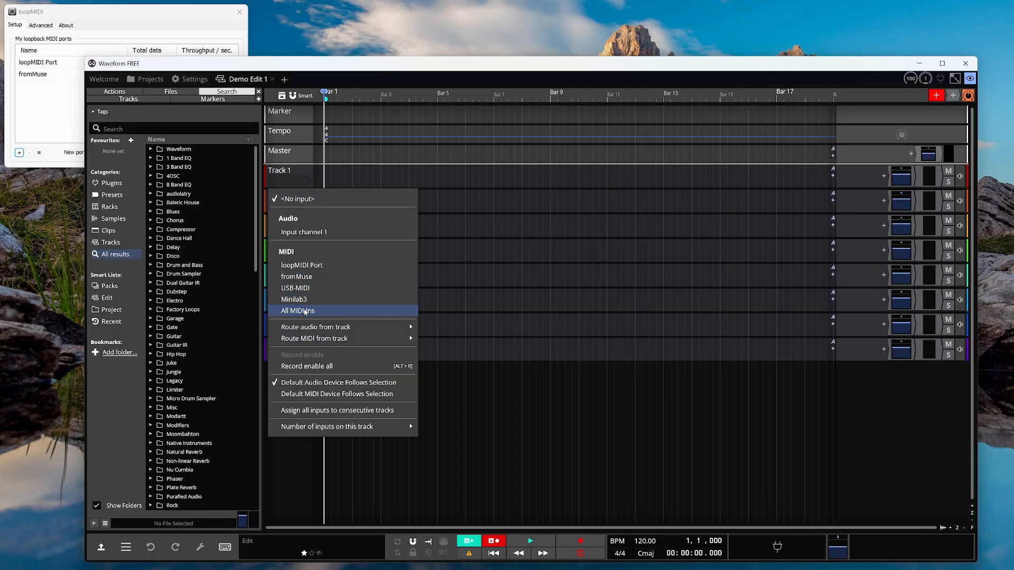
click(302, 277)
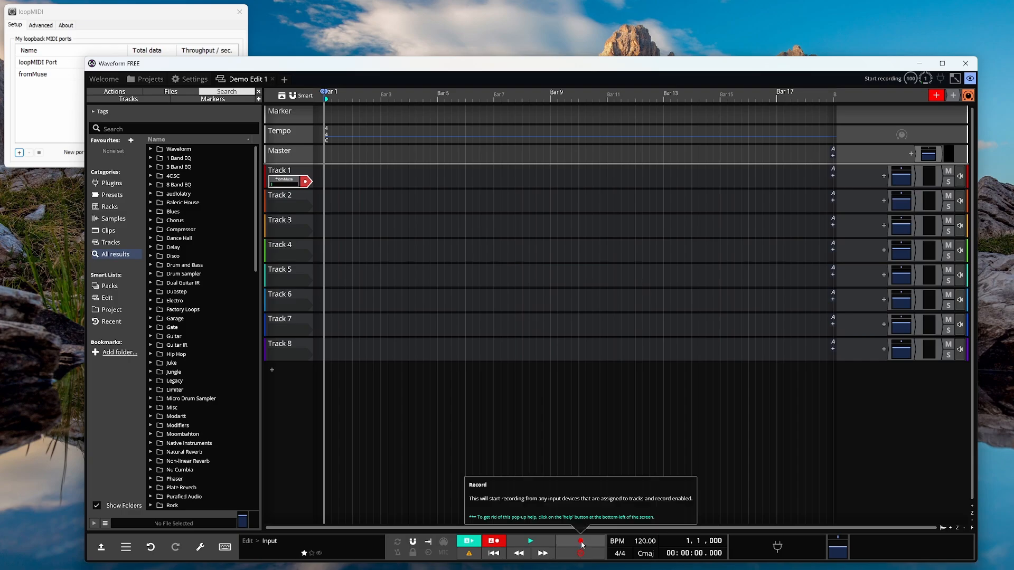
Record a short test take of the MuseScore playback onto Track 1 via fromMuse.
drag(764, 65, 693, 46)
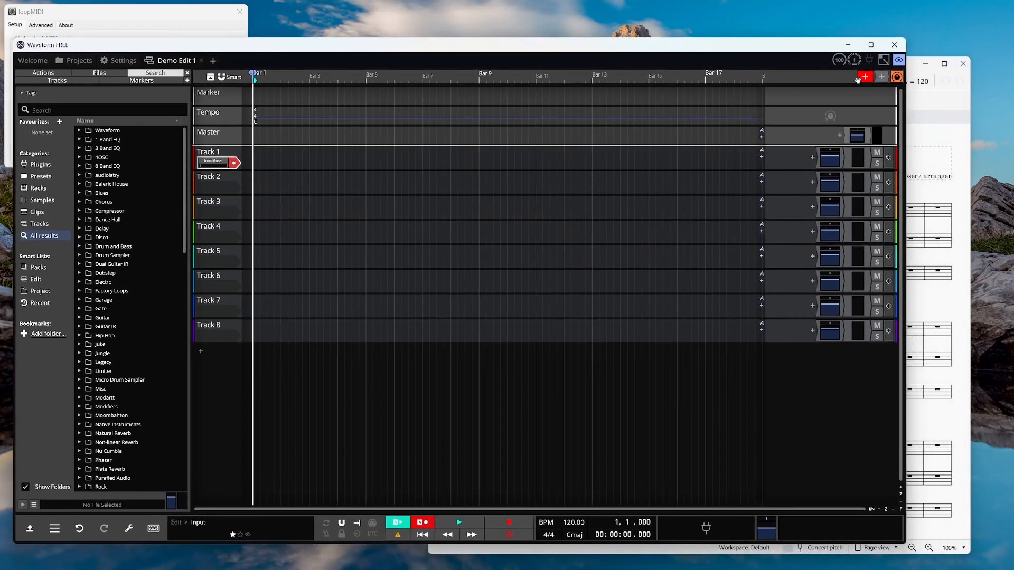
click(514, 524)
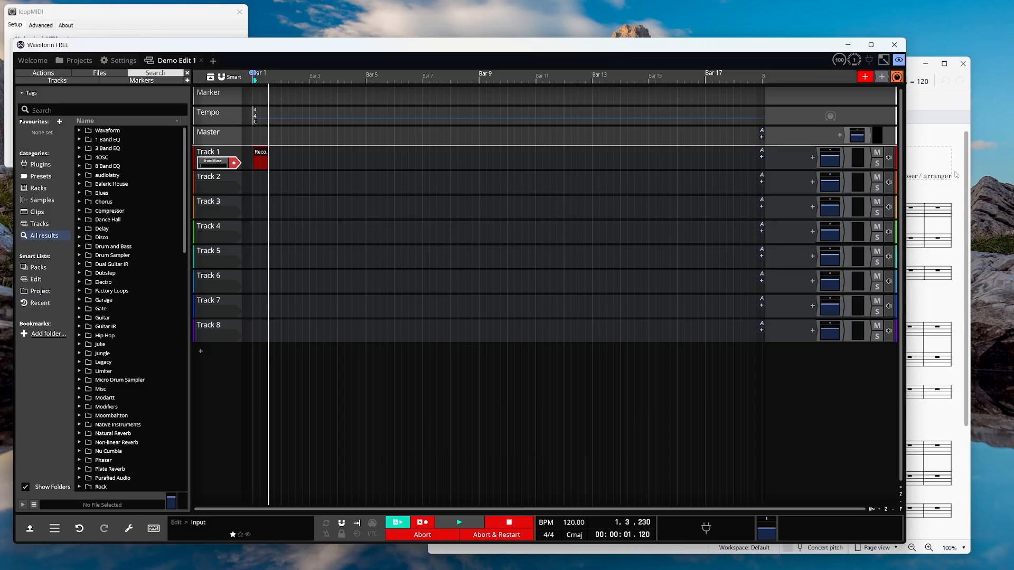
click(950, 141)
click(770, 81)
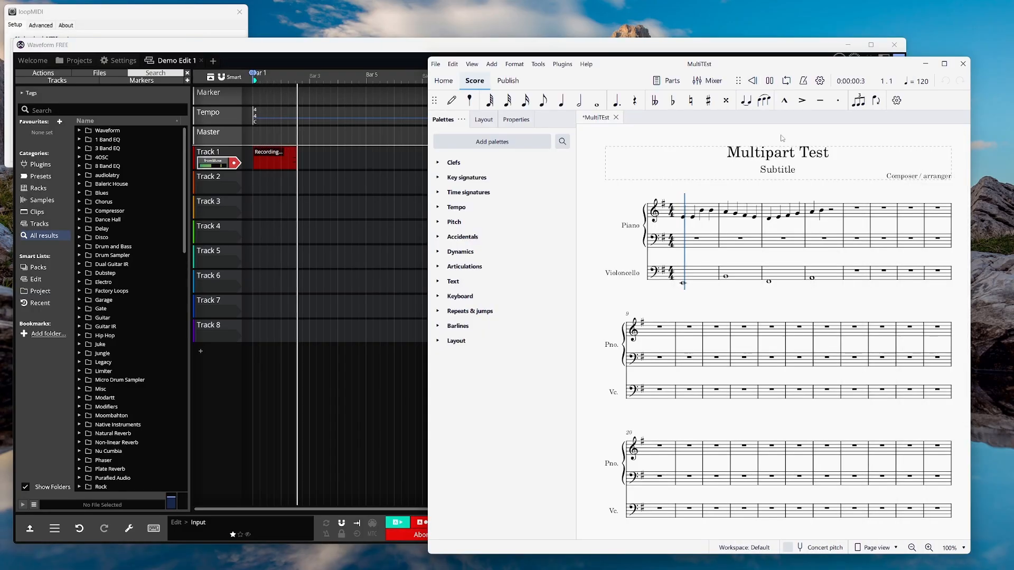
click(771, 81)
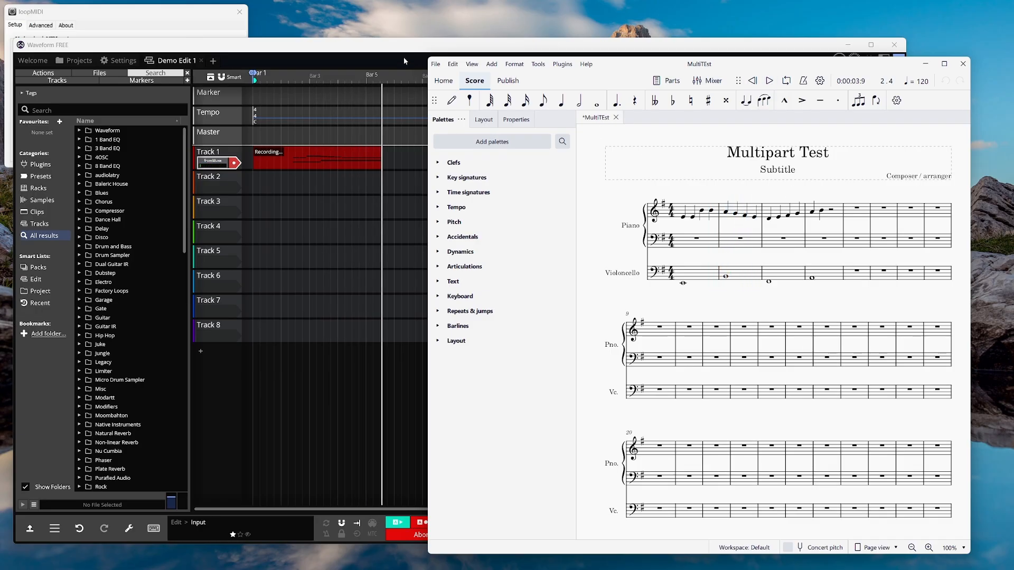
click(420, 216)
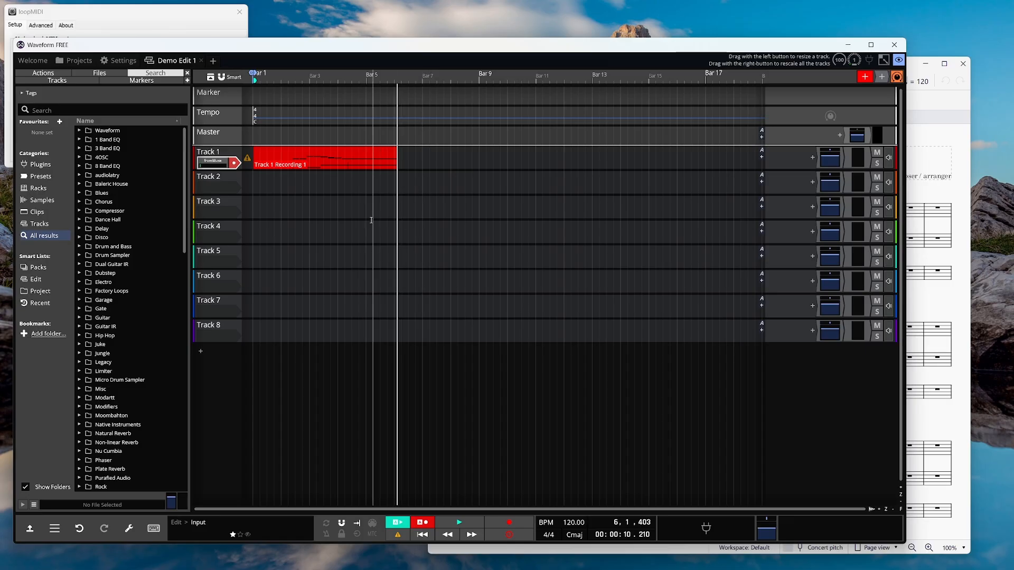
Enlarge Track 1 and delete the recorded test clip.
drag(248, 169, 234, 365)
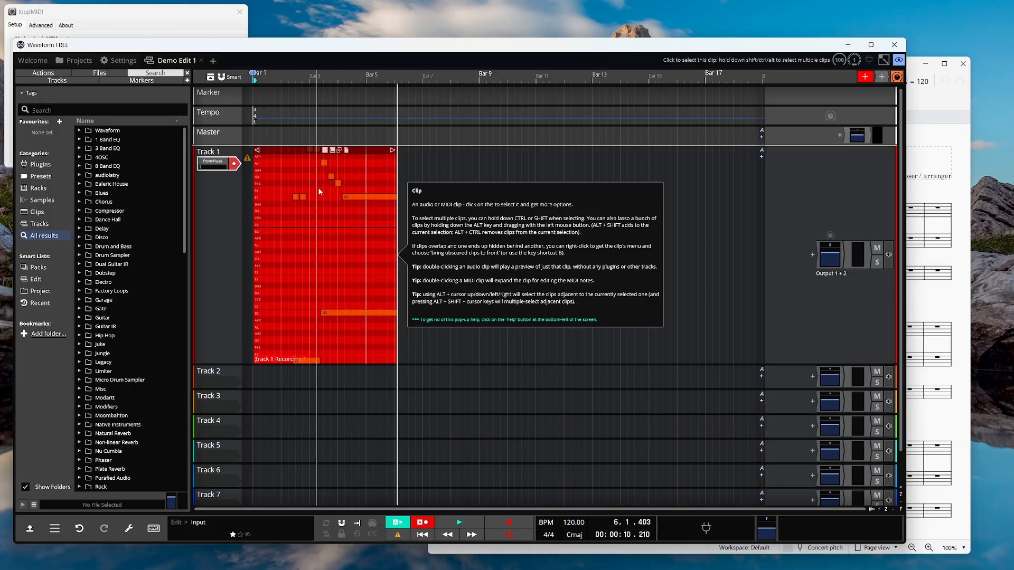
click(361, 152)
key(Delete)
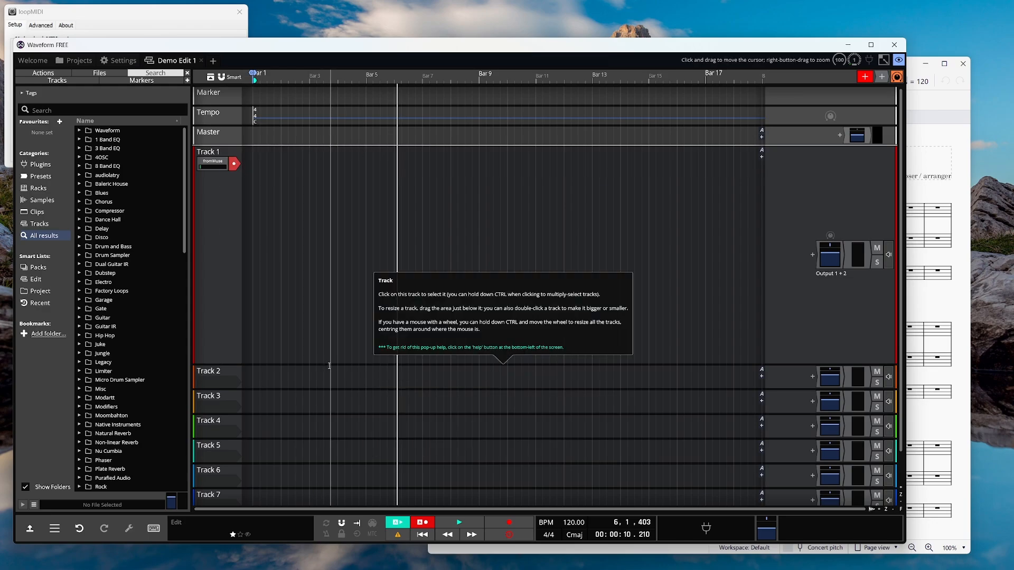
click(119, 60)
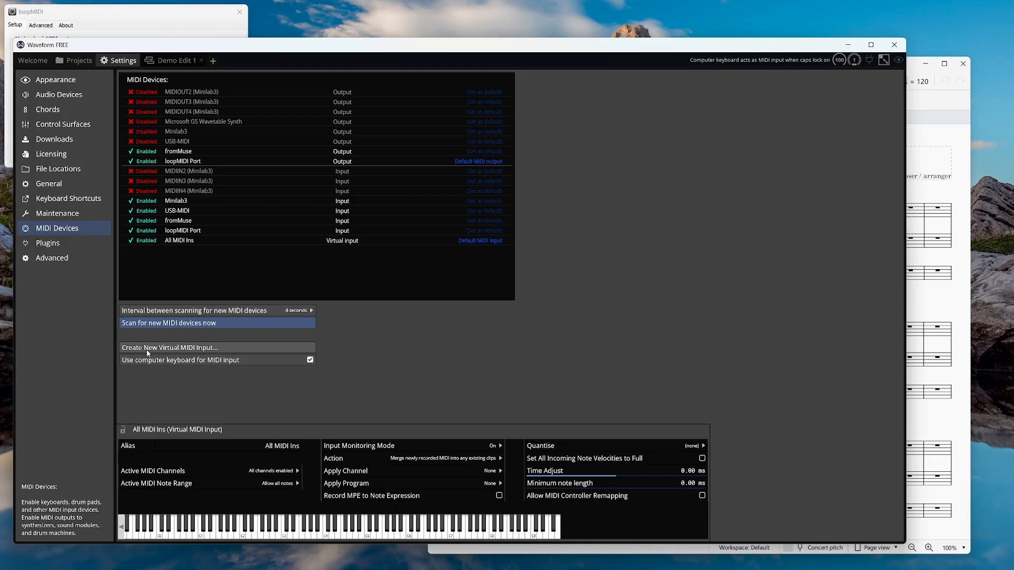
Create two virtual MIDI inputs named musePiano and museCello.
click(177, 348)
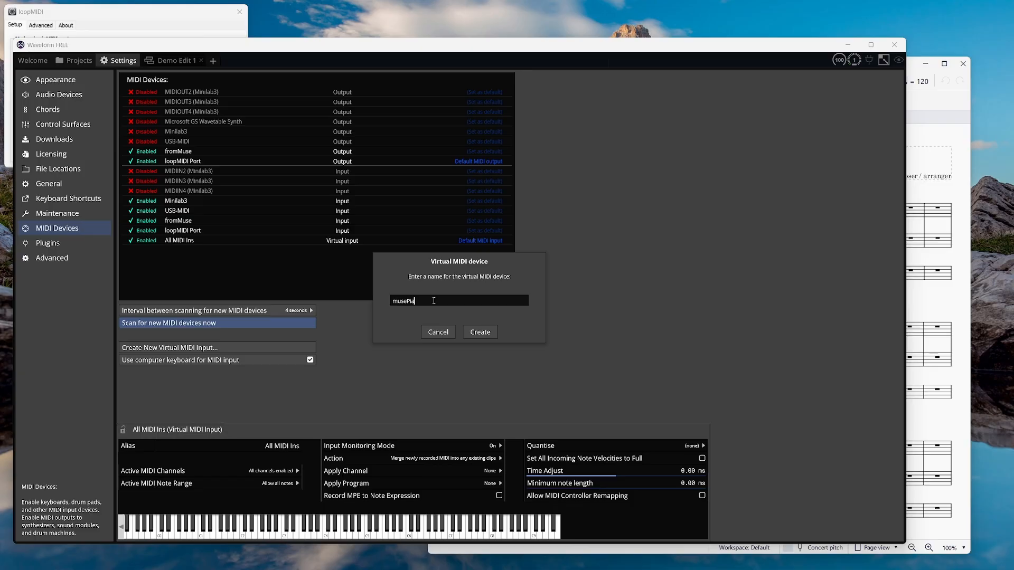
key(Return)
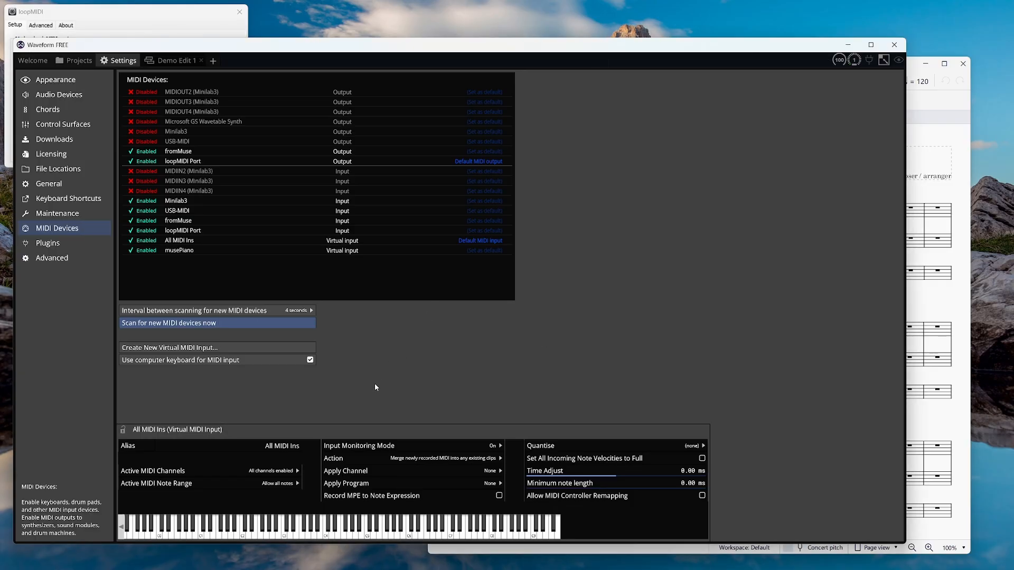
click(180, 251)
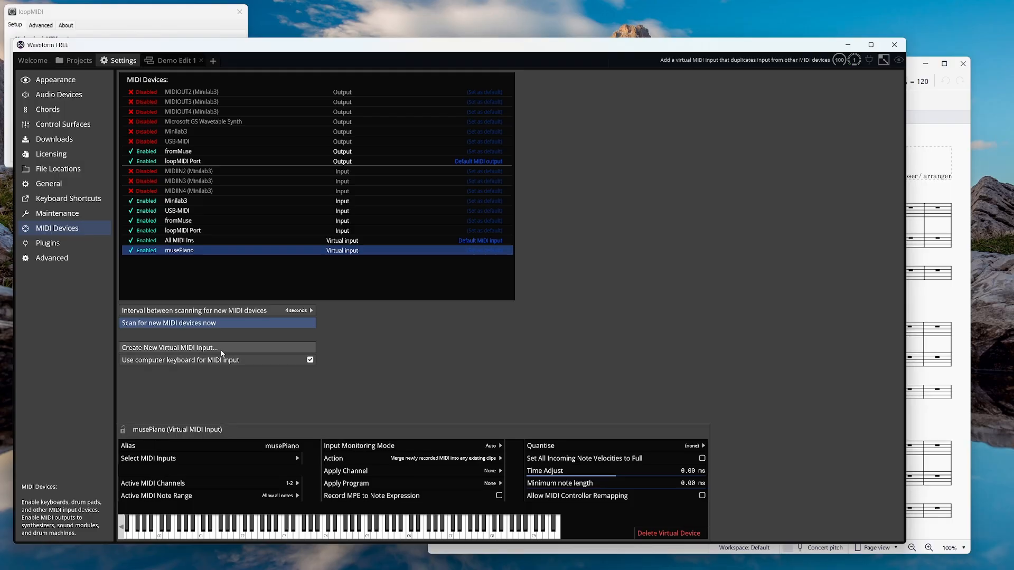
click(309, 347)
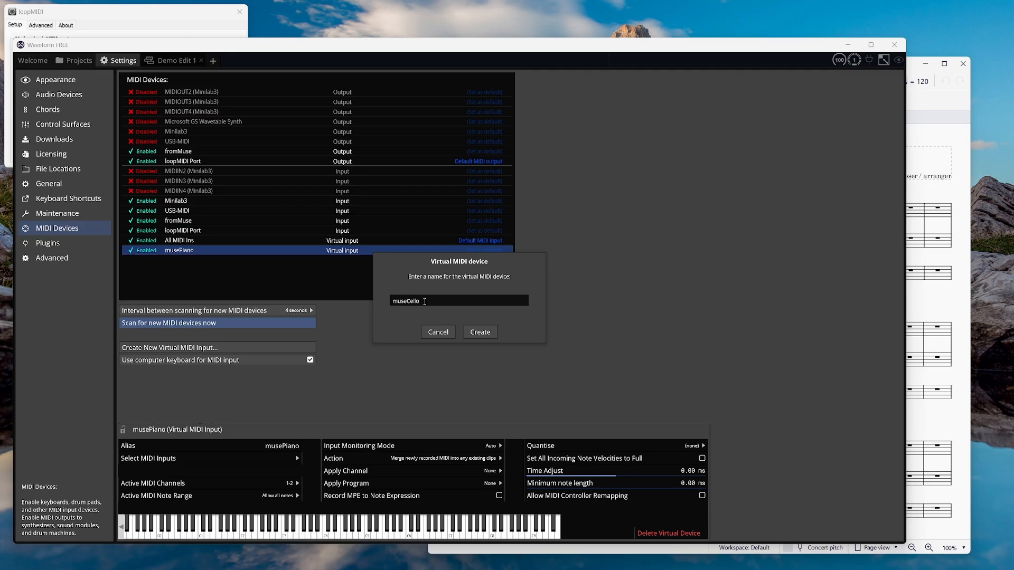
click(494, 334)
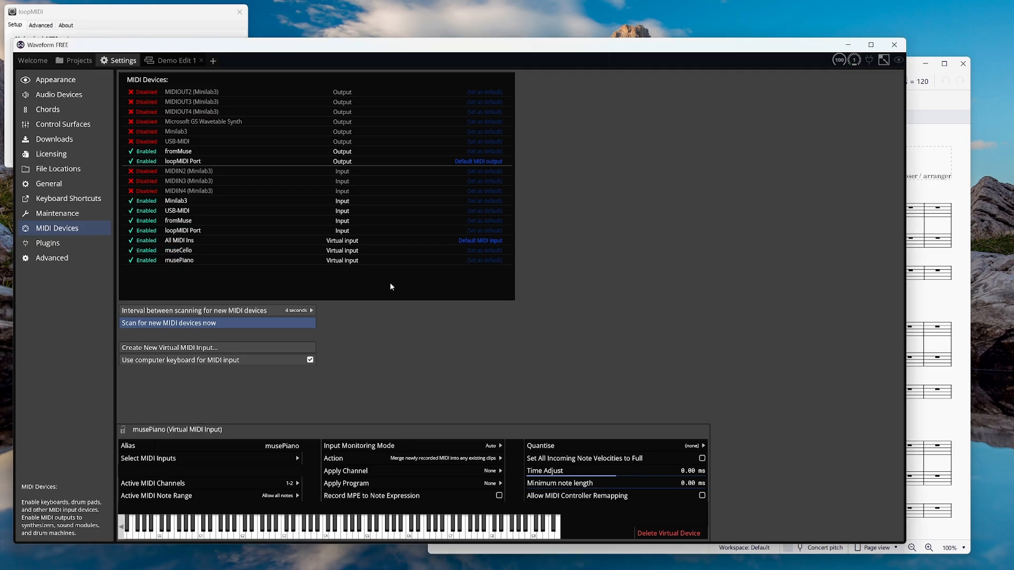
click(190, 252)
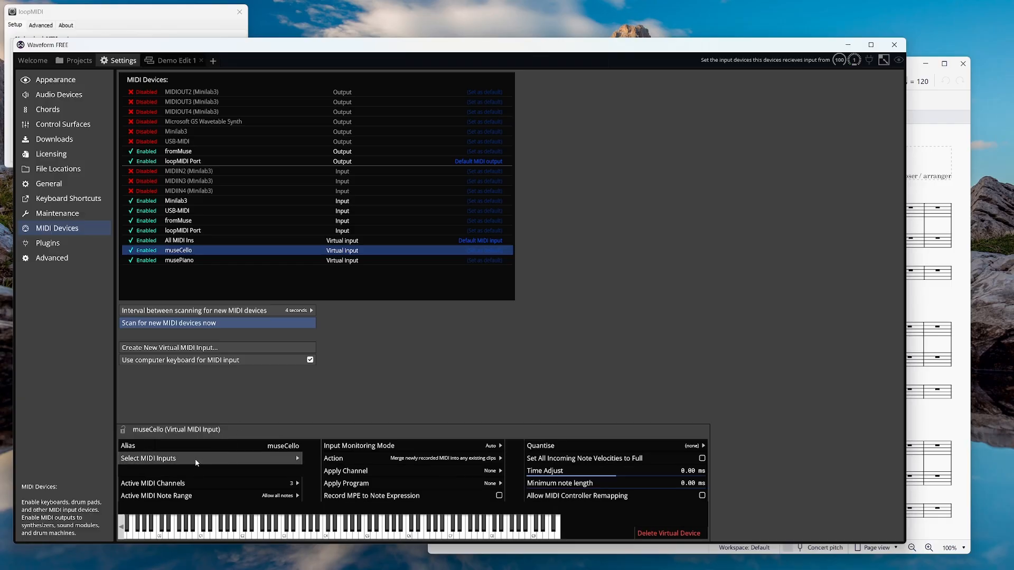
Keep fromMuse as musePiano's source, accepting MIDI channels 1–2 only.
click(211, 260)
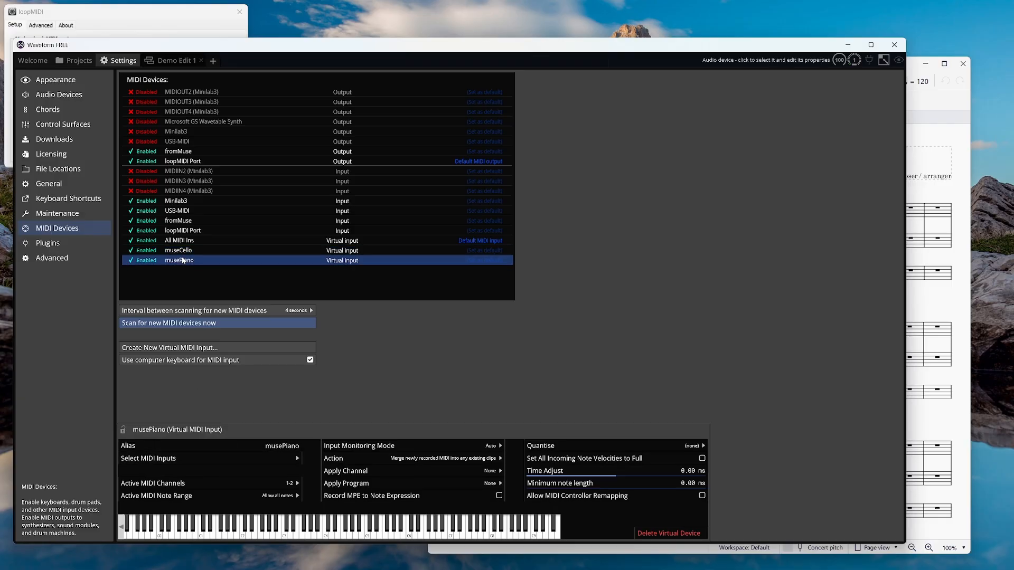
click(177, 467)
click(339, 437)
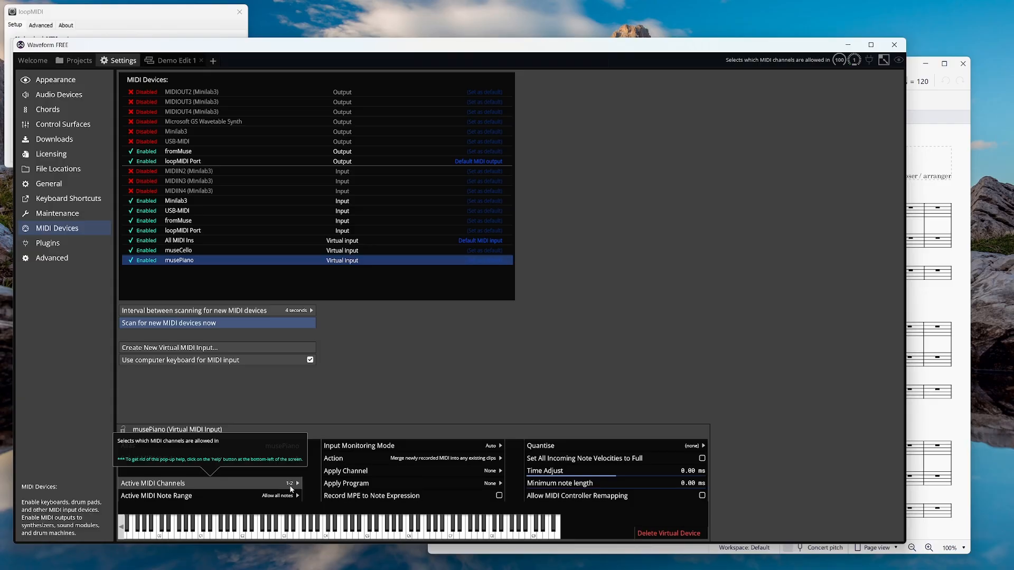
click(296, 485)
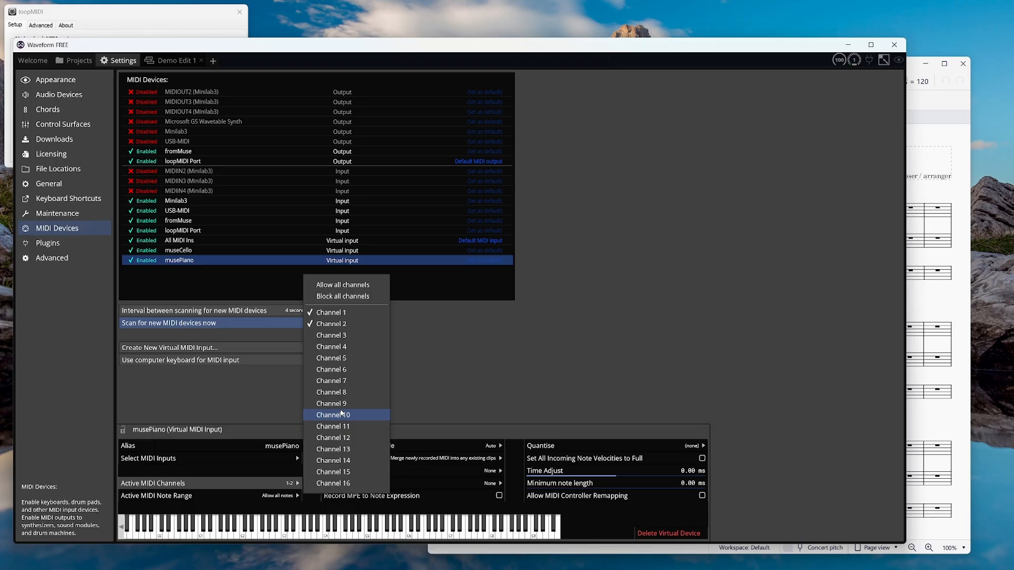
click(258, 393)
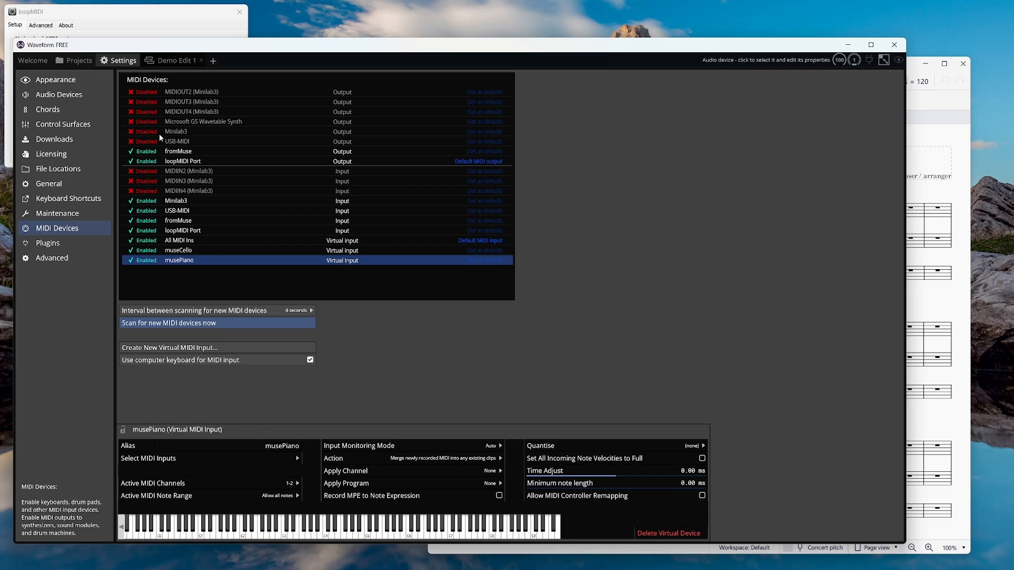
click(171, 60)
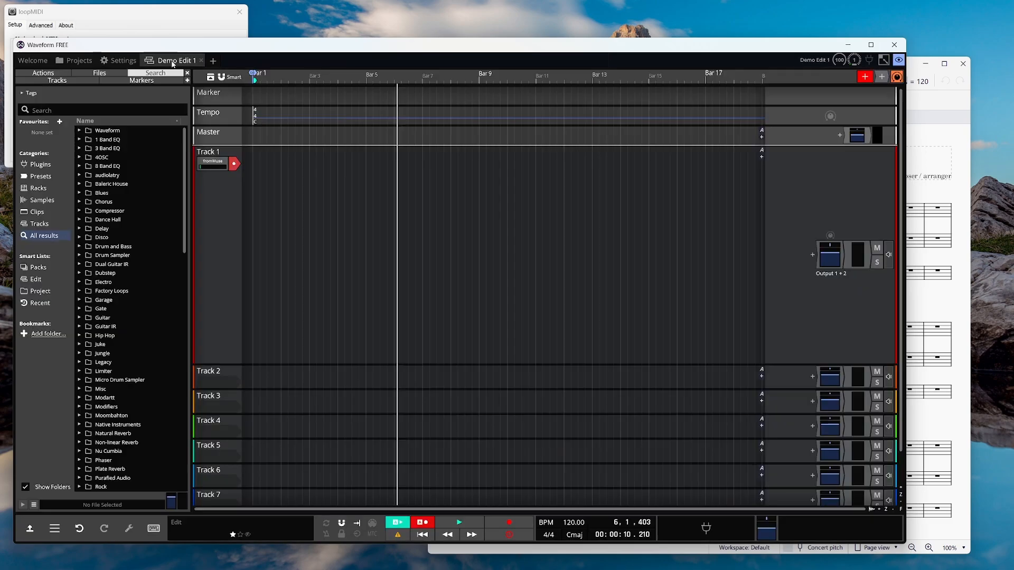
Route musePiano into Track 1 and museCello into Track 2.
click(212, 162)
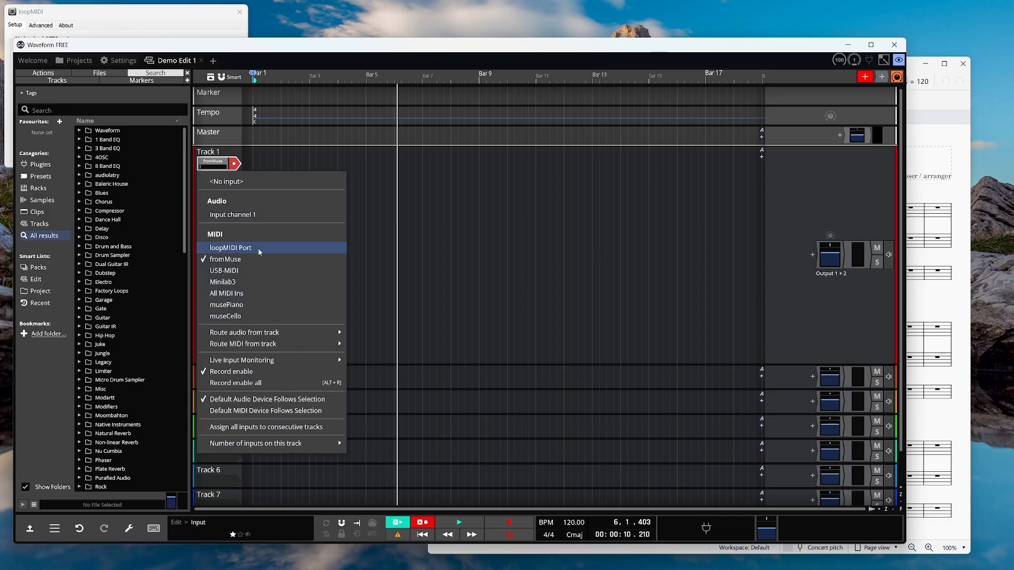
click(246, 306)
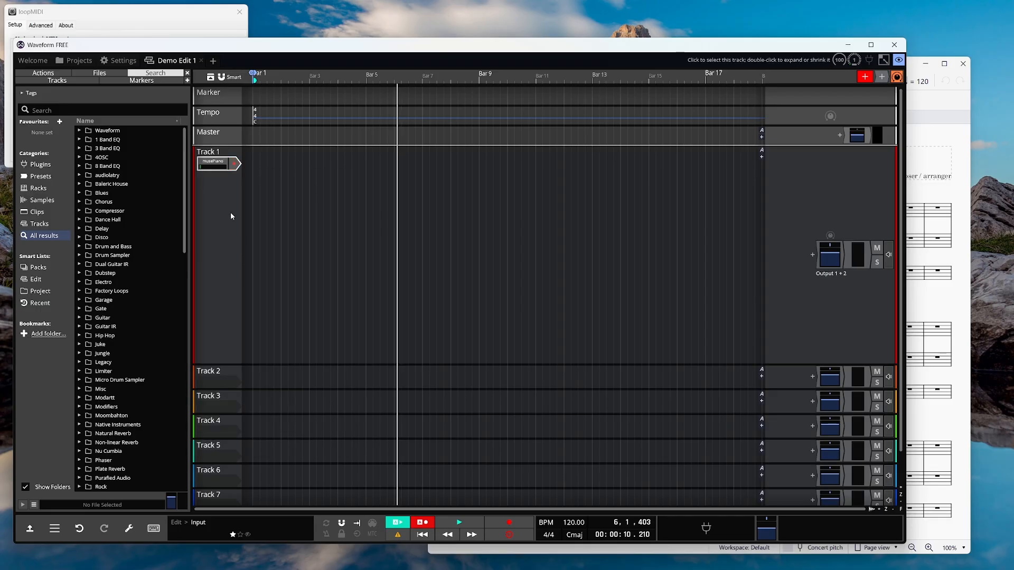
drag(253, 368, 233, 215)
click(233, 215)
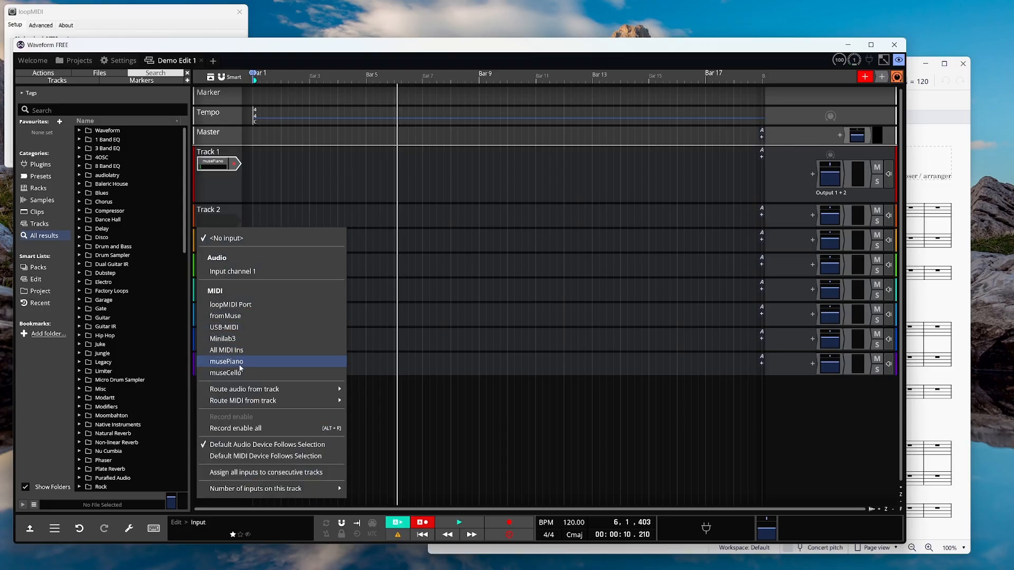
click(238, 373)
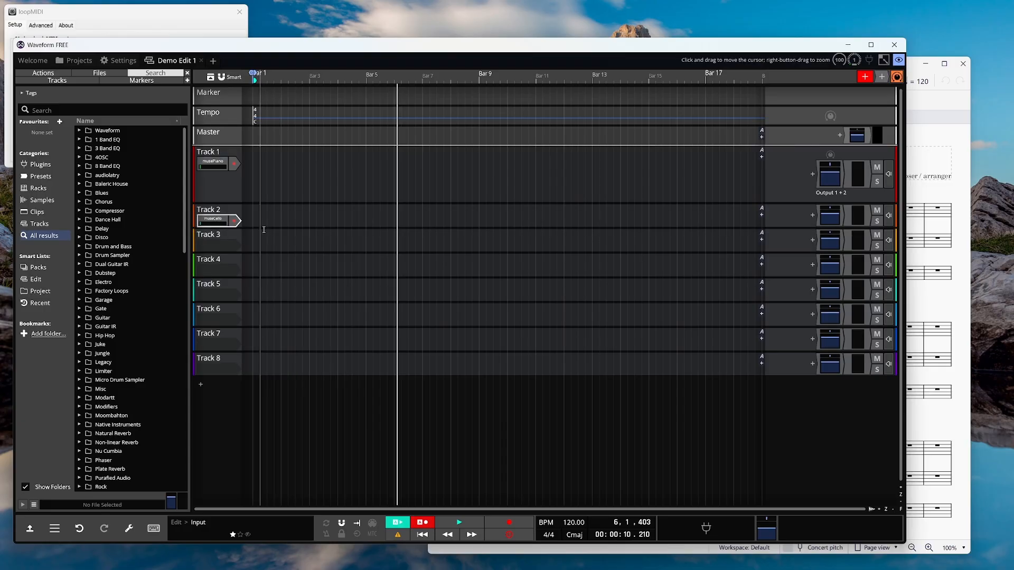
Arm Track 2 and start recording from the beginning of the edit.
drag(264, 228, 257, 309)
click(234, 224)
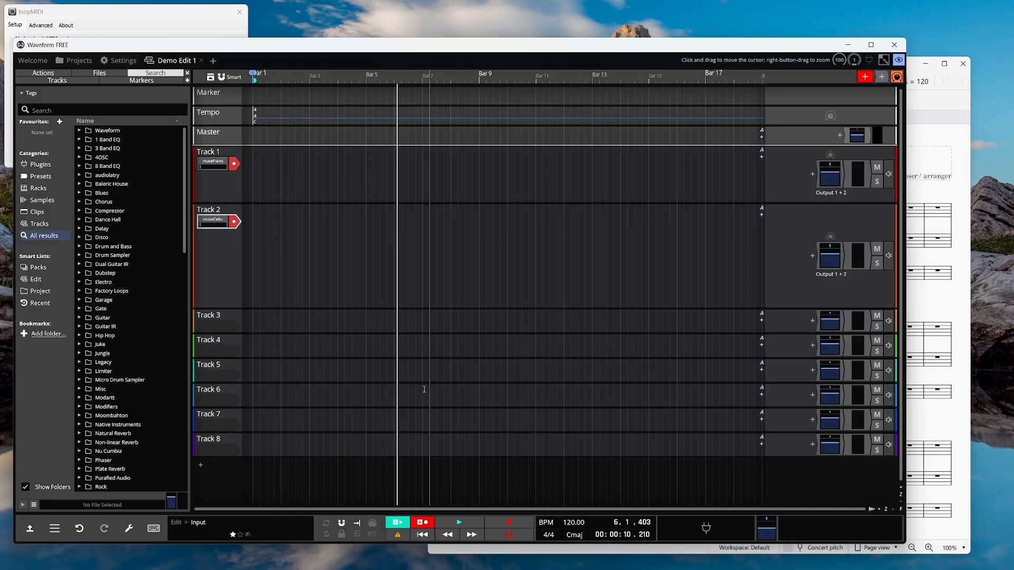
click(423, 535)
click(511, 522)
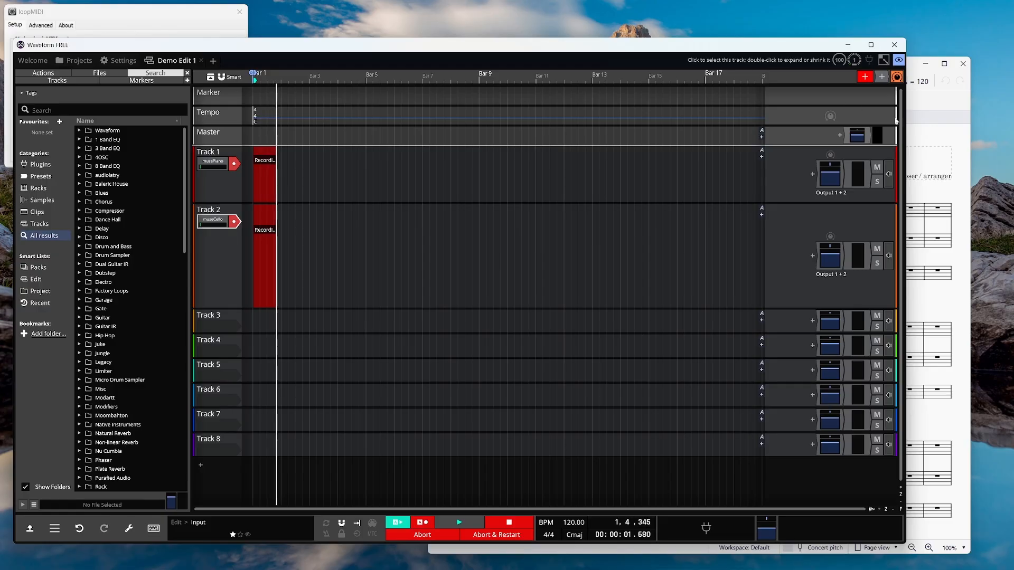
Play the MuseScore score into Waveform, then stop recording to capture 'Track 2 Recording 1'.
click(944, 136)
click(770, 82)
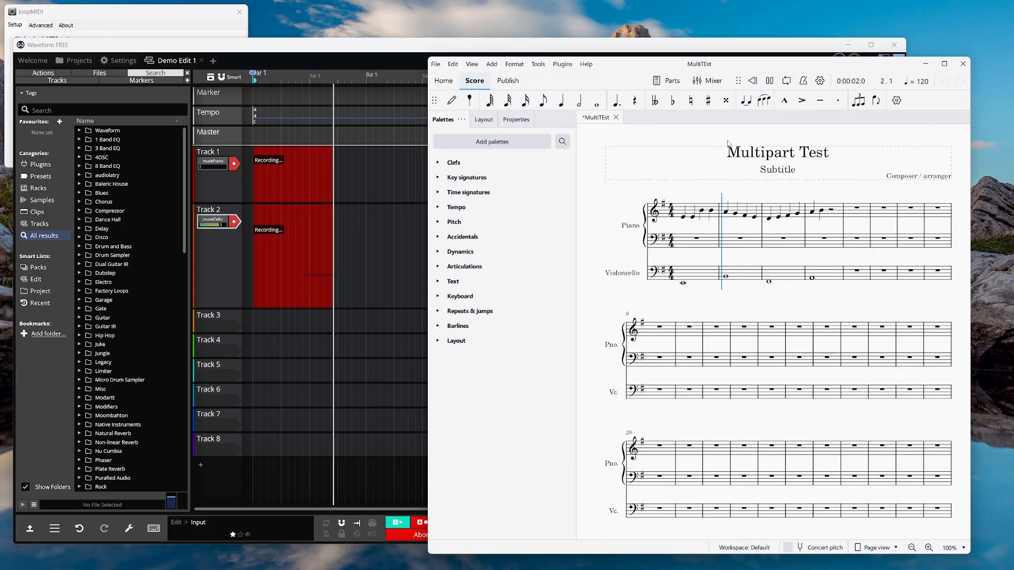
click(770, 80)
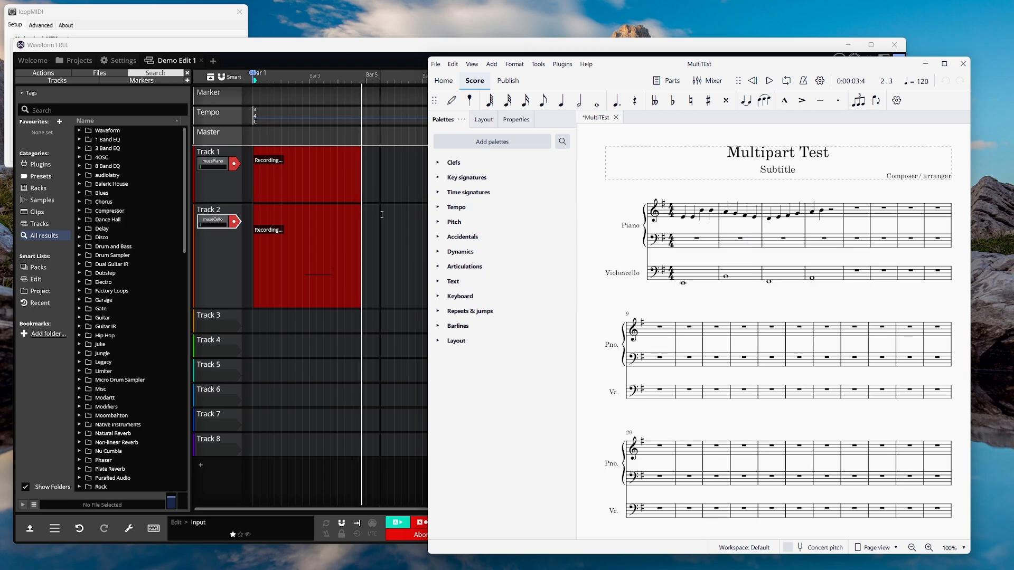
click(398, 56)
click(475, 524)
scroll(348, 261, down, 5)
scroll(348, 260, up, 5)
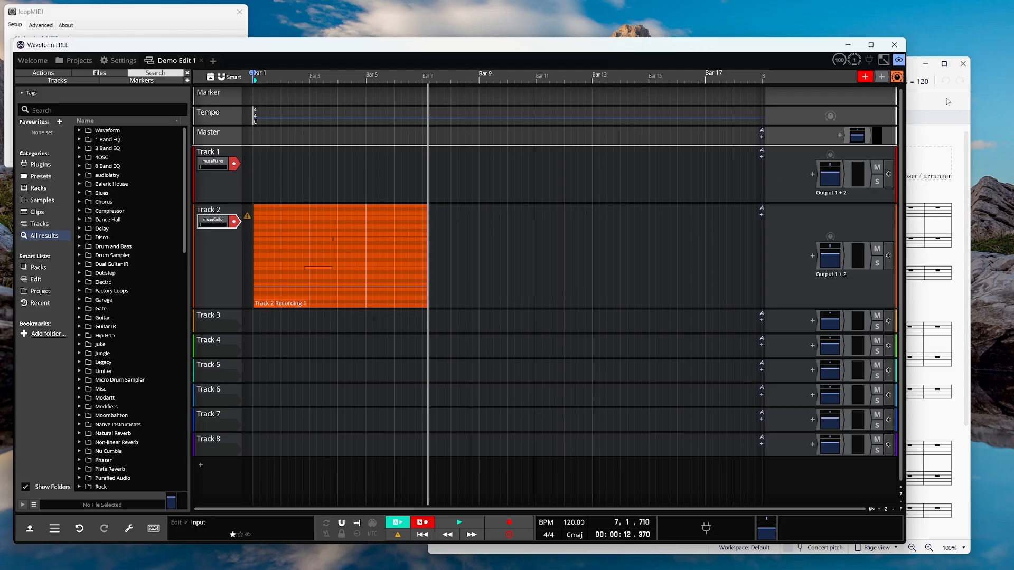
click(930, 104)
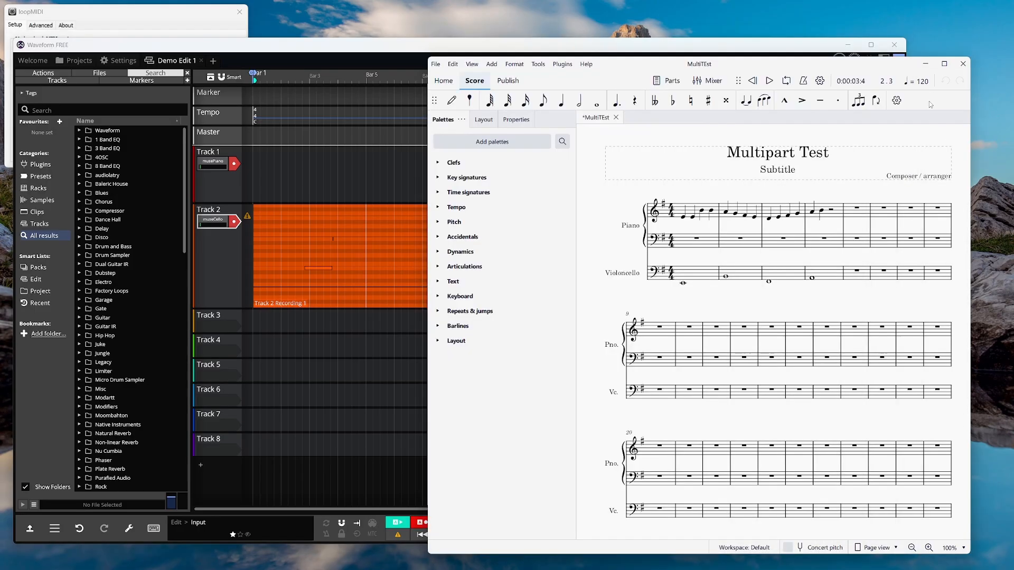
Open MuseScore's mixer, then bring the Waveform edit back in front.
click(704, 83)
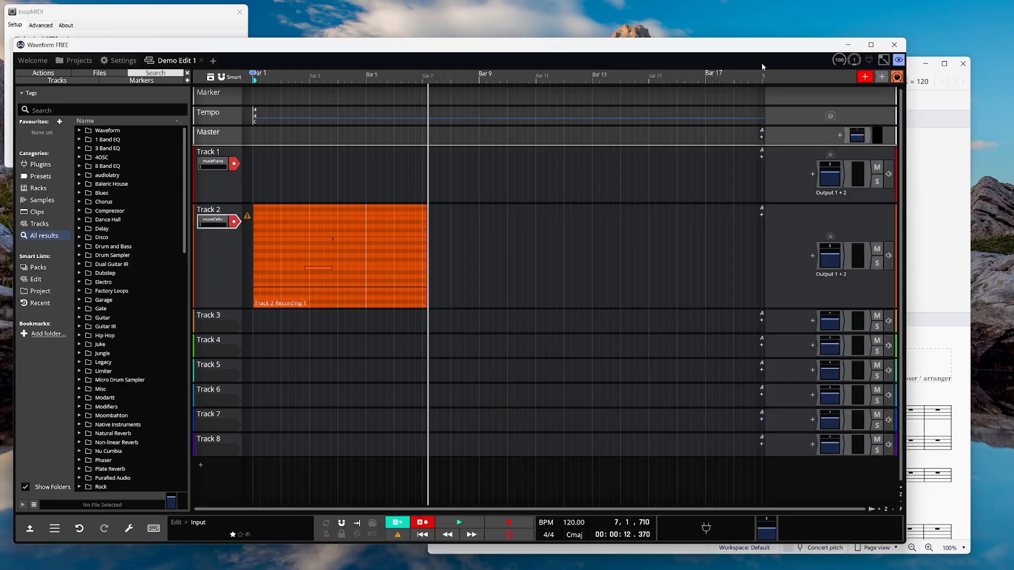
click(821, 53)
Add Kontakt 7 to Track 2 and load the Intimate Legato - Cello instrument.
click(812, 256)
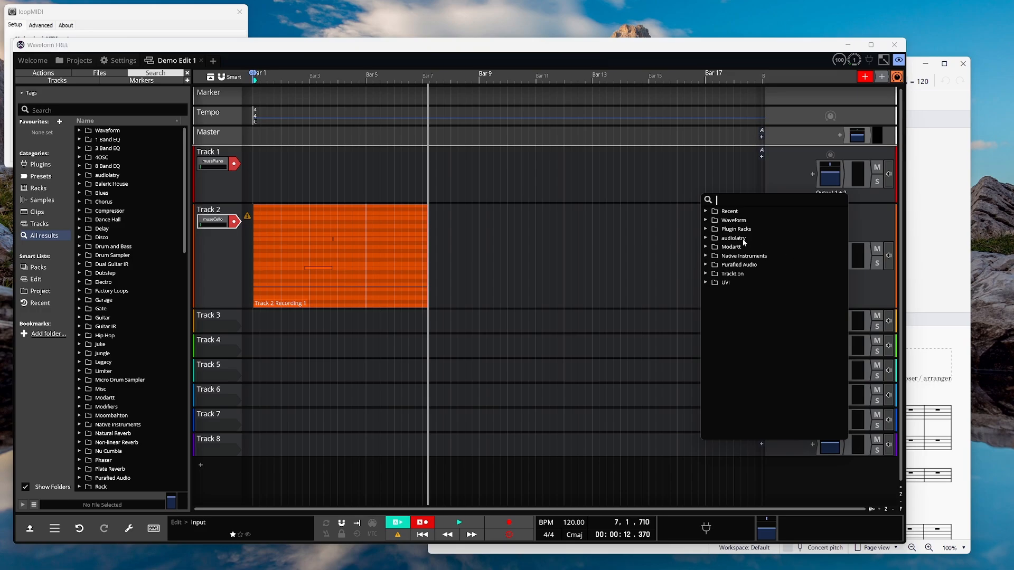
click(741, 266)
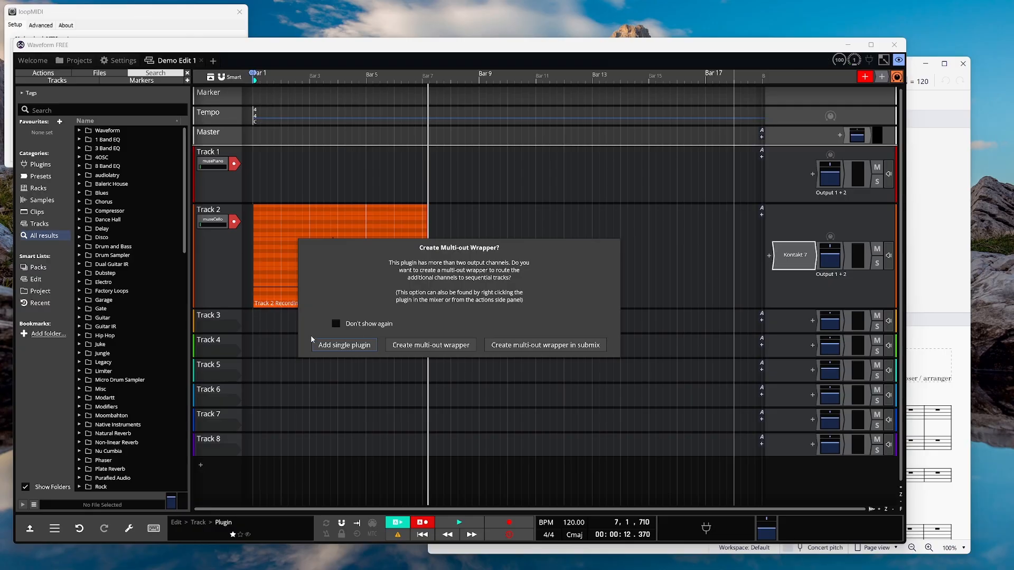
click(322, 345)
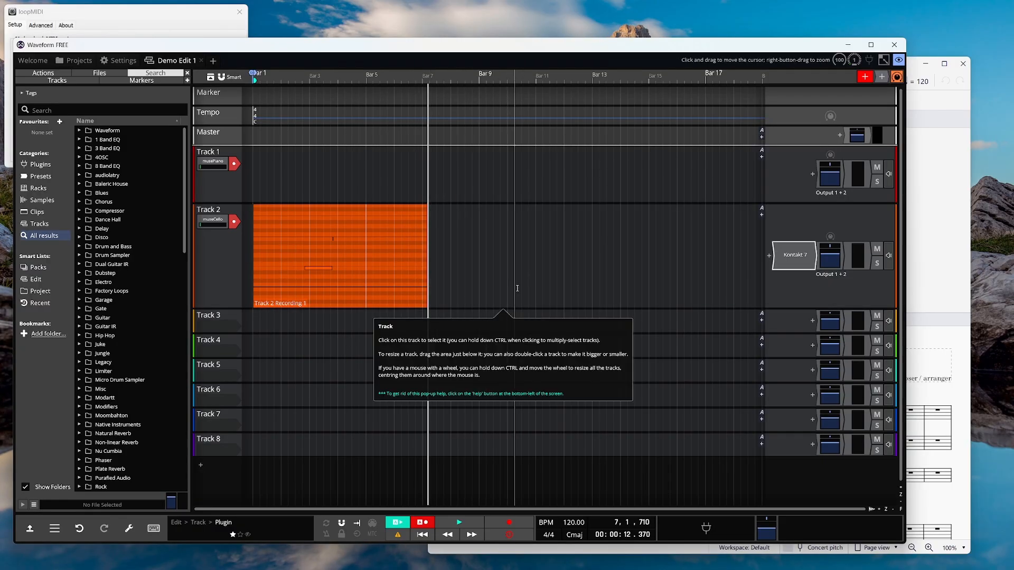
double_click(790, 255)
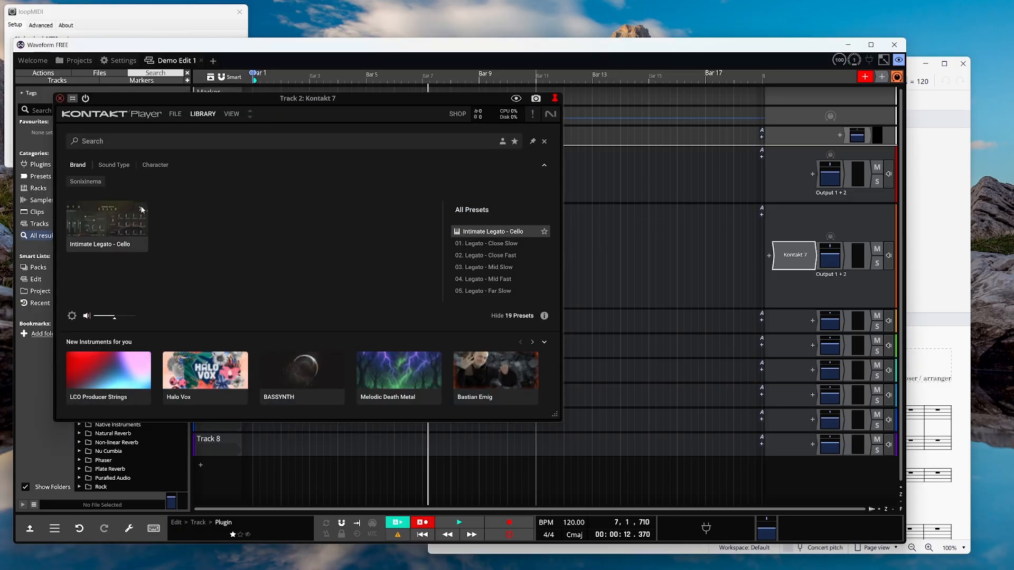
click(141, 210)
double_click(106, 226)
drag(284, 99, 231, 310)
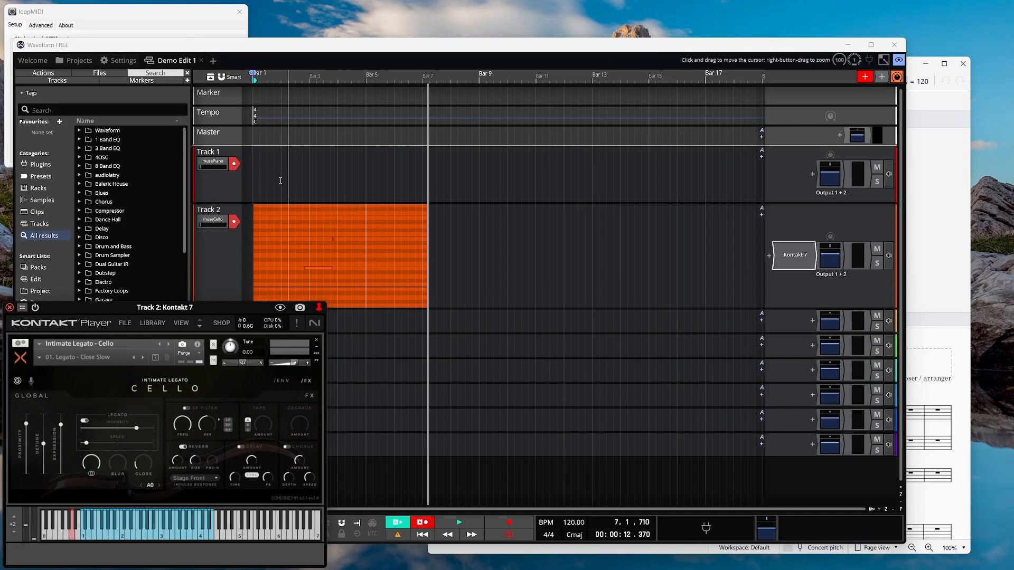
Add UVIWorkstation to Track 1 and load the Modern D v1.1 piano preset.
click(813, 175)
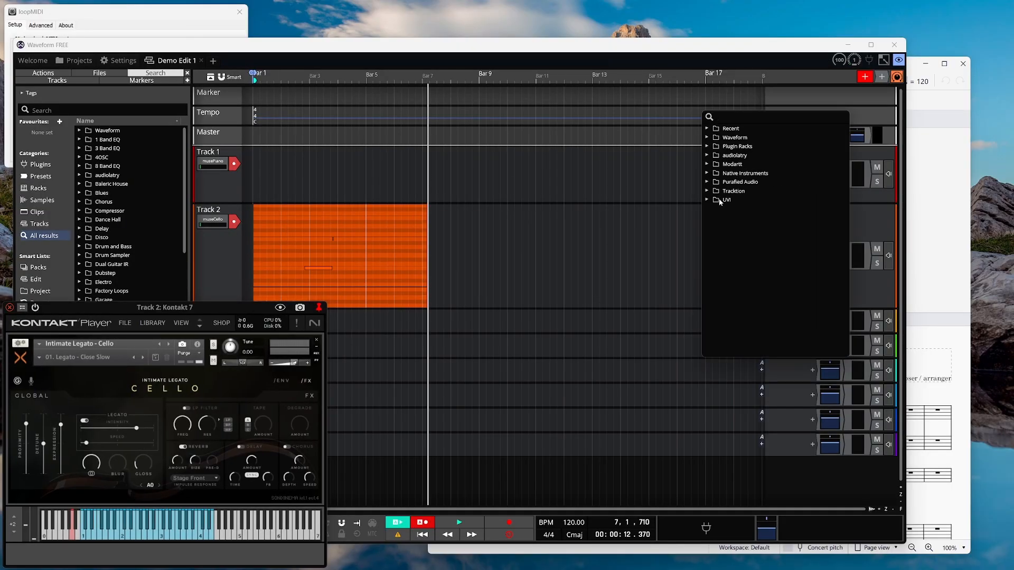
double_click(736, 208)
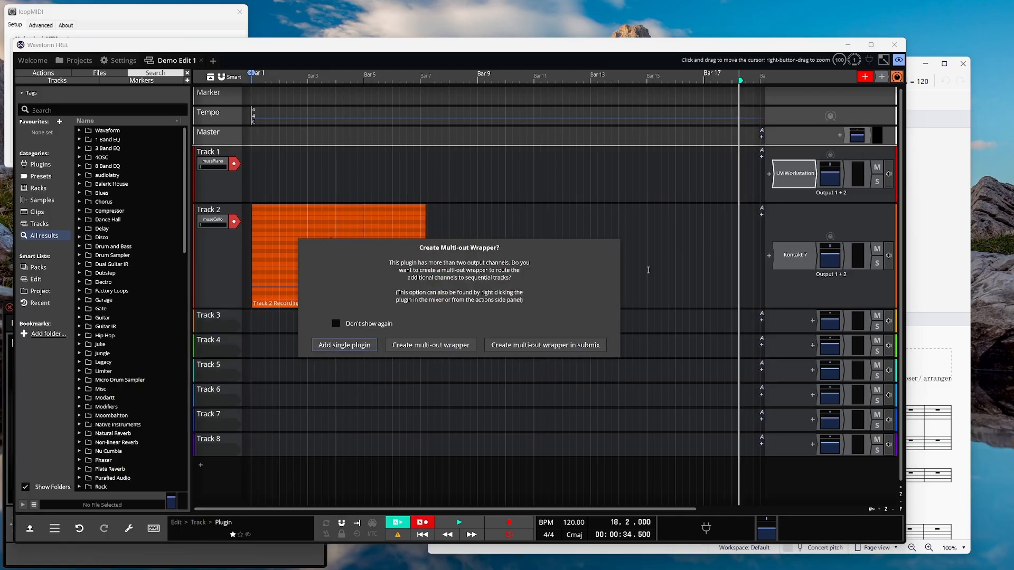
click(369, 346)
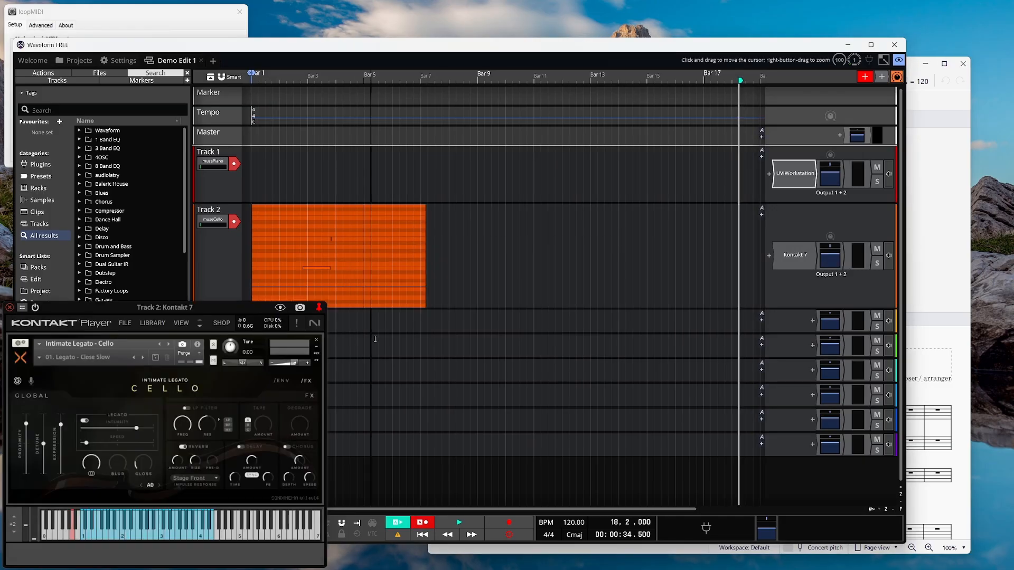
double_click(792, 176)
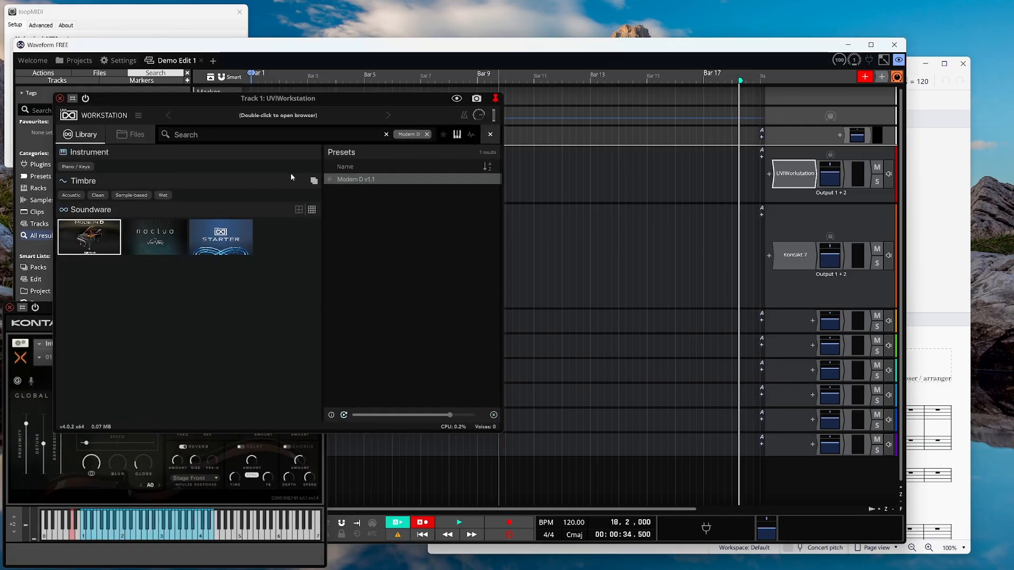
double_click(377, 180)
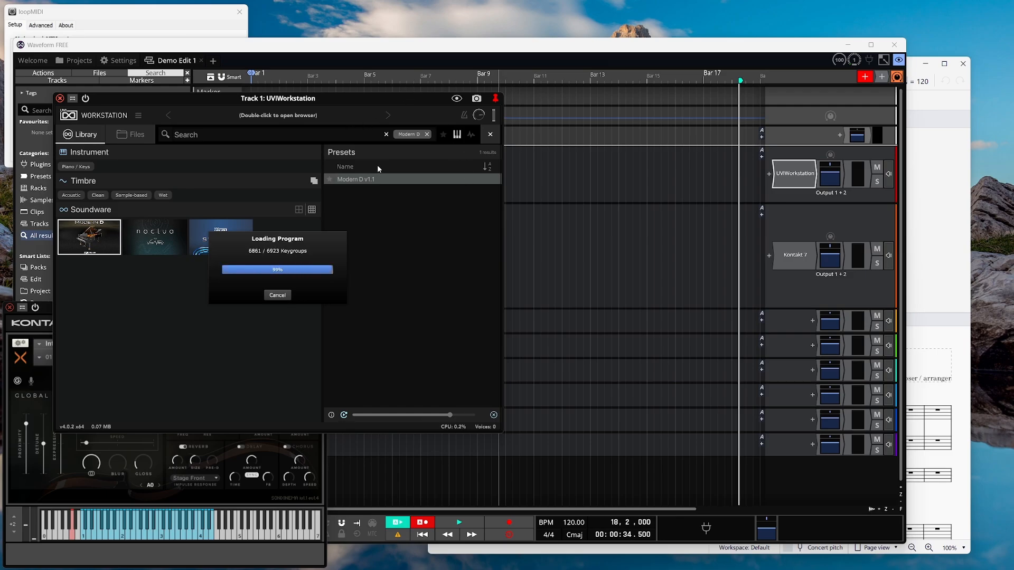
drag(363, 106, 39, 170)
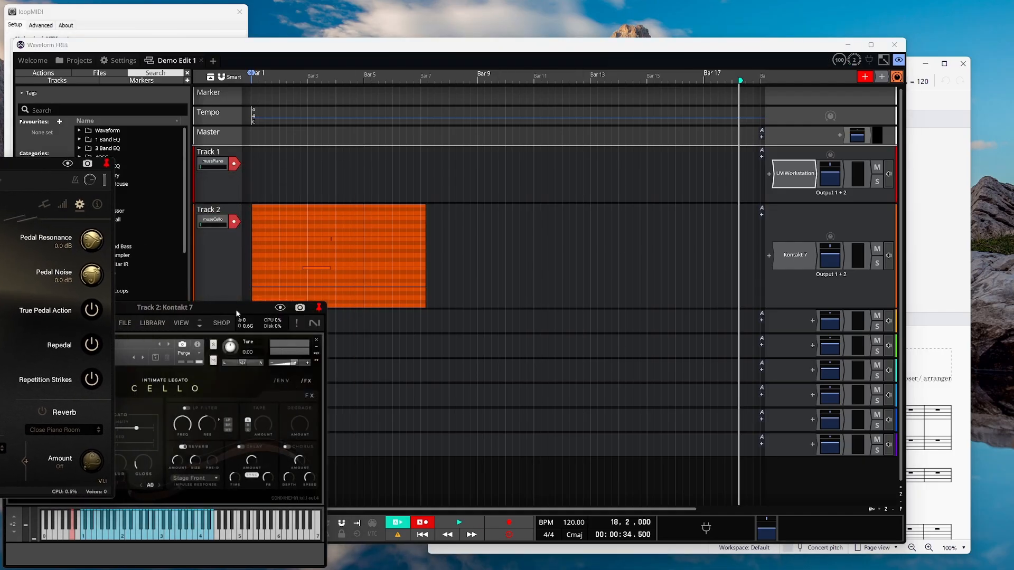
drag(233, 309, 116, 433)
Delete the old Track 2 clip and start recording from the beginning.
double_click(378, 209)
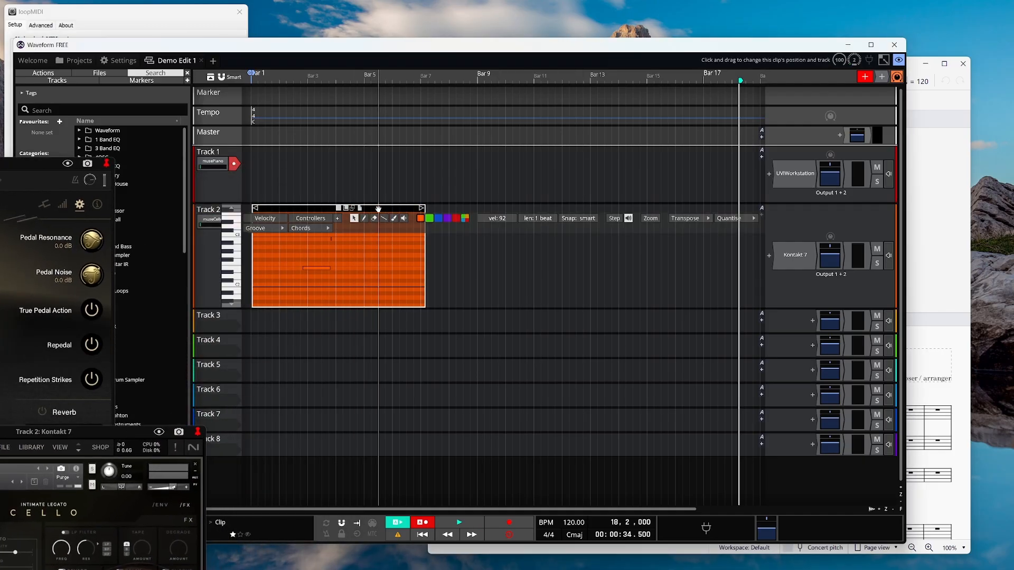
key(Delete)
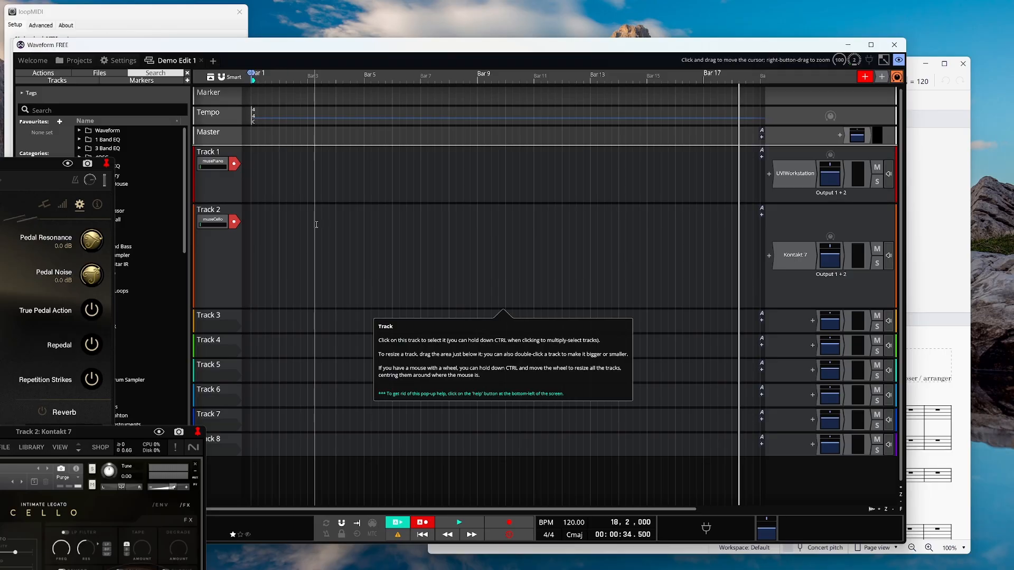
click(424, 536)
click(510, 523)
Play the MuseScore score into the recording with the mixer hidden, then stop it.
key(alt+Tab)
click(770, 81)
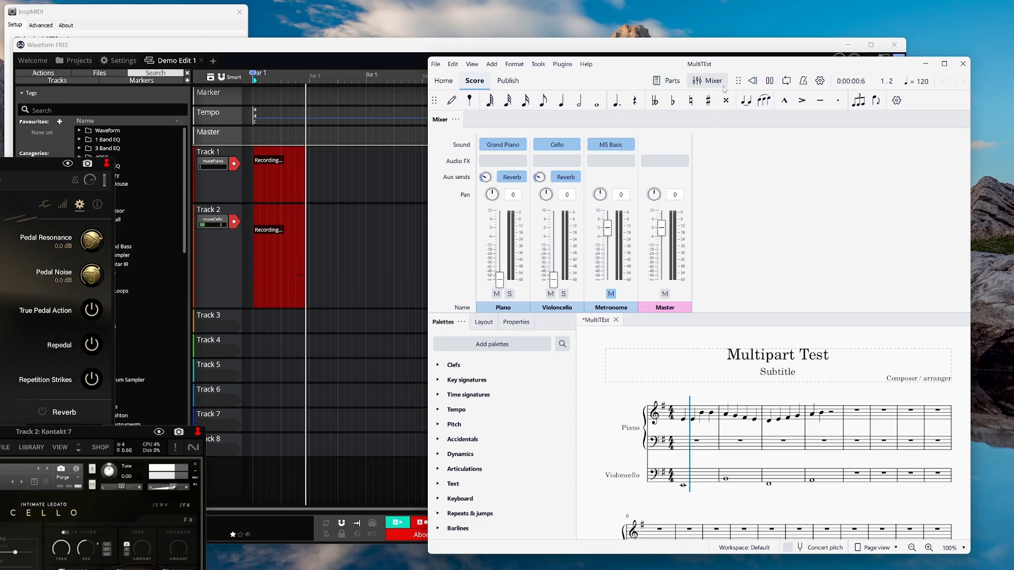
click(710, 80)
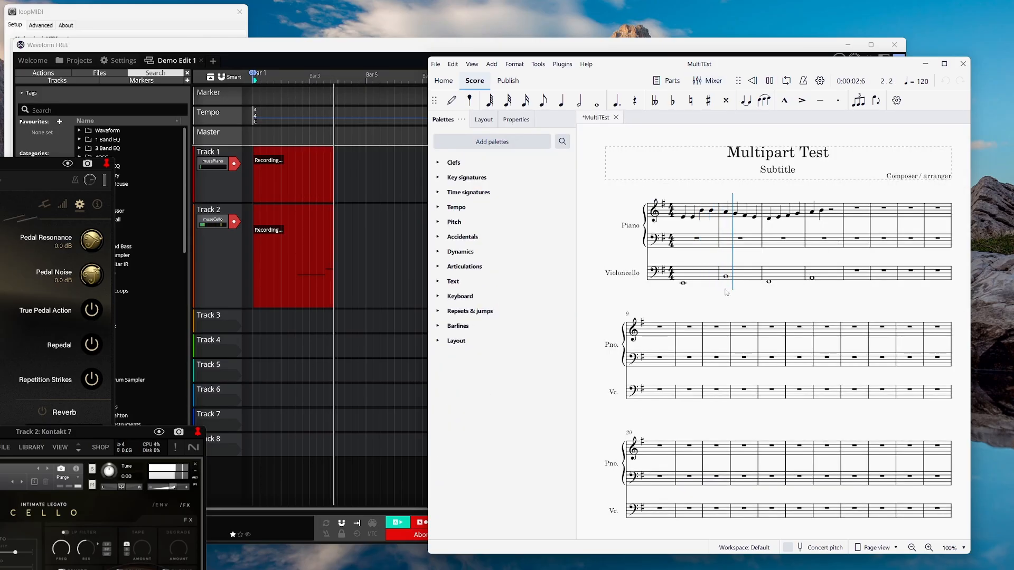
click(769, 81)
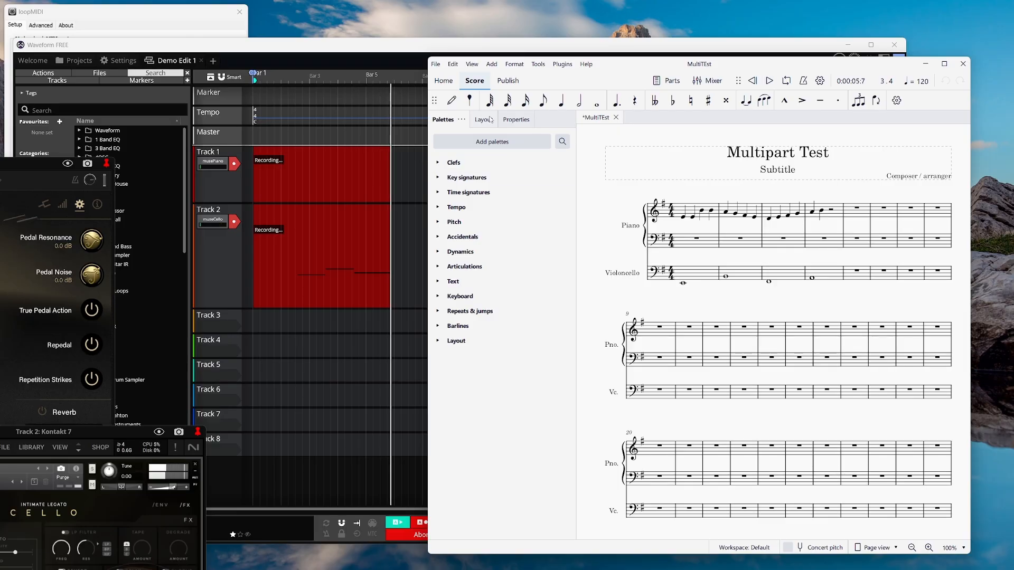
click(423, 46)
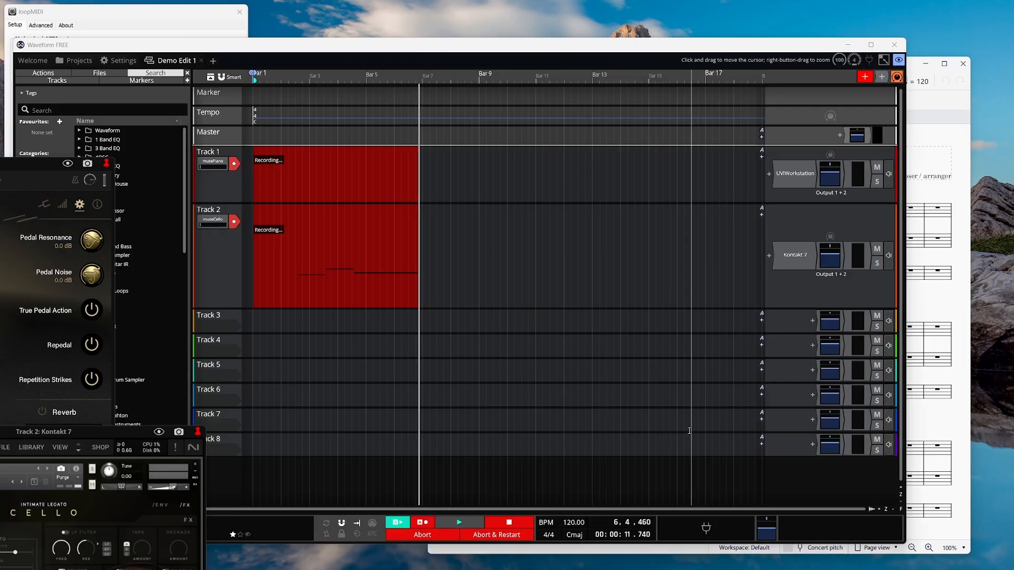
Stop the recording and delete the new Track 2 Recording 1 cello clip.
key(space)
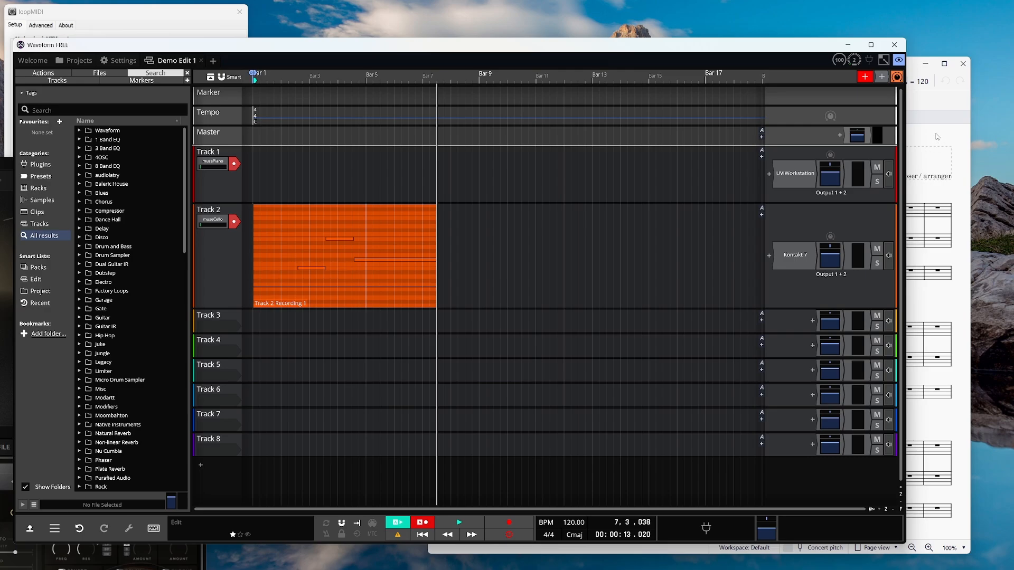
mouse_move(289, 217)
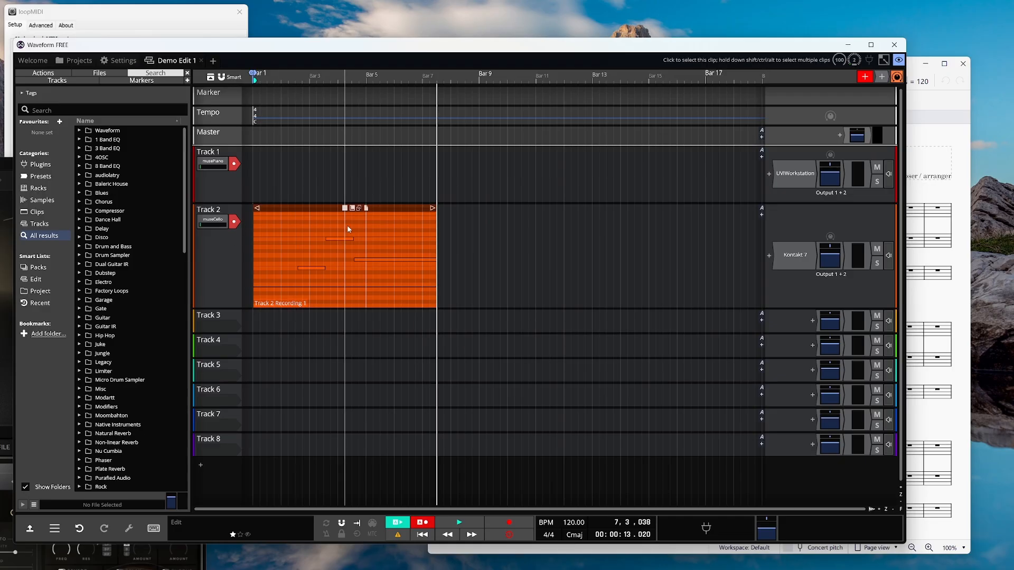
mouse_move(796, 264)
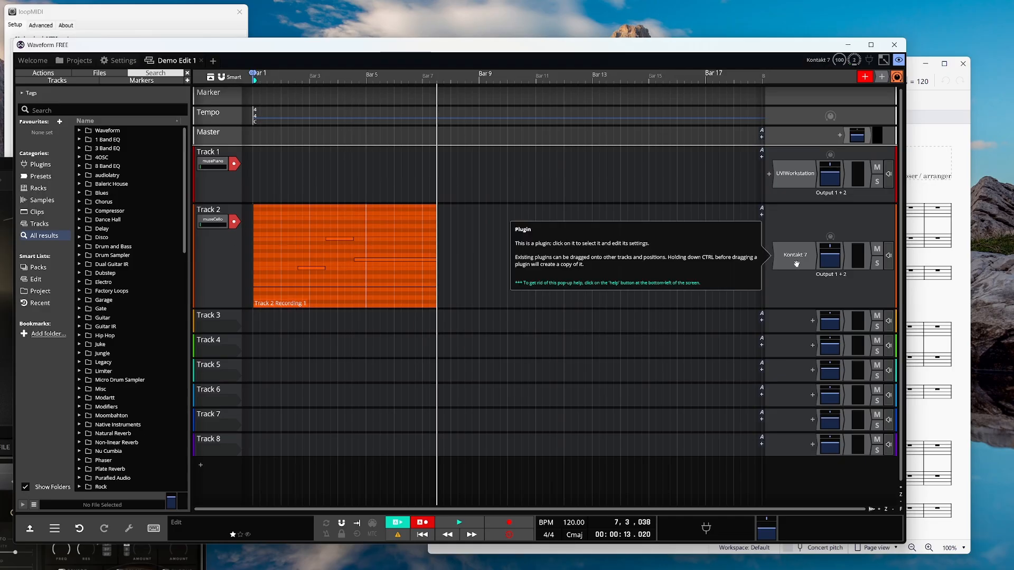
mouse_move(219, 164)
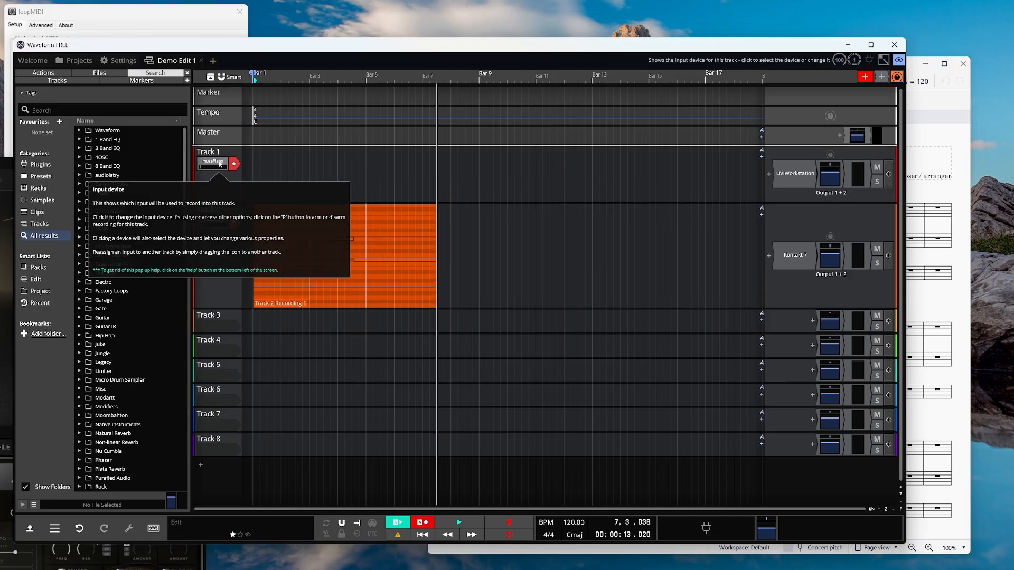
click(307, 208)
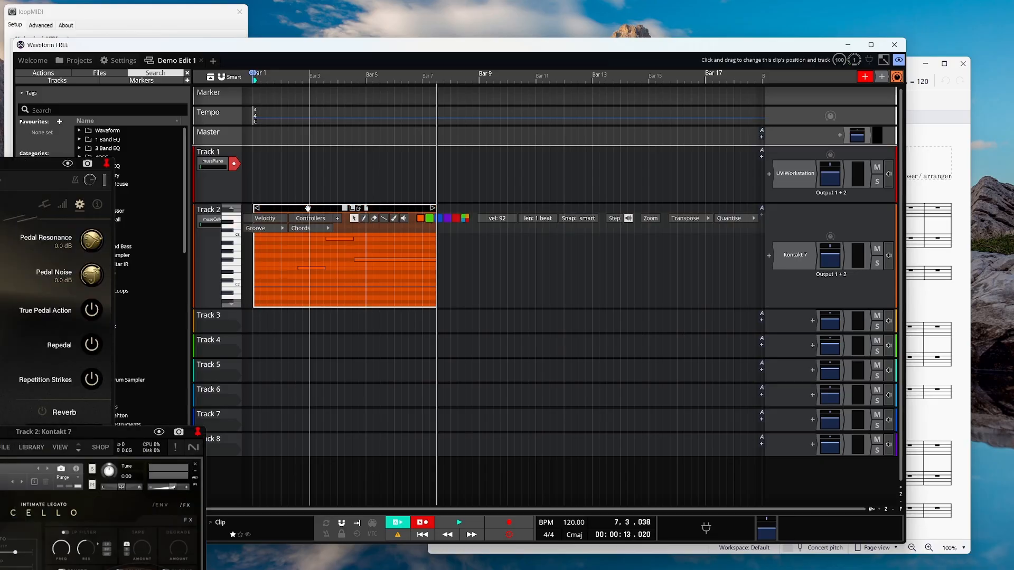
key(Delete)
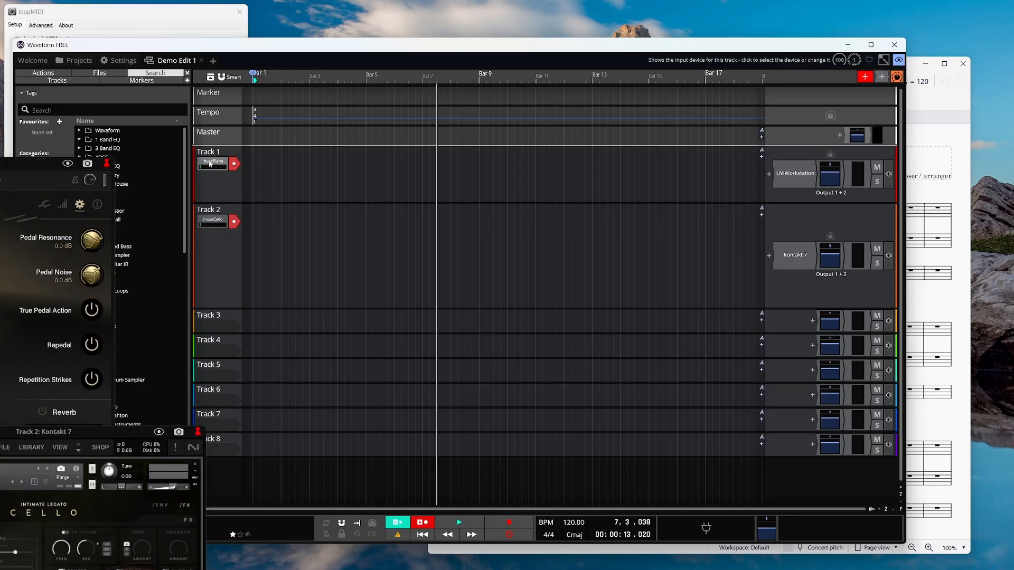
Set musePiano's active MIDI channels to all channels except channel 3.
click(124, 61)
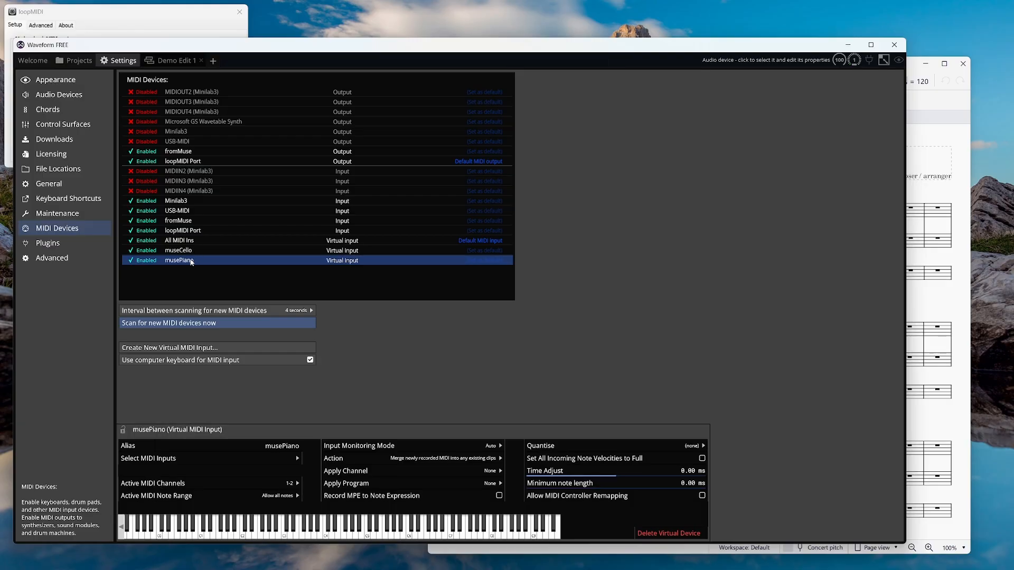
click(294, 484)
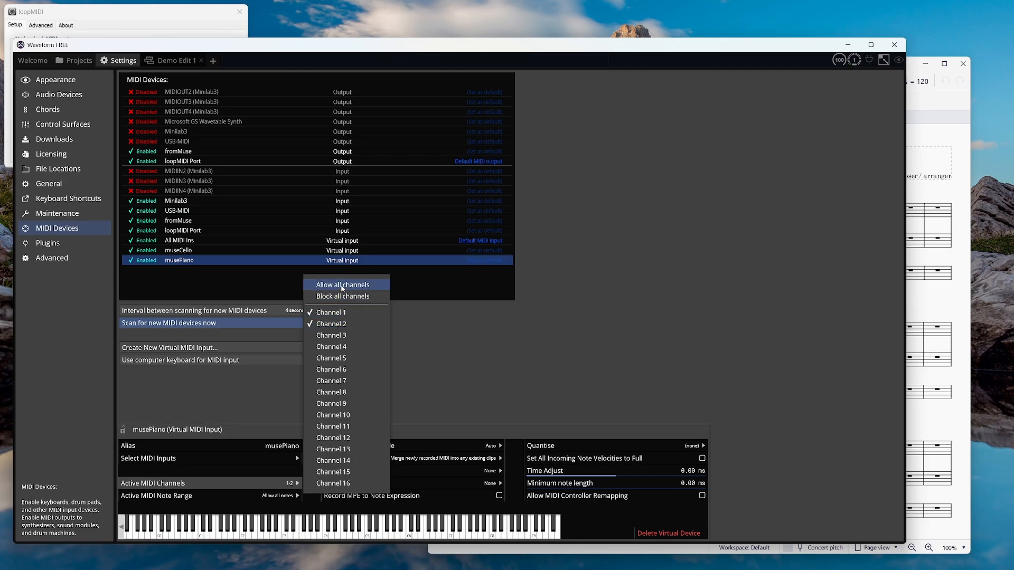
click(344, 285)
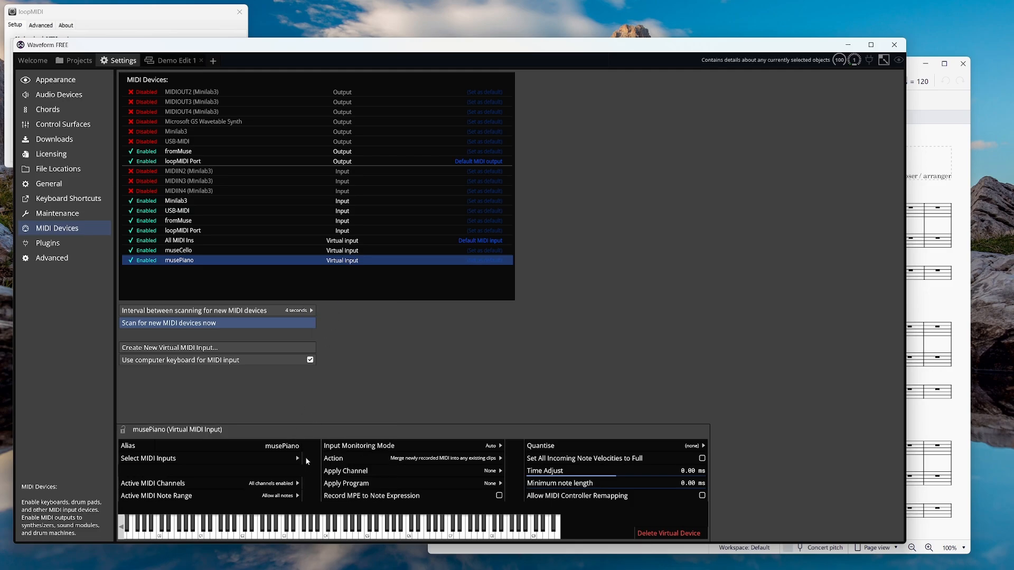
click(299, 496)
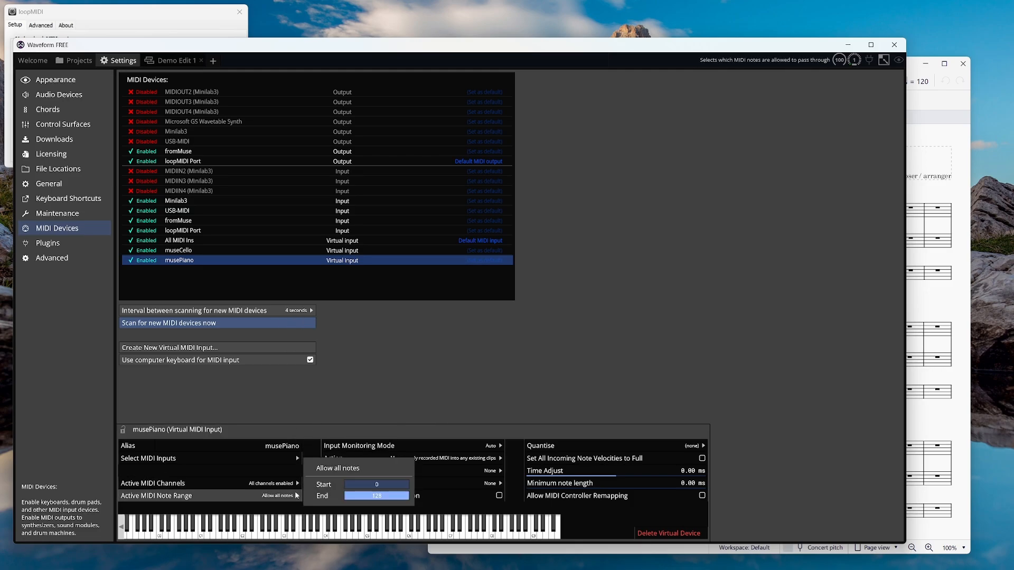
click(298, 484)
click(336, 335)
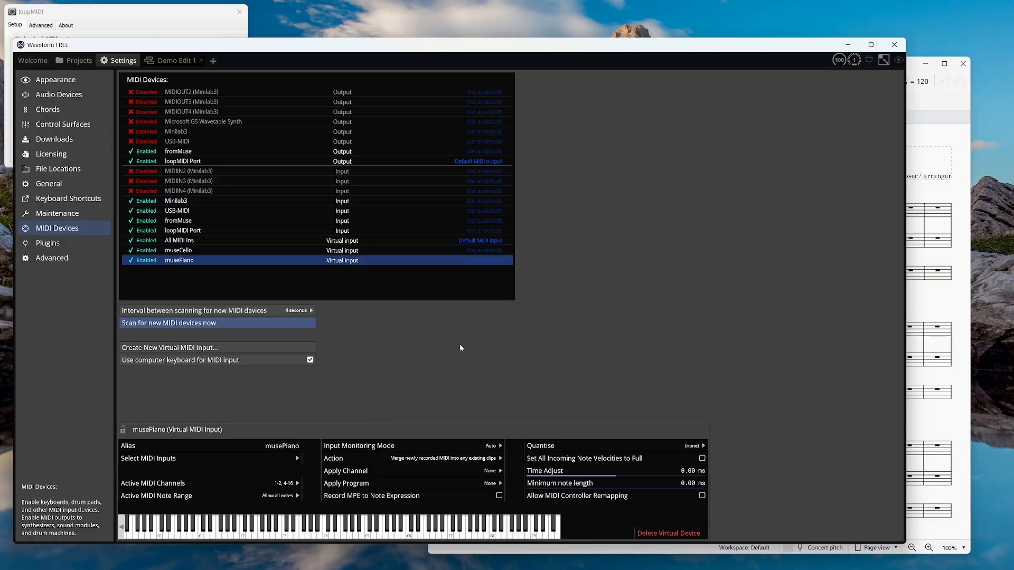
Check the museCello input's settings, then return to the Demo Edit 1 arrangement.
click(185, 252)
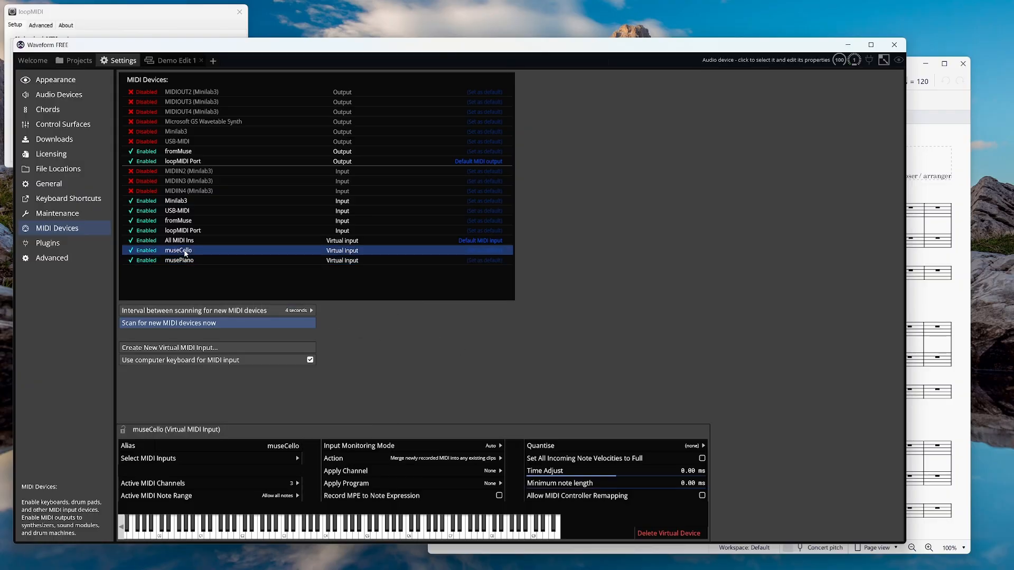
click(170, 61)
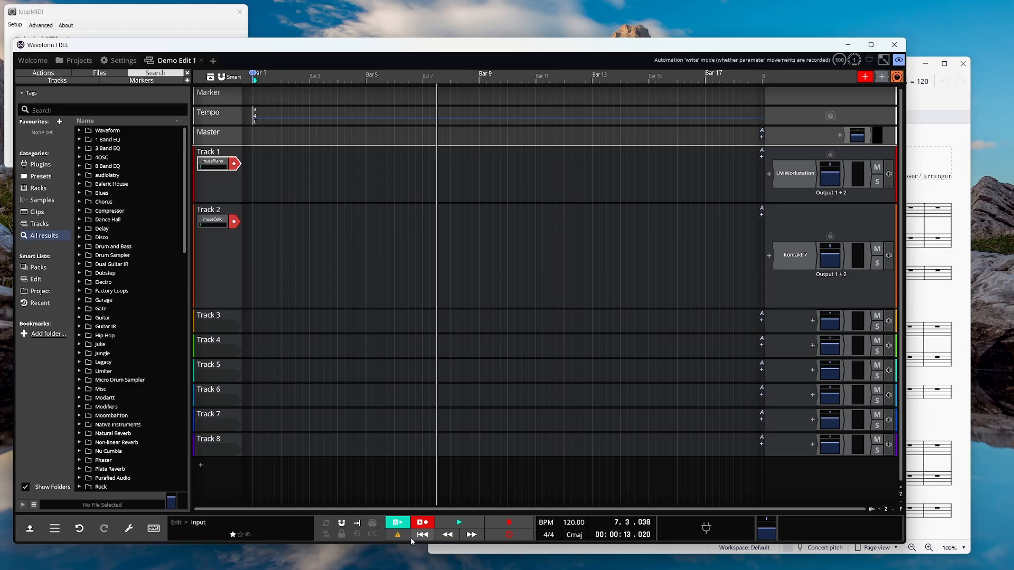
Record a Waveform take while MuseScore plays the score from the beginning, then stop recording.
click(521, 524)
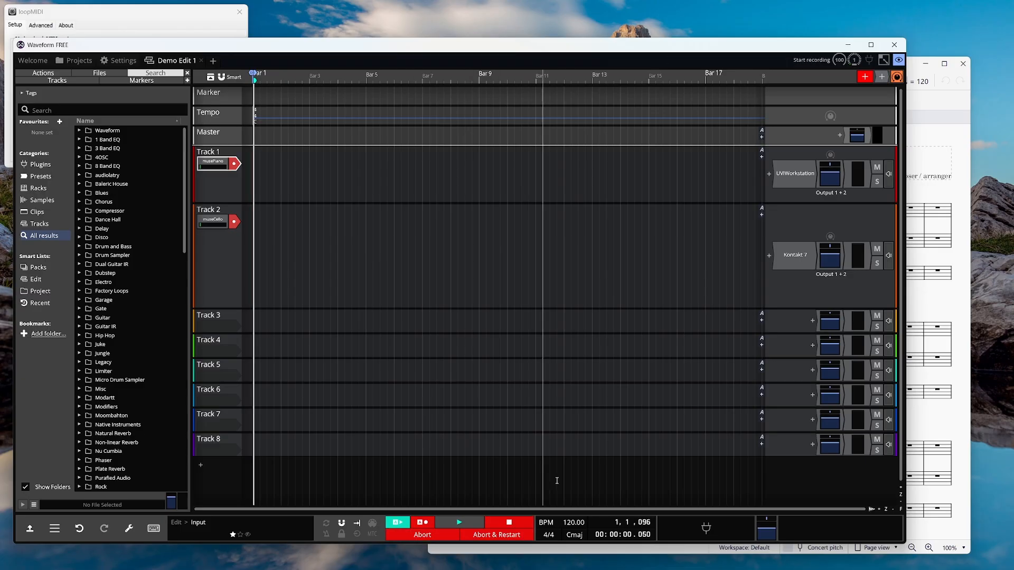
click(964, 264)
click(752, 80)
click(769, 81)
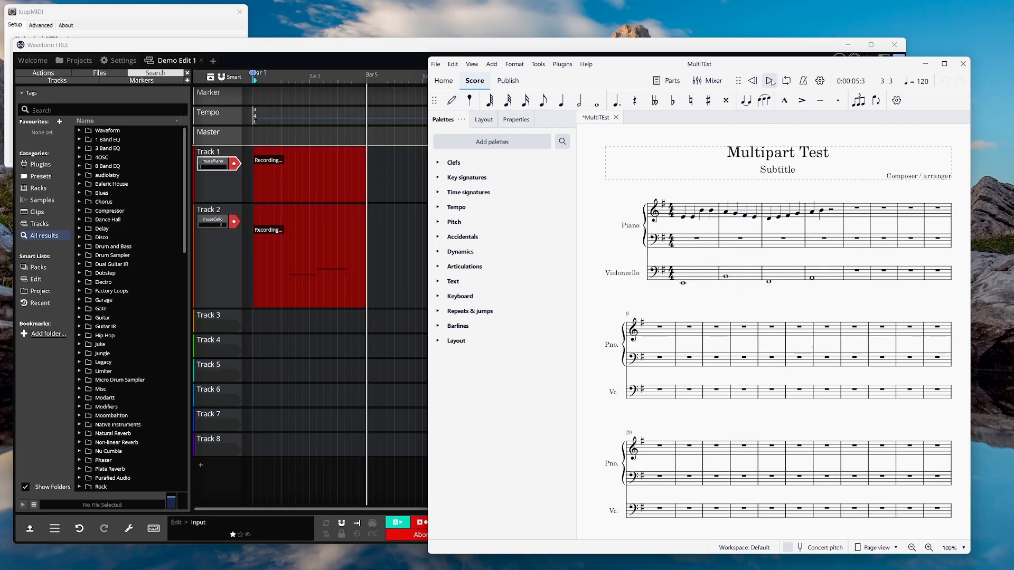
click(720, 56)
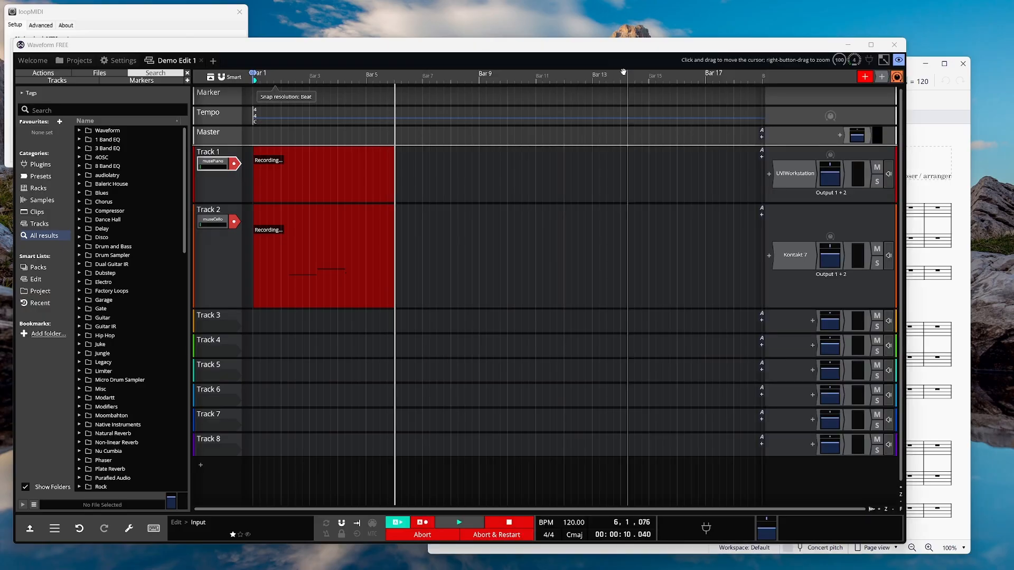
click(517, 522)
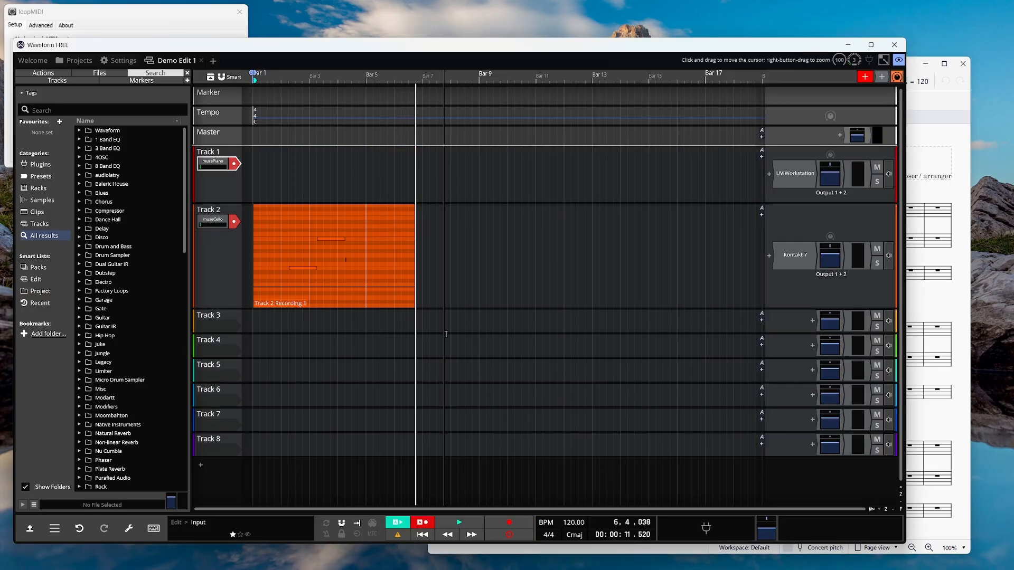
Choose Track 1's input device and open musePiano's settings, keeping fromMuse as its source.
click(217, 164)
click(226, 316)
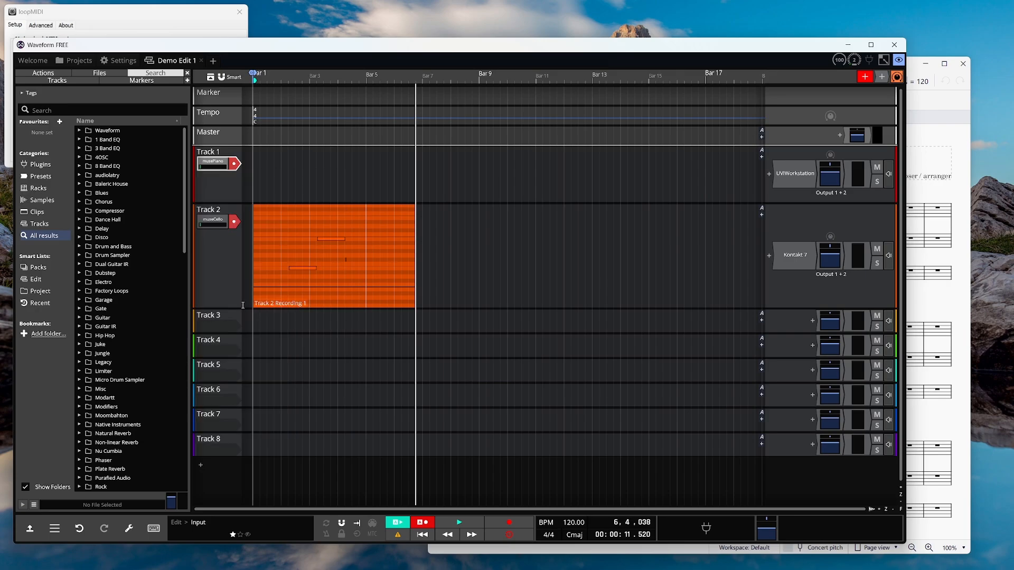
click(128, 64)
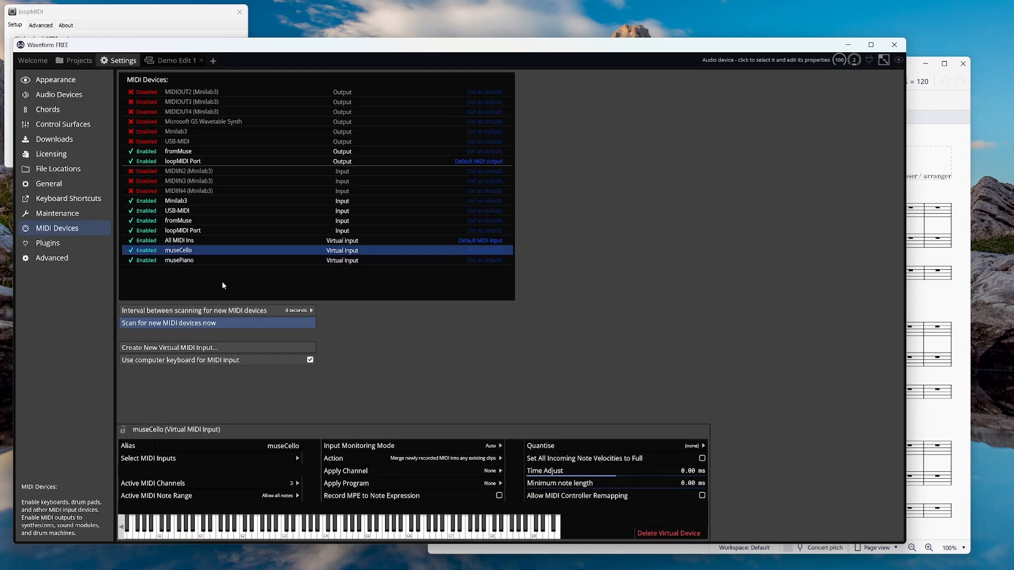
click(186, 261)
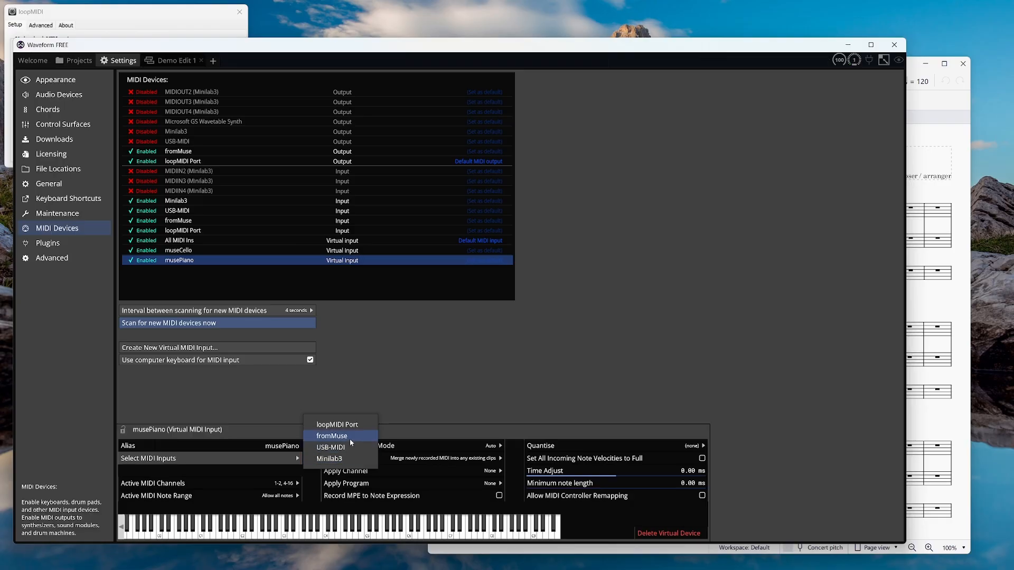
click(350, 439)
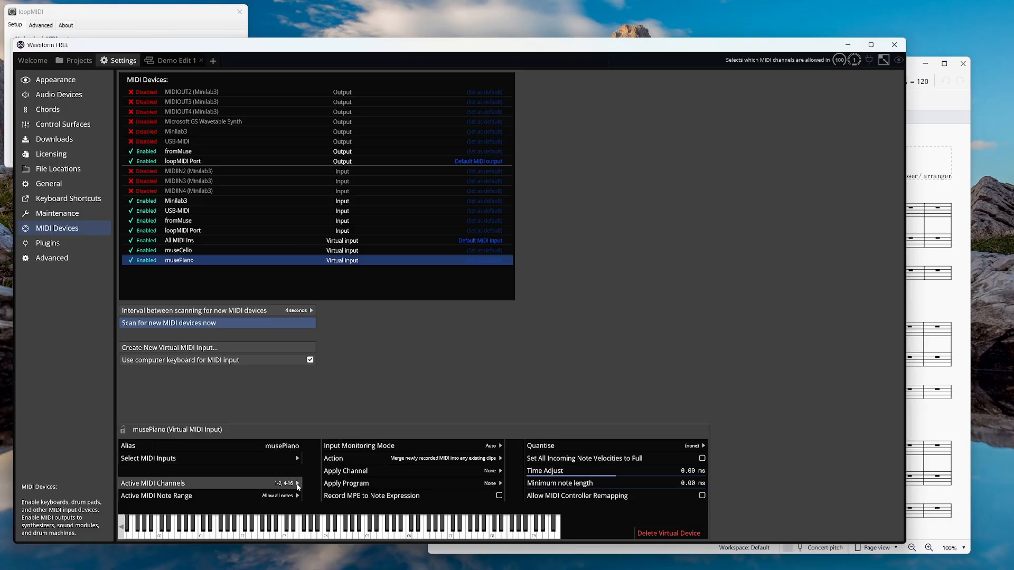
Block all musePiano channels except 1 and 2, then return to Demo Edit 1.
click(297, 484)
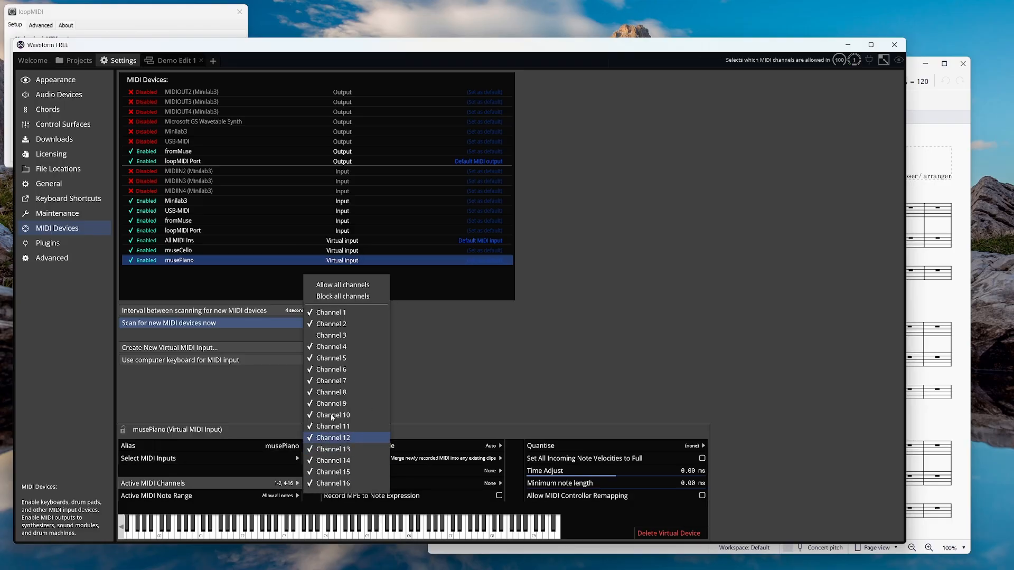
click(357, 298)
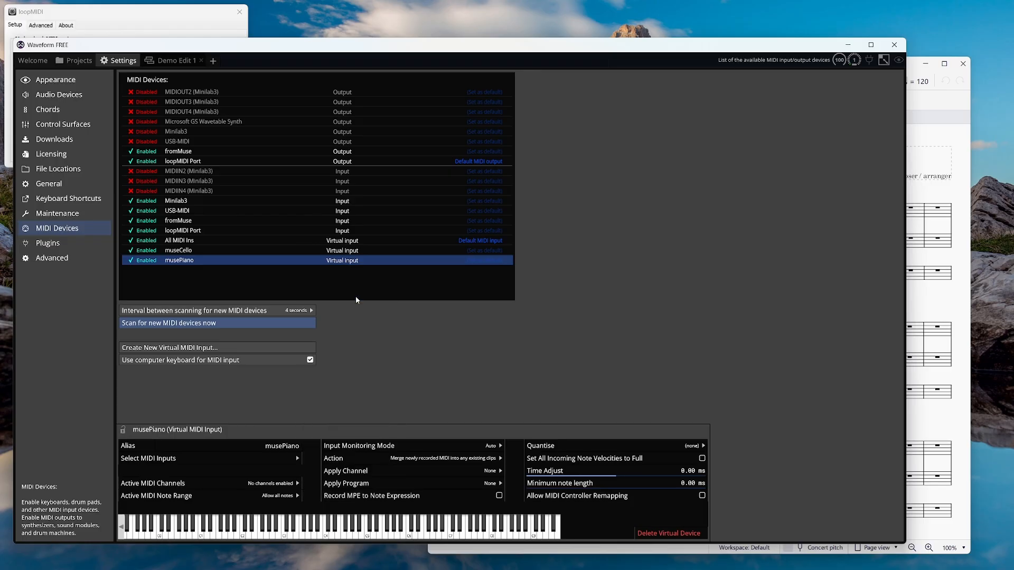
click(296, 483)
click(347, 315)
click(297, 483)
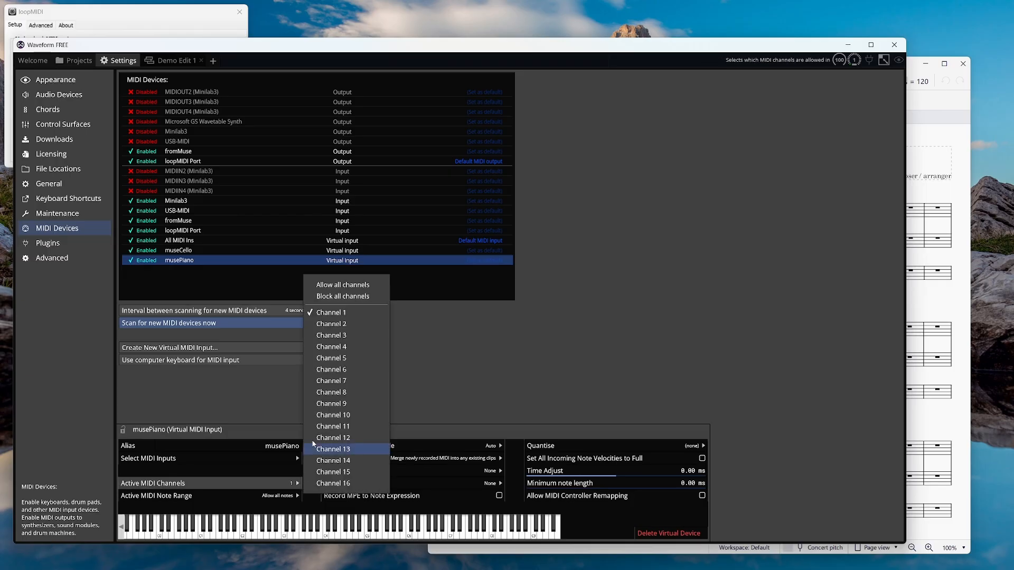
click(338, 325)
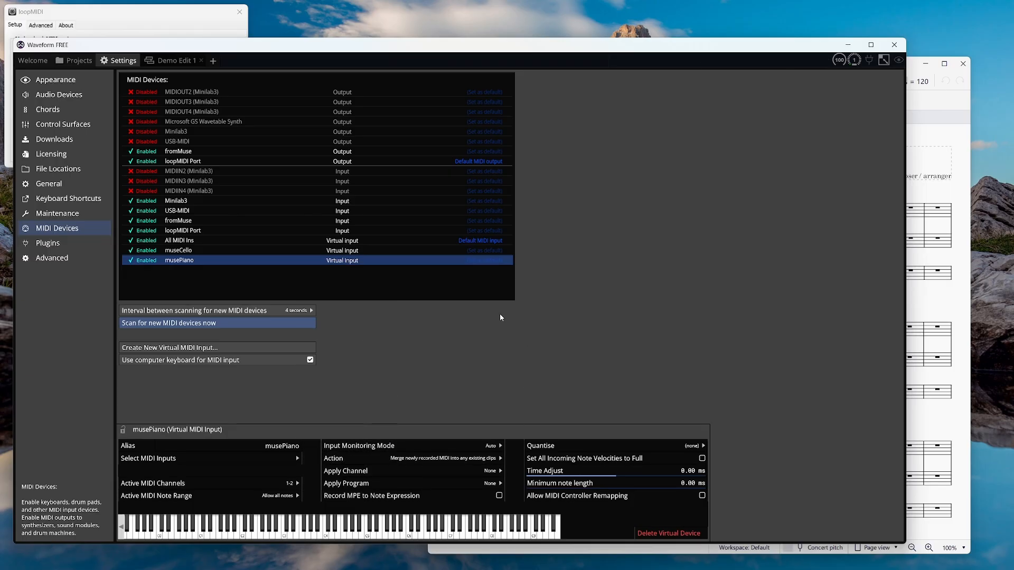
click(169, 61)
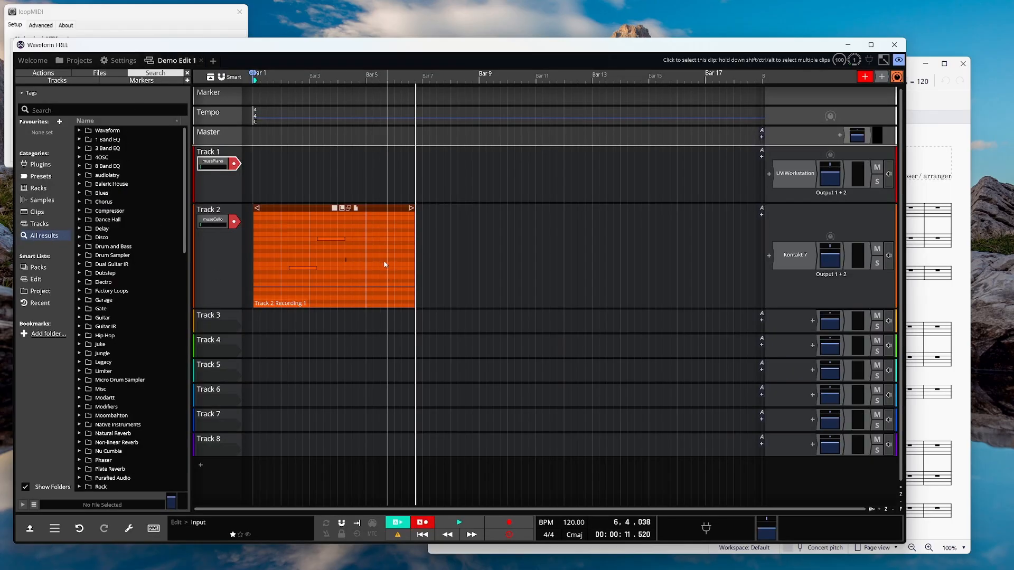
Delete the old Track 2 clip and record a new take while MuseScore plays the score.
click(363, 209)
key(Delete)
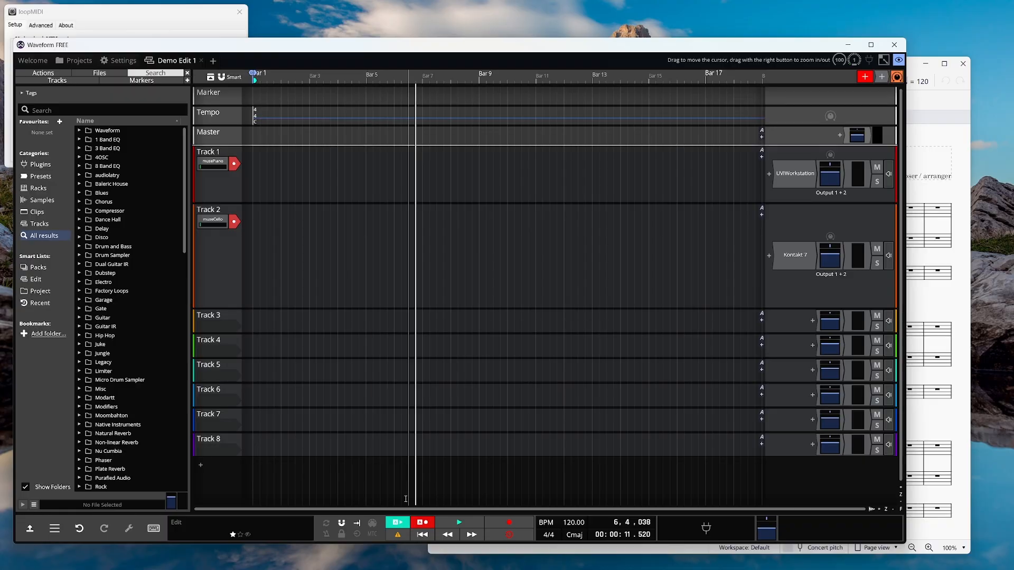
click(509, 525)
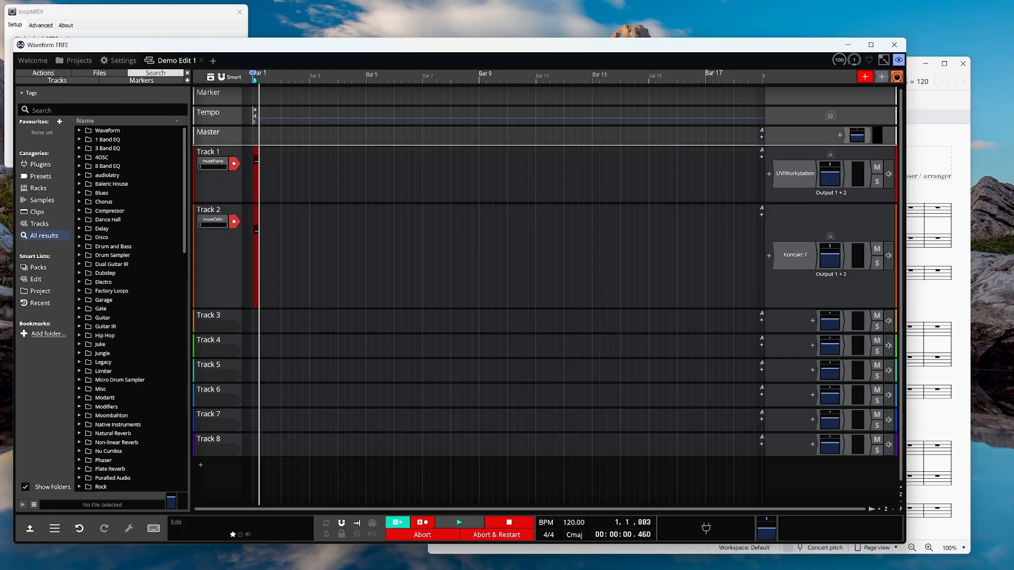
click(951, 138)
click(774, 82)
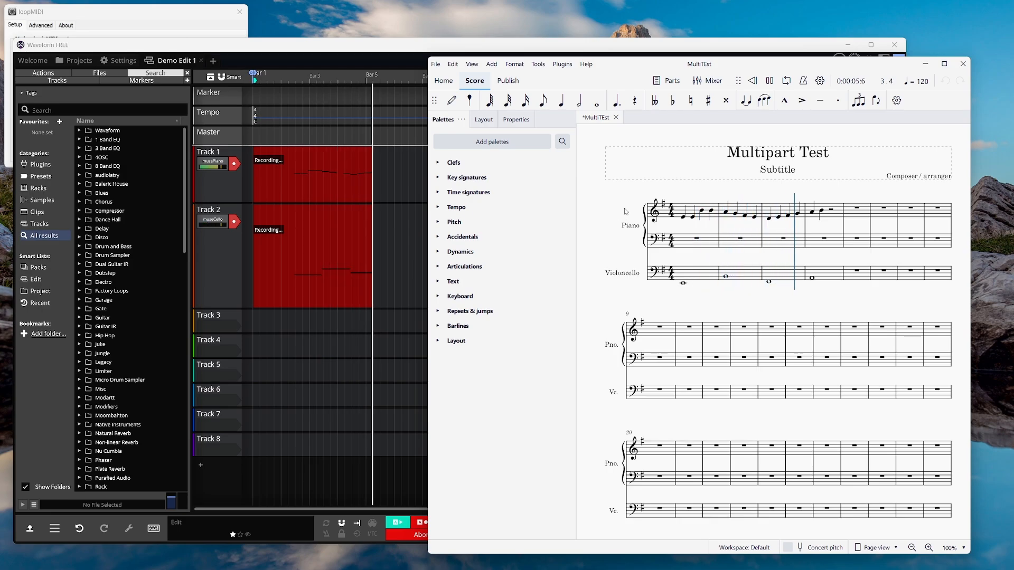
click(769, 80)
click(655, 45)
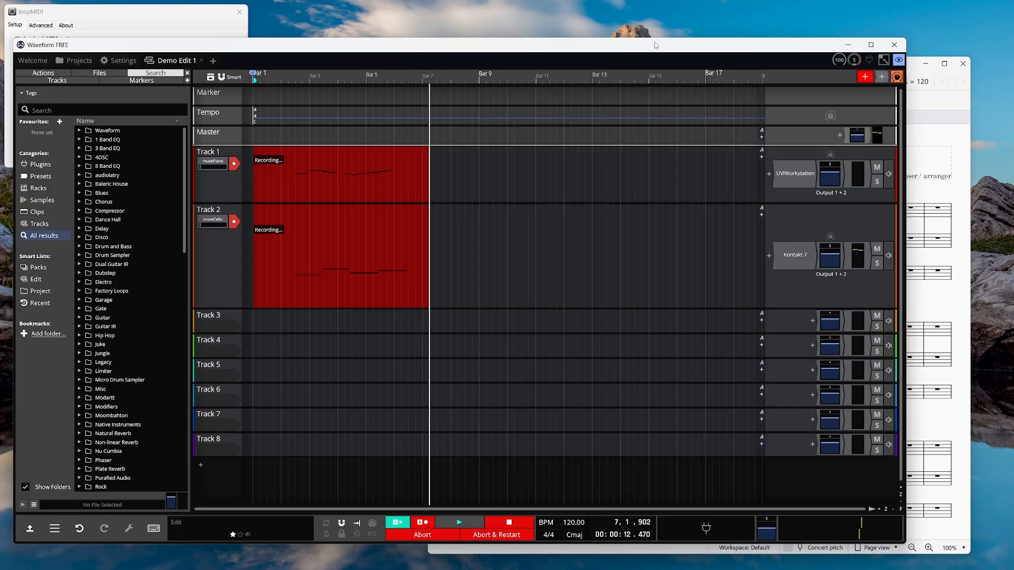
click(508, 523)
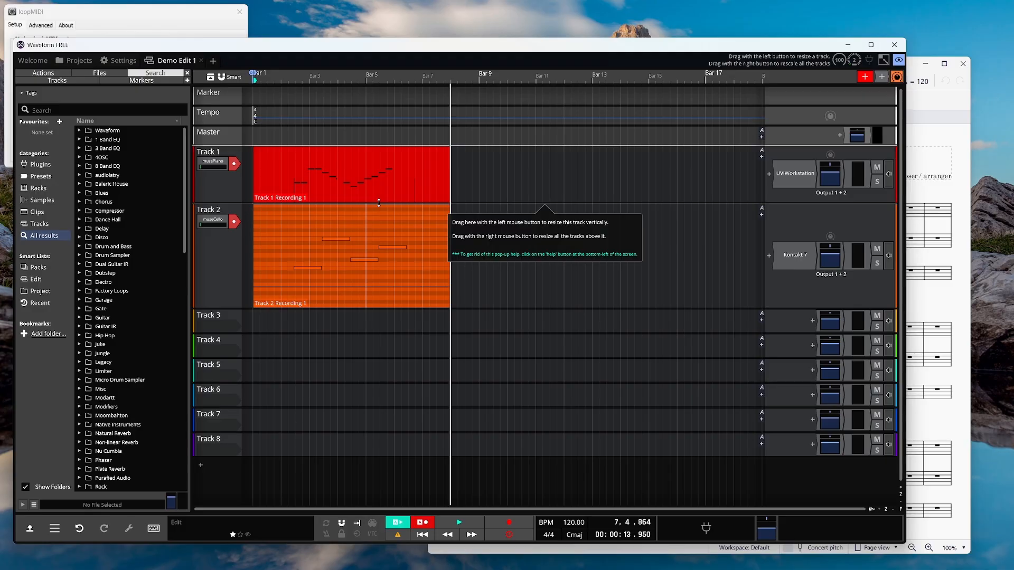
Make Track 1 taller and bring the loopMIDI window to the front.
drag(379, 203, 375, 227)
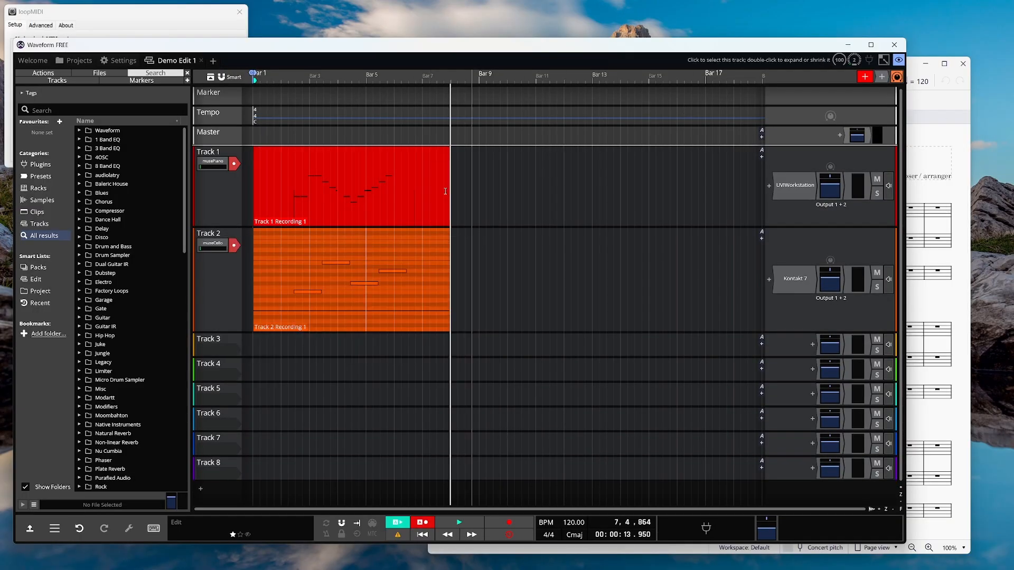
click(171, 17)
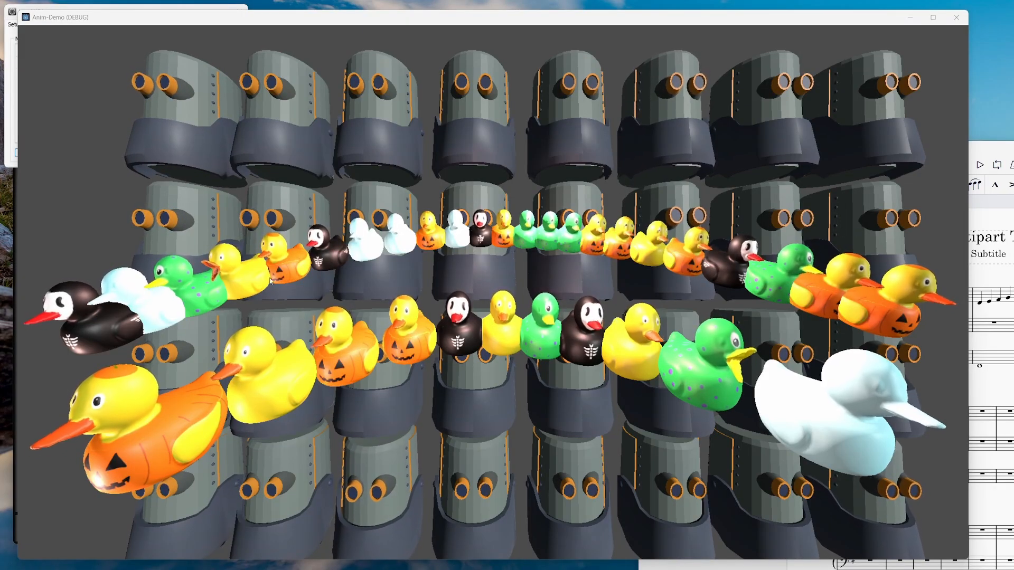
Start MuseScore playback, then bring the Anim-Demo duck animation back in front.
click(974, 160)
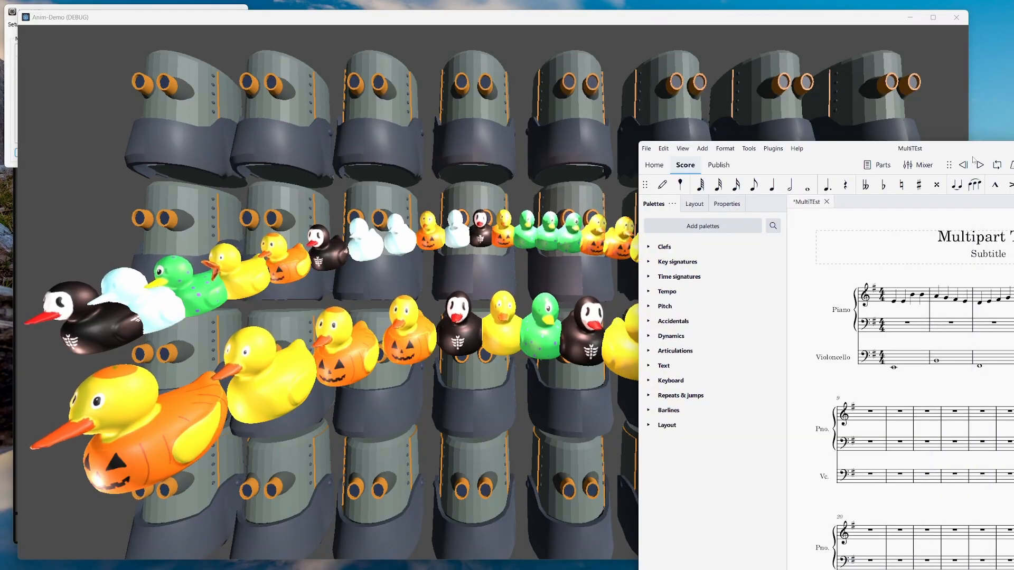
click(979, 164)
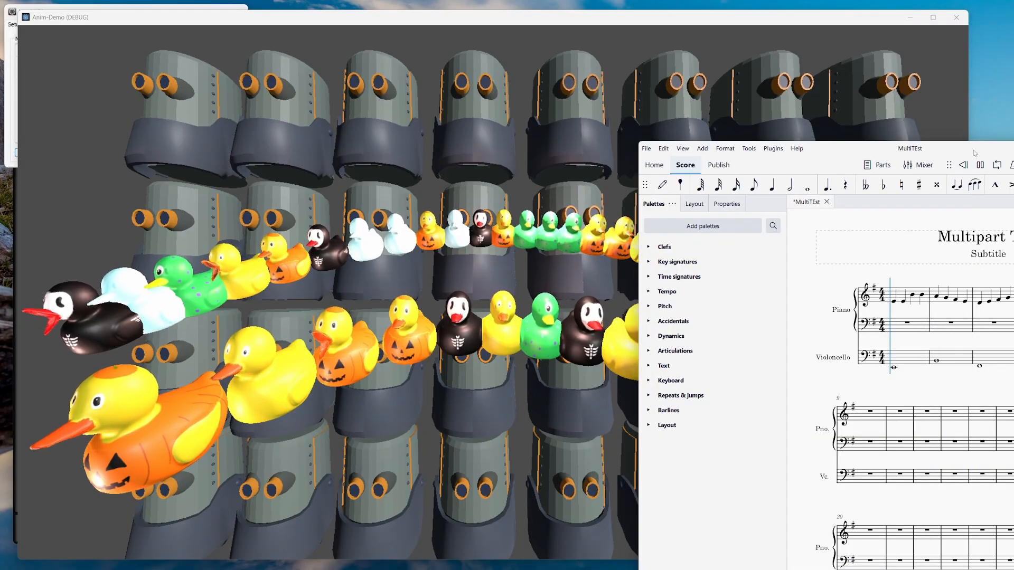
click(886, 18)
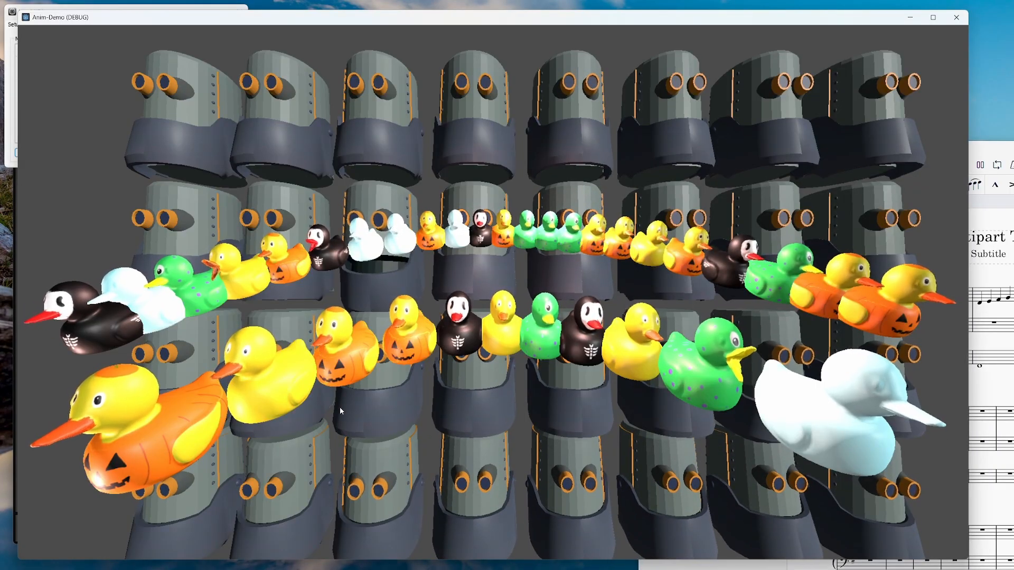